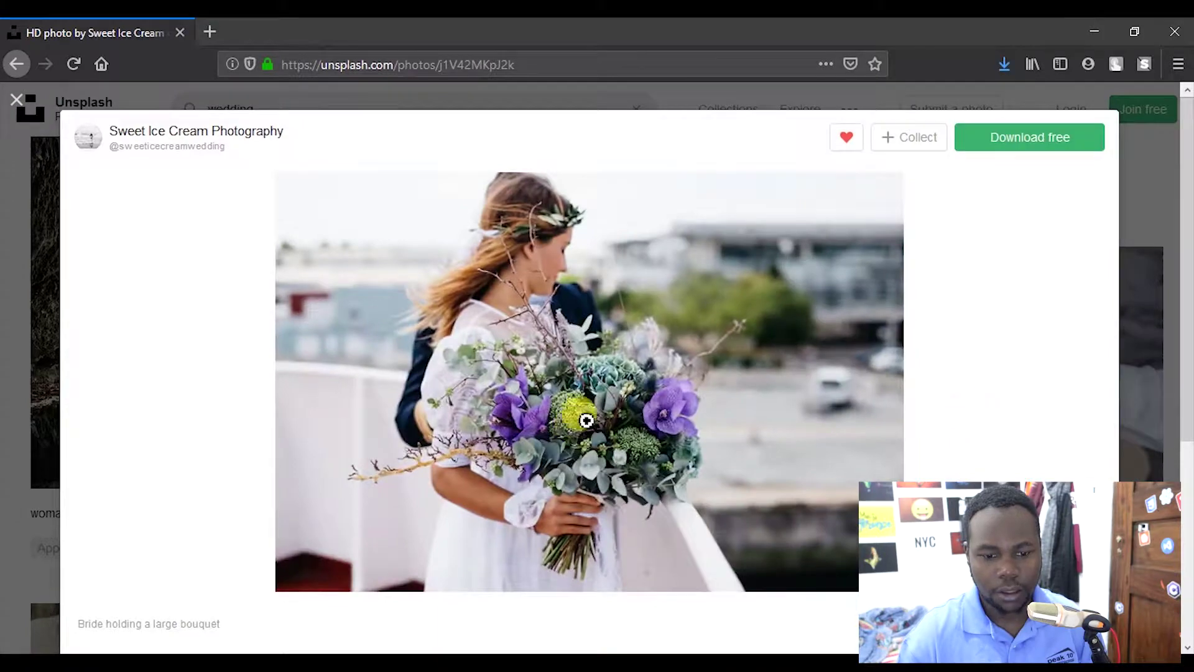
Download the photo of the bride holding a large bouquet from Unsplash and save it as a file.
{"action": "scroll", "coordinate": [636, 509], "scroll_direction": "down", "scroll_amount": 6}
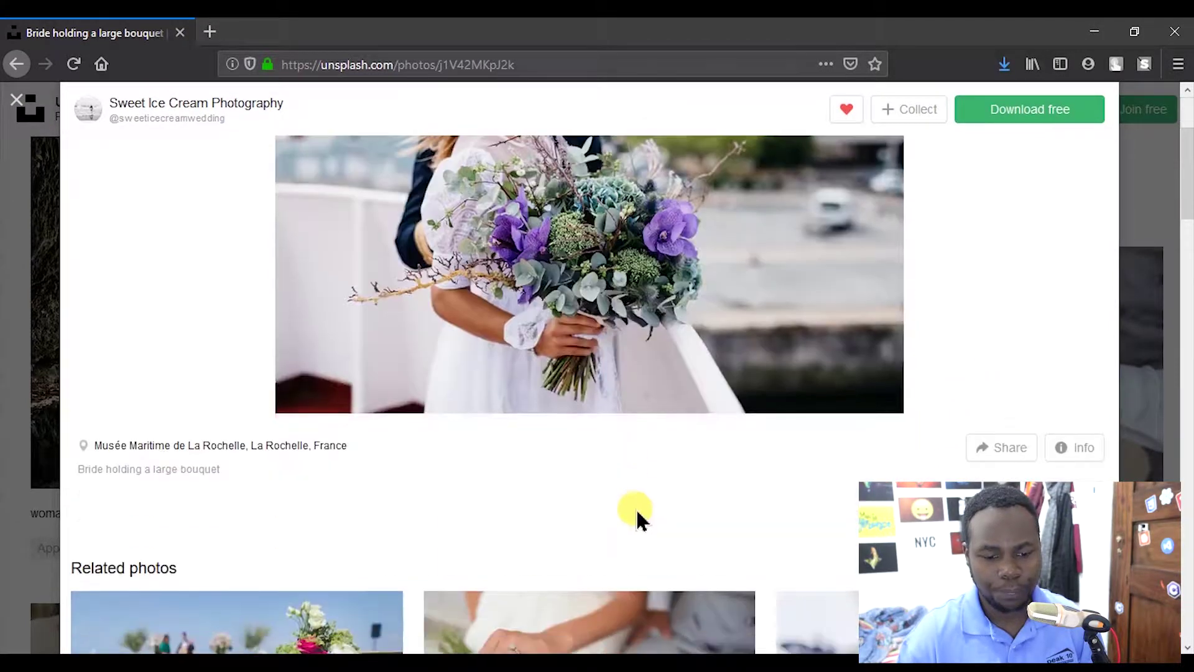
{"action": "scroll", "coordinate": [635, 509], "scroll_direction": "up", "scroll_amount": 6}
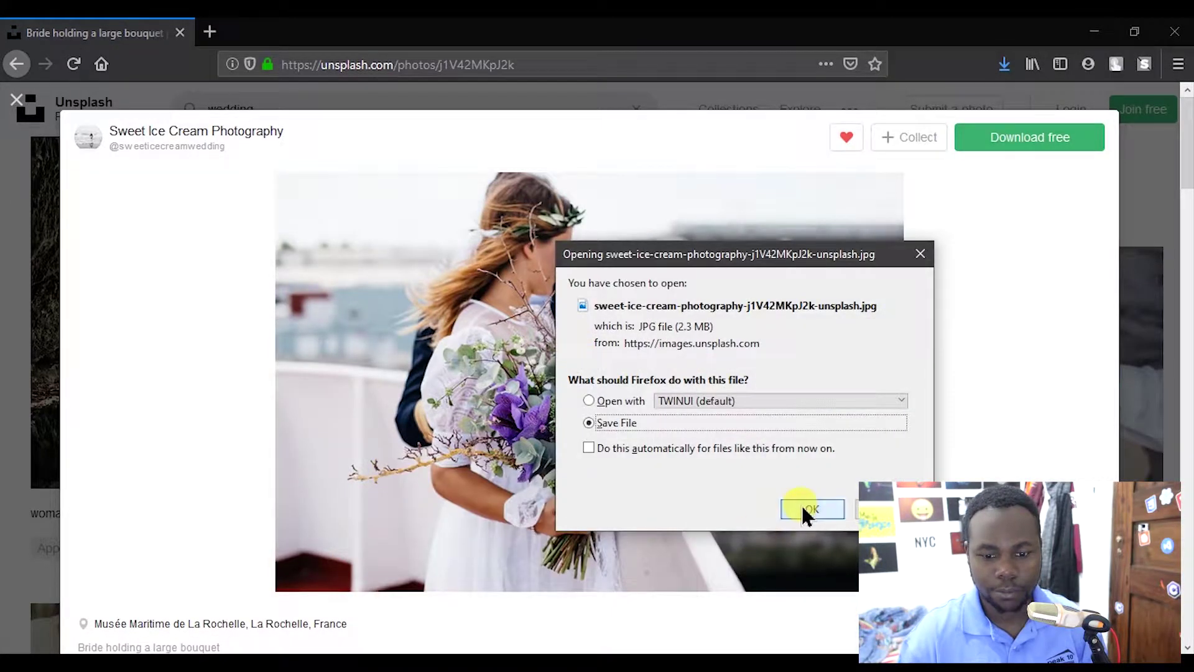
{"action": "left_click", "coordinate": [803, 507]}
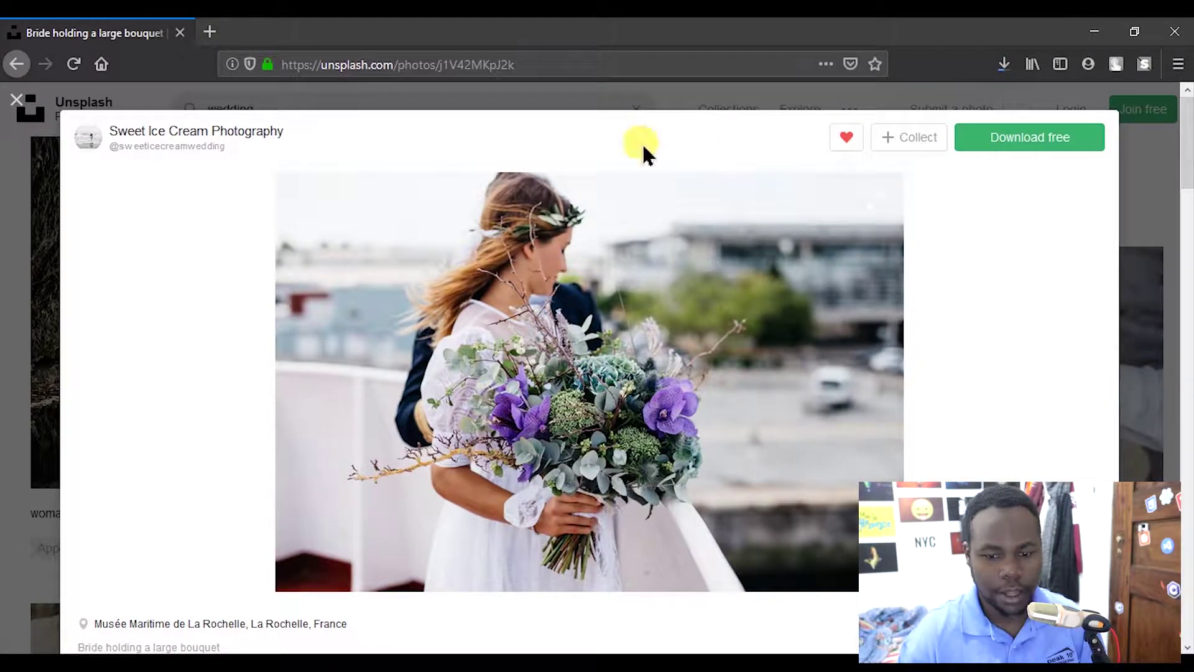
{"action": "left_click", "coordinate": [1004, 63]}
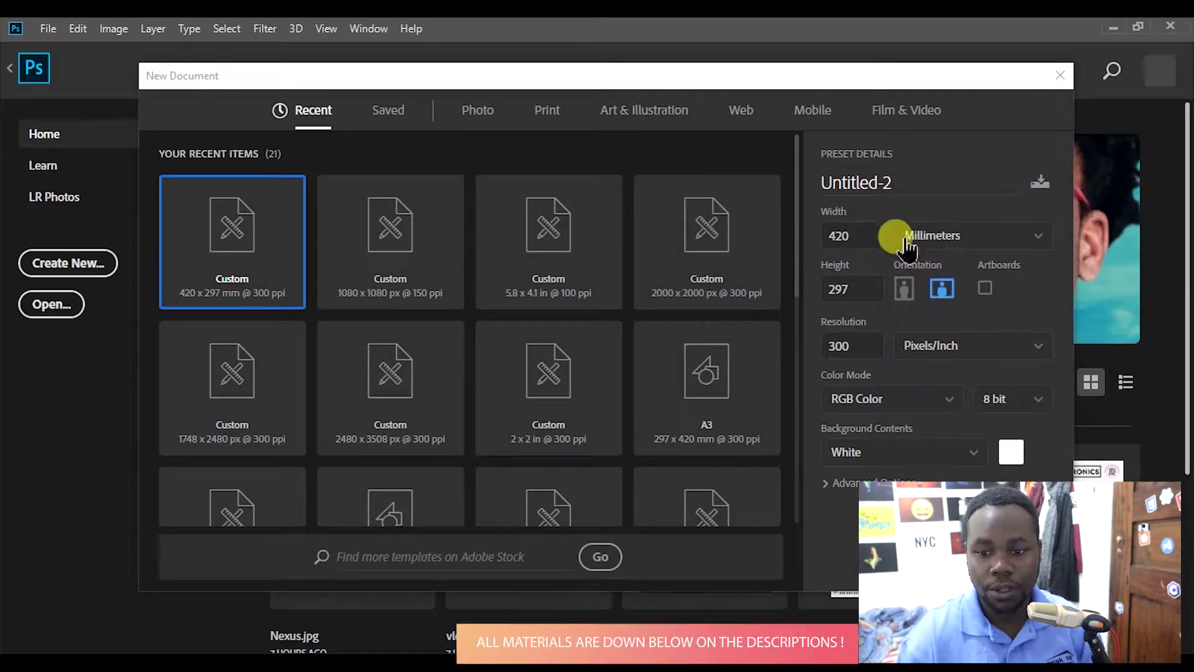
Switch to Photoshop and create a new document 10 inches wide and 6.5 inches high at 300 pixels/inch.
{"action": "left_click", "coordinate": [927, 243]}
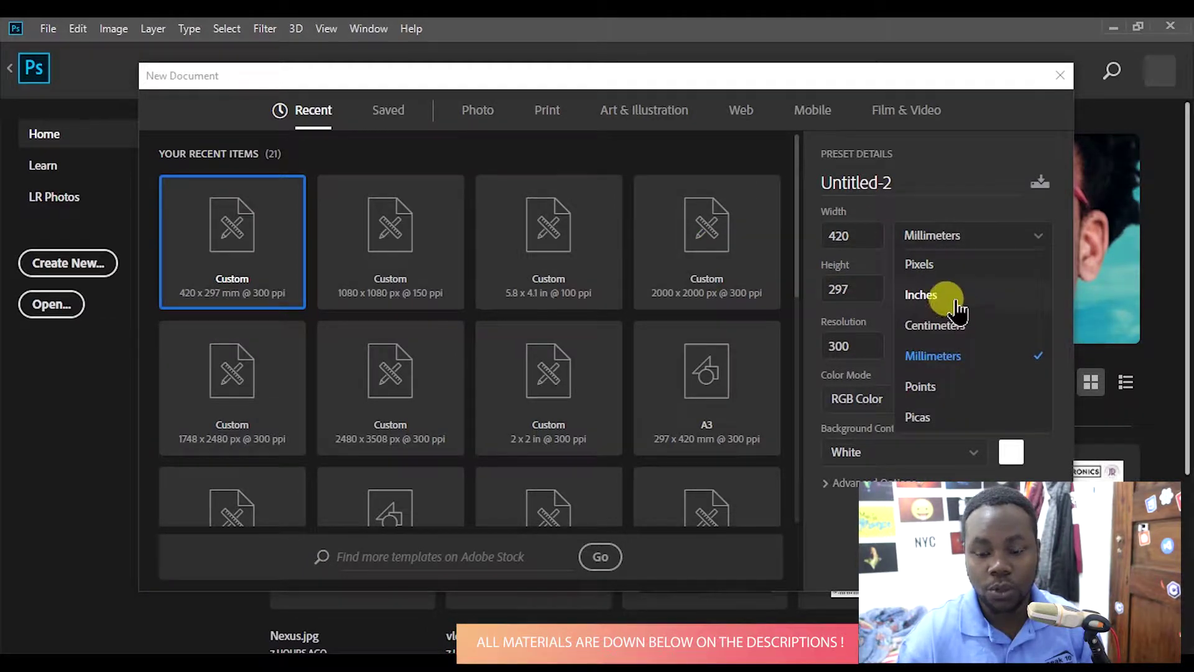
{"action": "left_click", "coordinate": [921, 294]}
{"action": "double_click", "coordinate": [855, 235]}
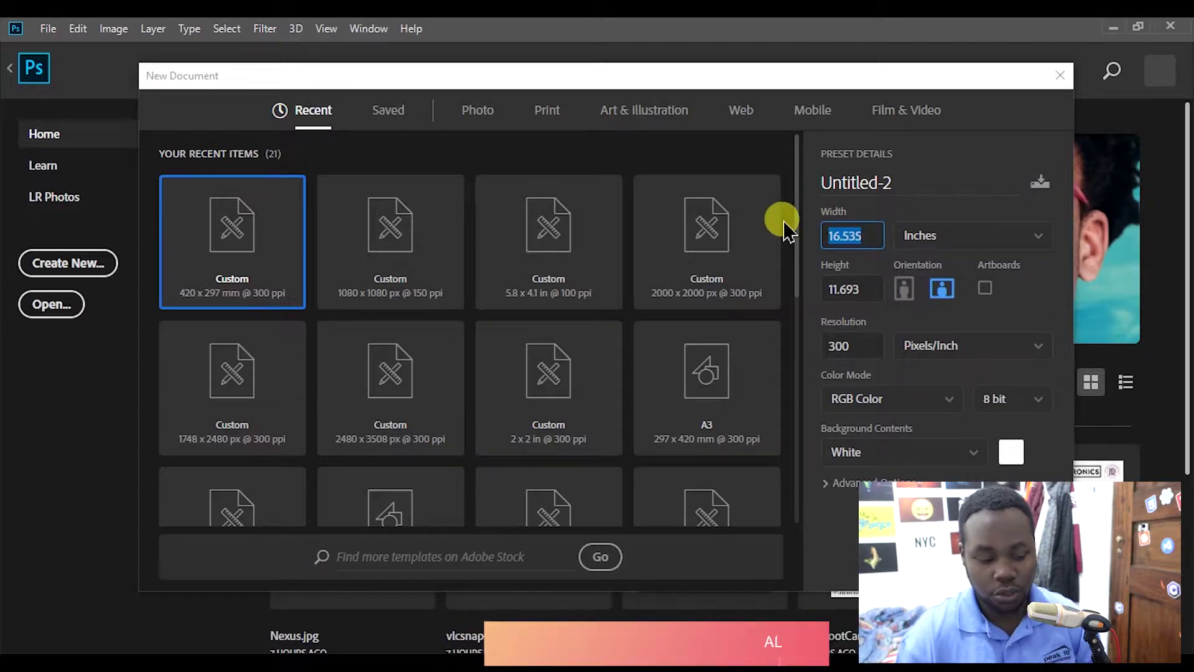
{"action": "type", "text": "10"}
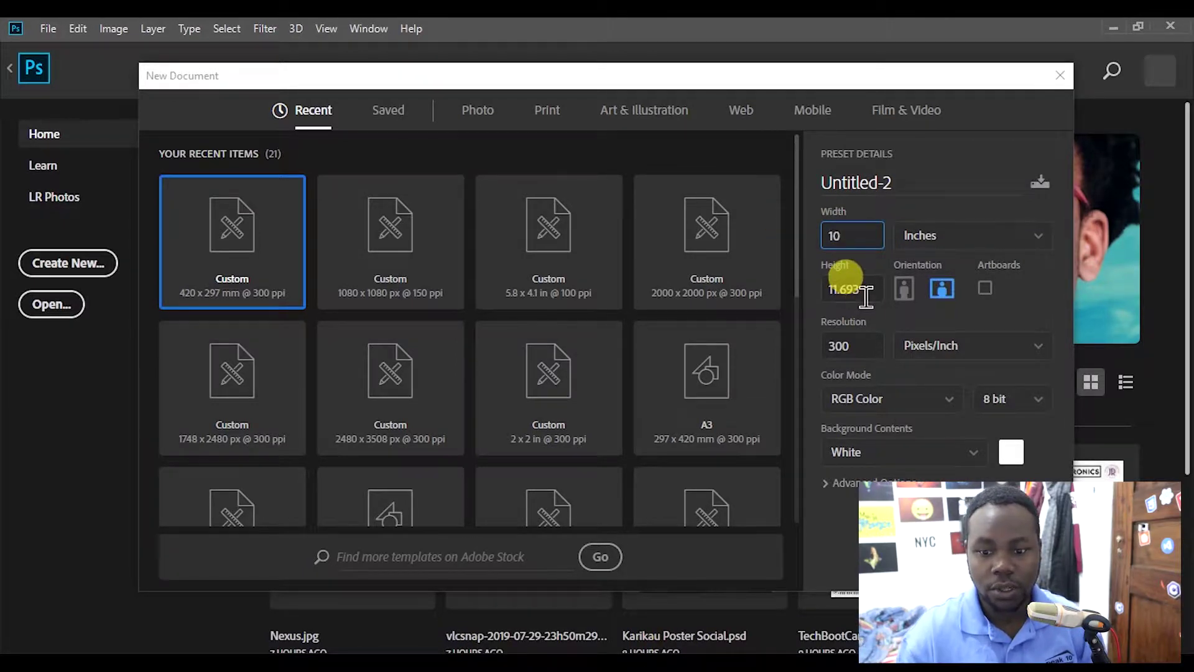
{"action": "key", "text": "Tab"}
{"action": "type", "text": "6.5"}
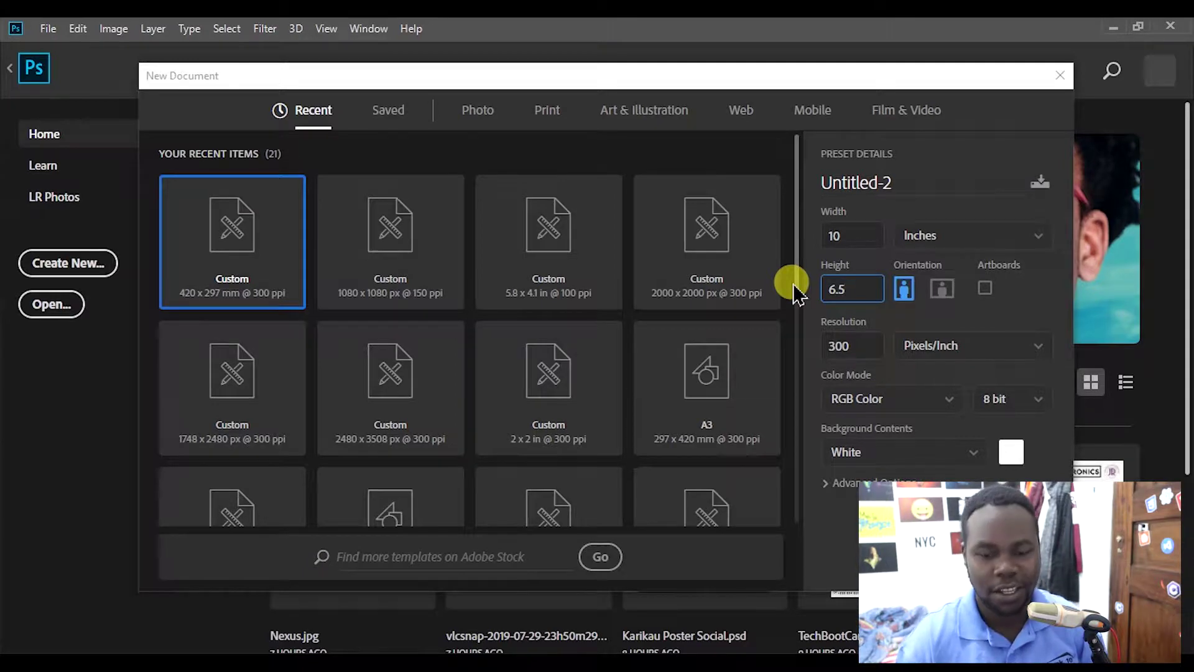
{"action": "left_click", "coordinate": [835, 236]}
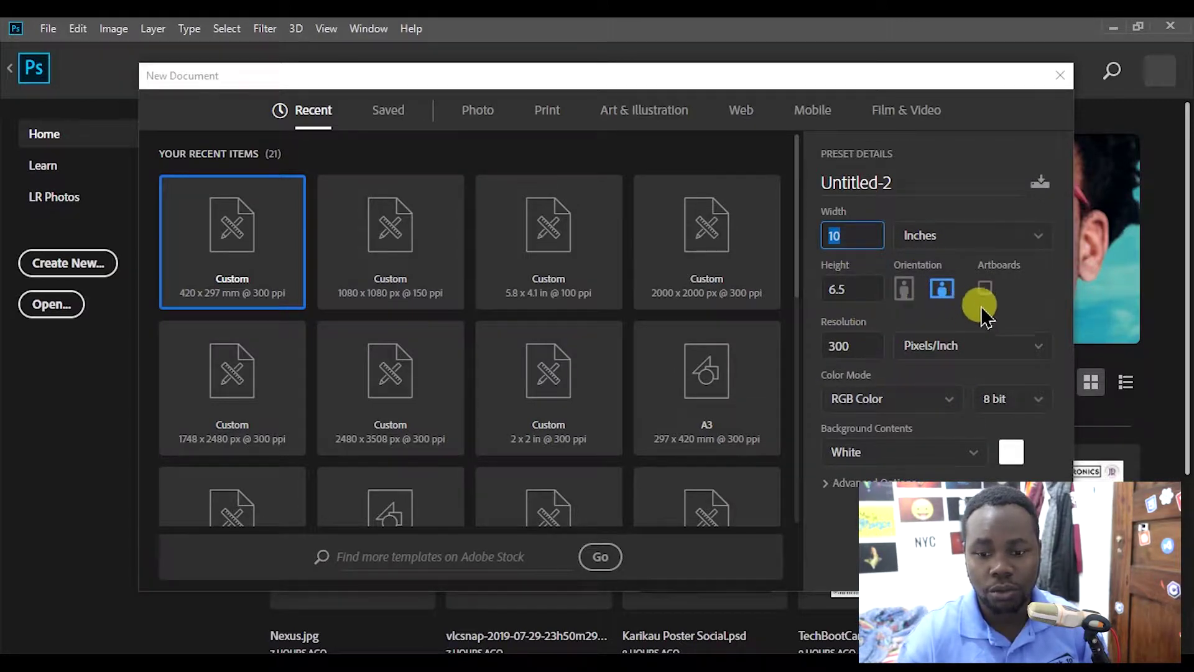
{"action": "left_click", "coordinate": [836, 346]}
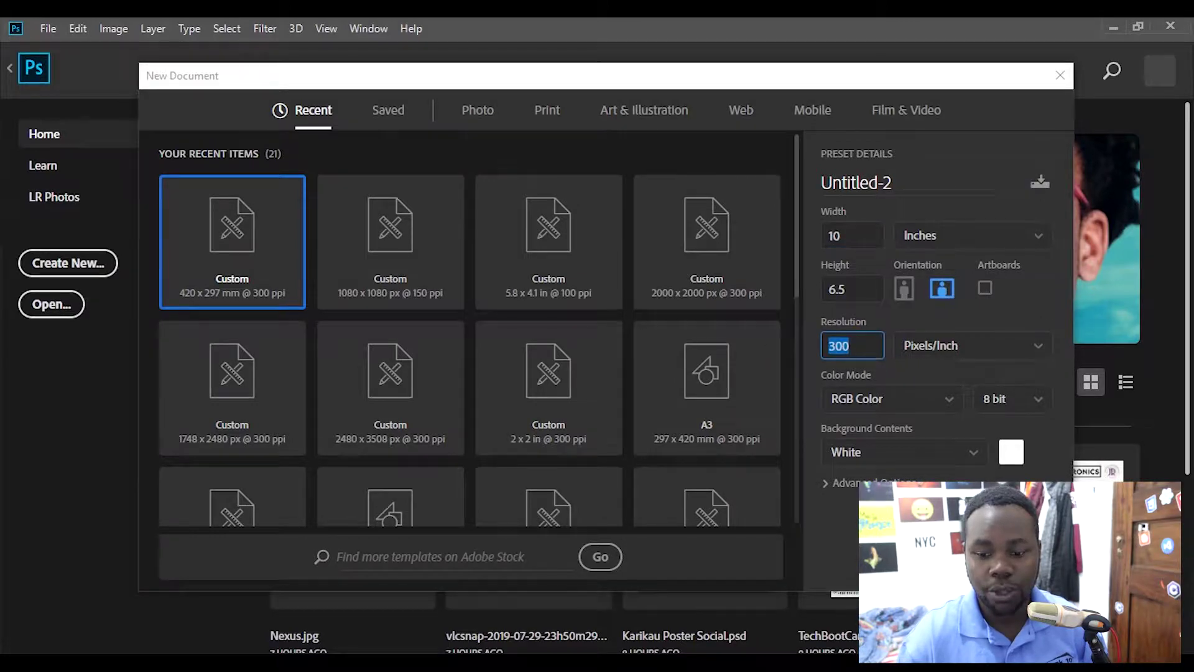
{"action": "key", "text": "Escape"}
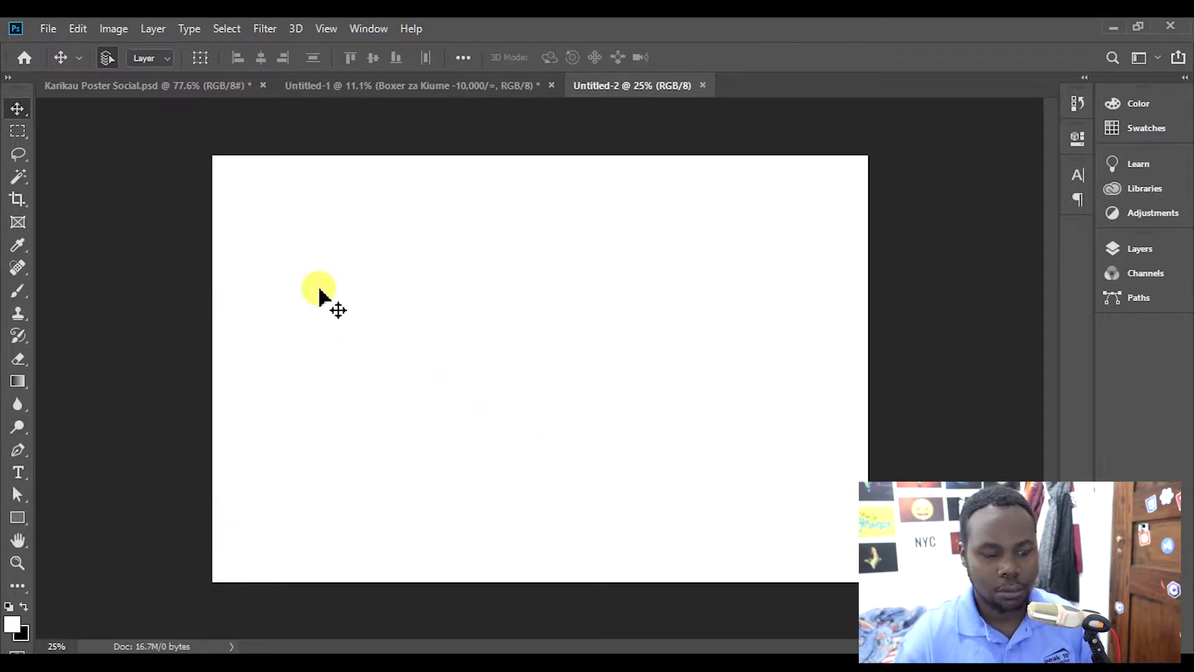
Show the rulers and place margin guides about 0.2 in inside all four canvas edges, plus a vertical centre guide at 5 in.
{"action": "key", "text": "ctrl+r"}
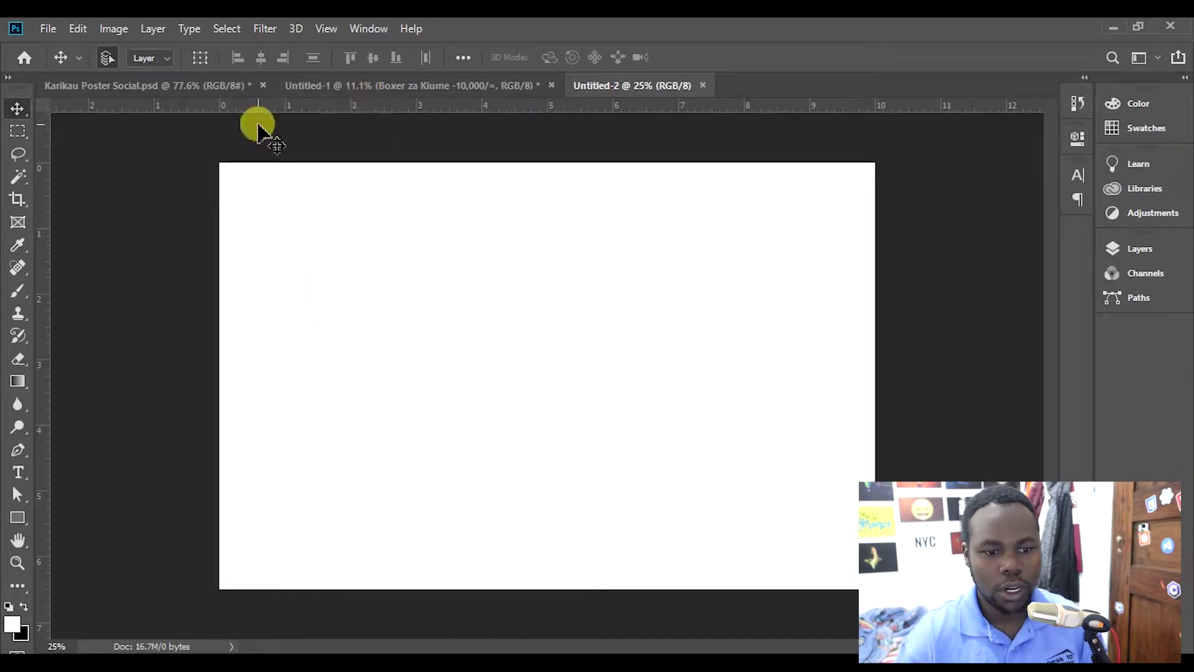
{"action": "left_click_drag", "start_coordinate": [262, 115], "coordinate": [271, 179]}
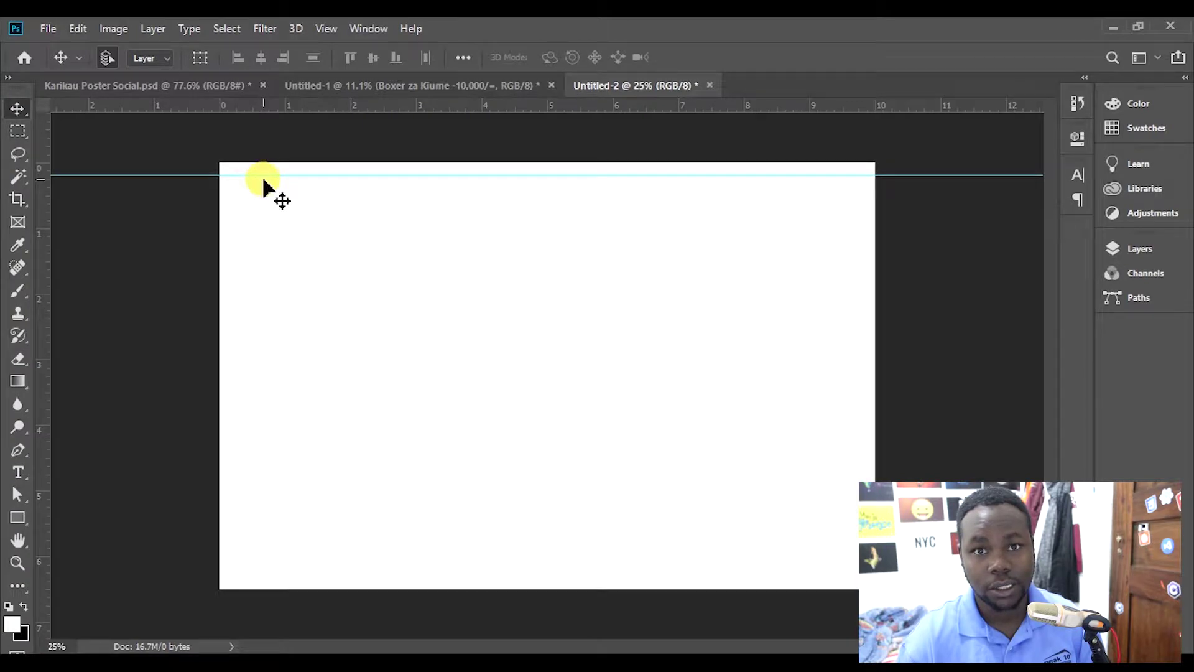
{"action": "left_click_drag", "start_coordinate": [44, 311], "coordinate": [234, 323]}
{"action": "left_click_drag", "start_coordinate": [40, 360], "coordinate": [866, 342]}
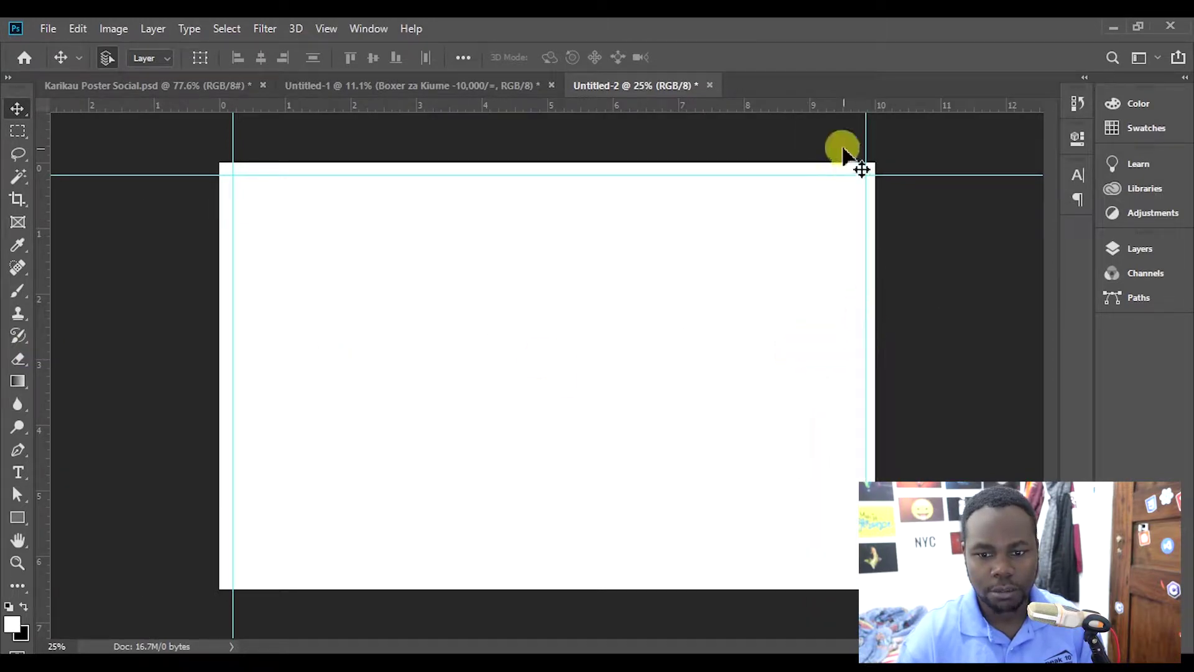
{"action": "left_click_drag", "start_coordinate": [812, 106], "coordinate": [817, 579]}
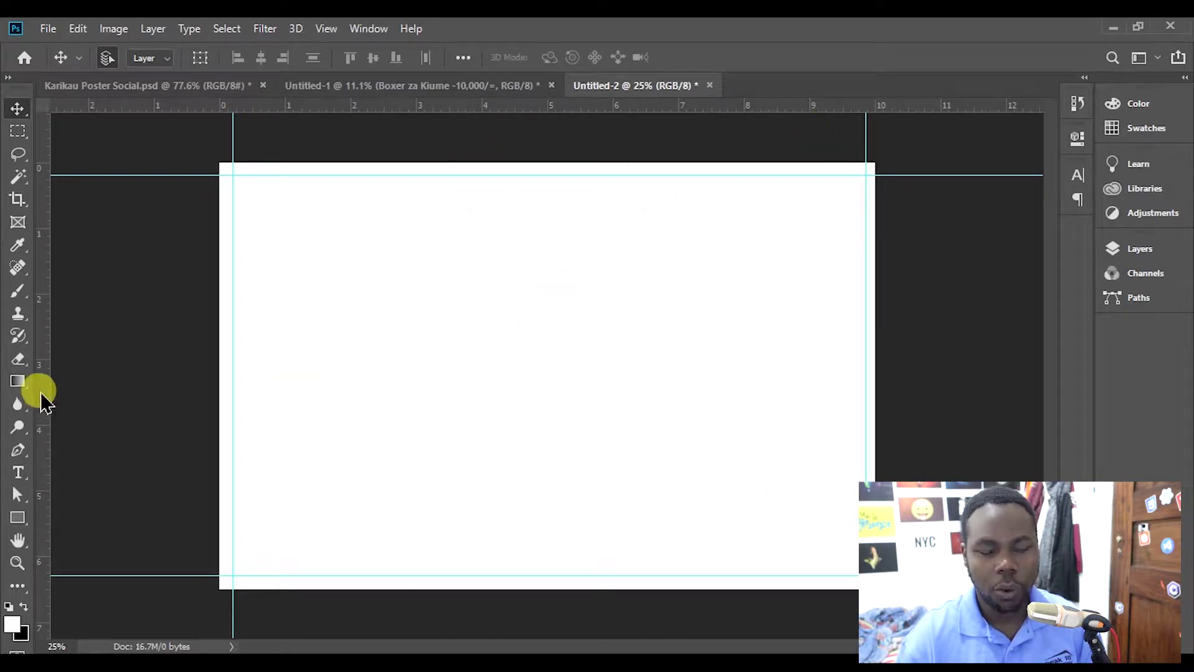
{"action": "left_click_drag", "start_coordinate": [41, 395], "coordinate": [546, 398]}
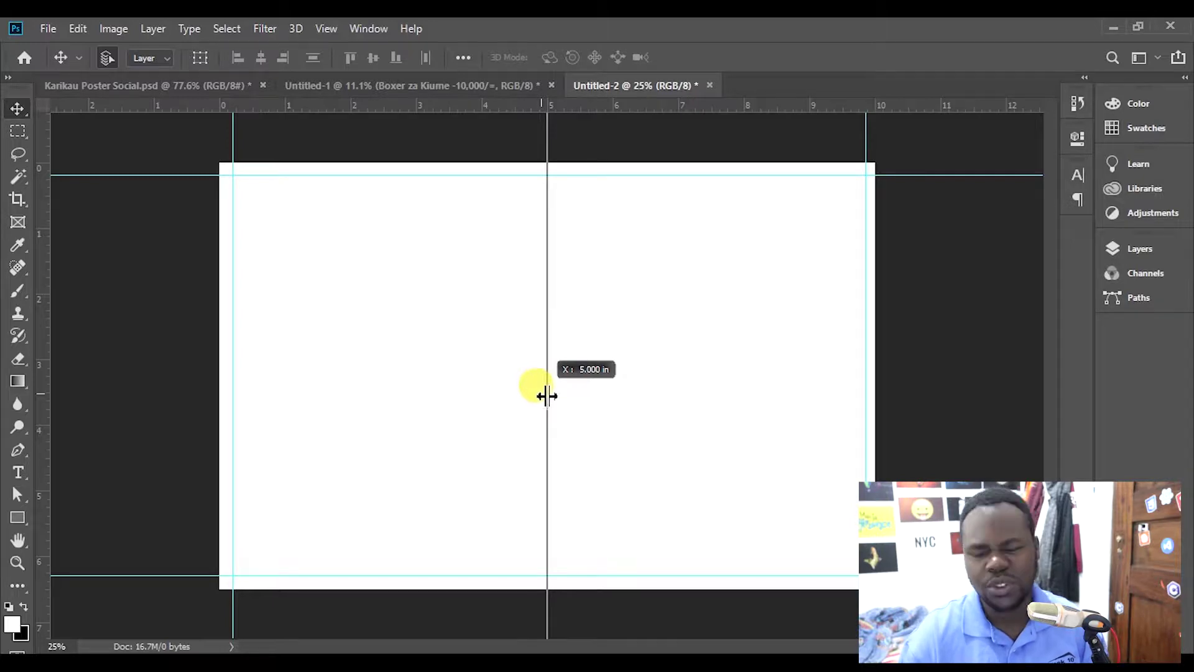
{"action": "left_click_drag", "start_coordinate": [547, 397], "coordinate": [547, 396]}
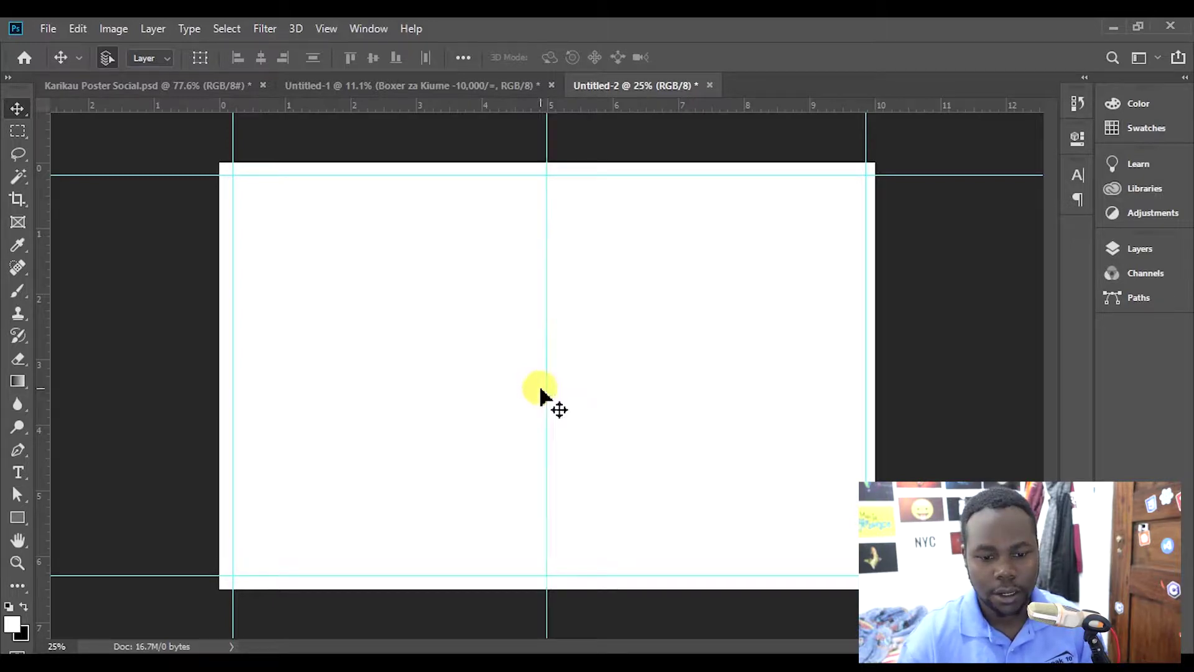
Draw a 1436 x 1832 px rectangle filling the left half inside the guides and fill it with green.
{"action": "left_click", "coordinate": [17, 517]}
{"action": "left_click_drag", "start_coordinate": [236, 180], "coordinate": [547, 575]}
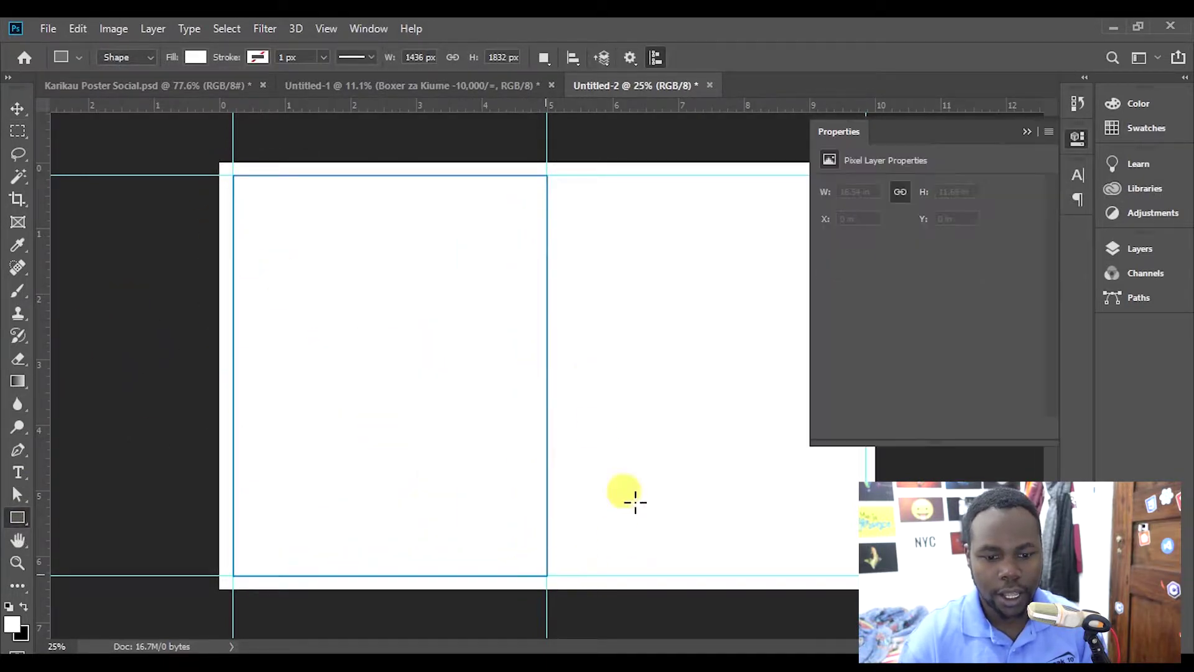
{"action": "left_click", "coordinate": [828, 243]}
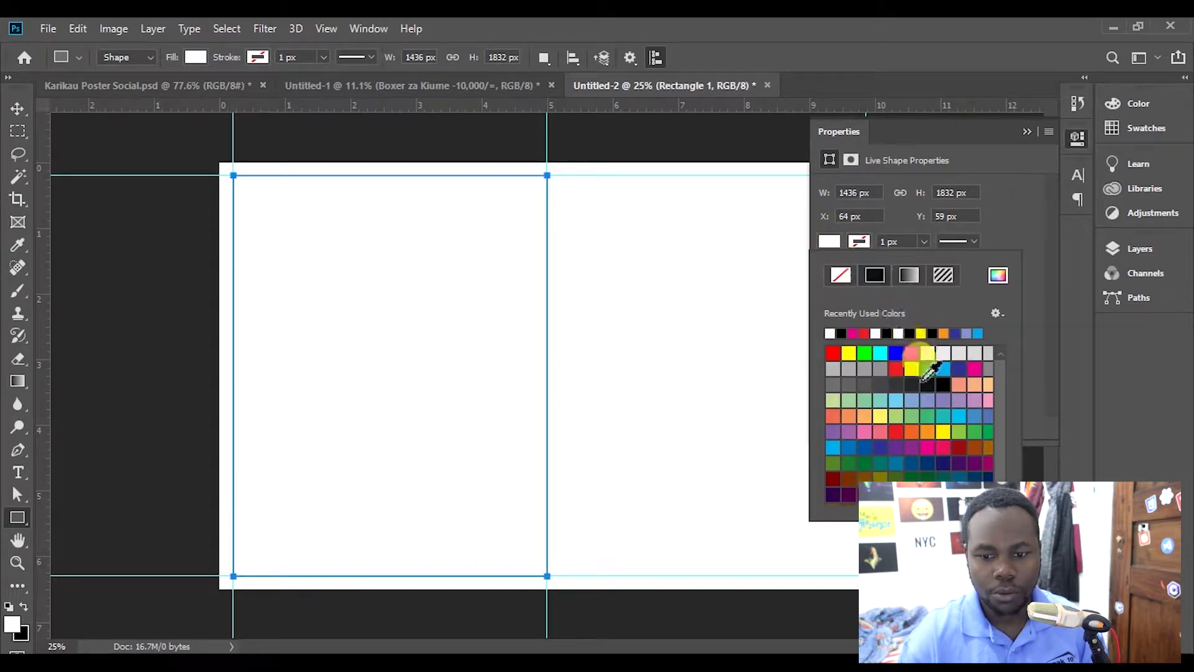
{"action": "left_click", "coordinate": [928, 371]}
{"action": "left_click", "coordinate": [1027, 131]}
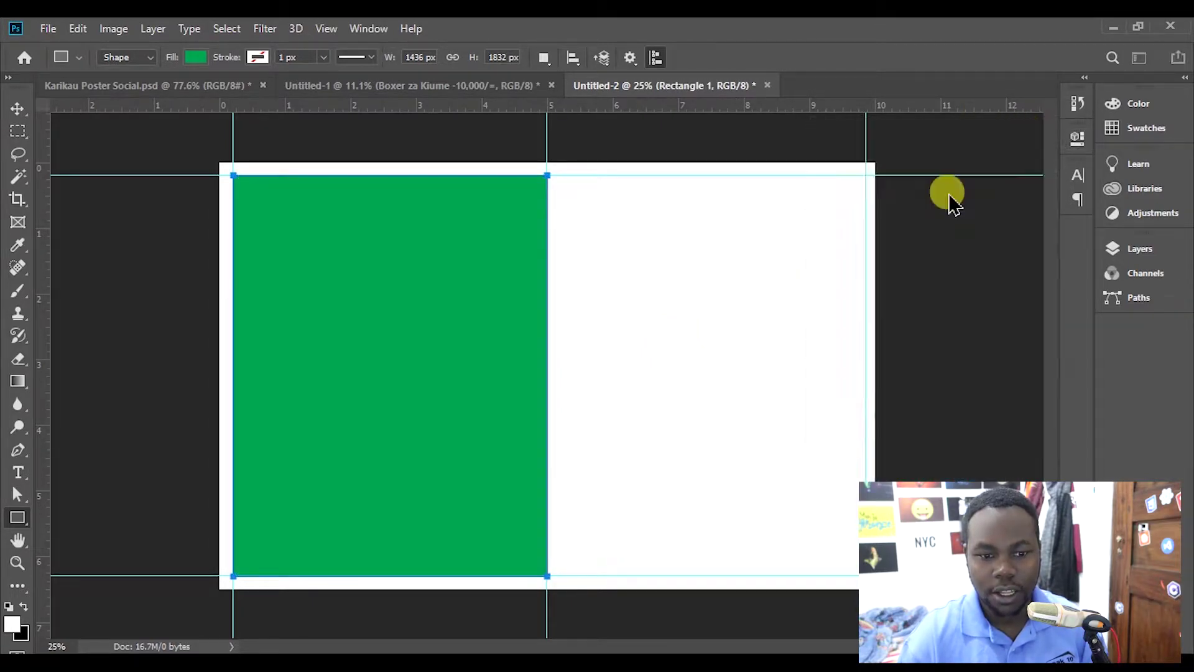
Duplicate the green rectangle into the right half of the canvas, with its left edge on the centre guide.
{"action": "key", "text": "v"}
{"action": "mouse_move", "coordinate": [389, 311]}
{"action": "left_mouse_down"}
{"action": "mouse_move", "coordinate": [607, 365]}
{"action": "mouse_move", "coordinate": [659, 317]}
{"action": "mouse_move", "coordinate": [719, 312]}
{"action": "mouse_move", "coordinate": [706, 313]}
{"action": "left_mouse_up"}
{"action": "key", "text": "s"}
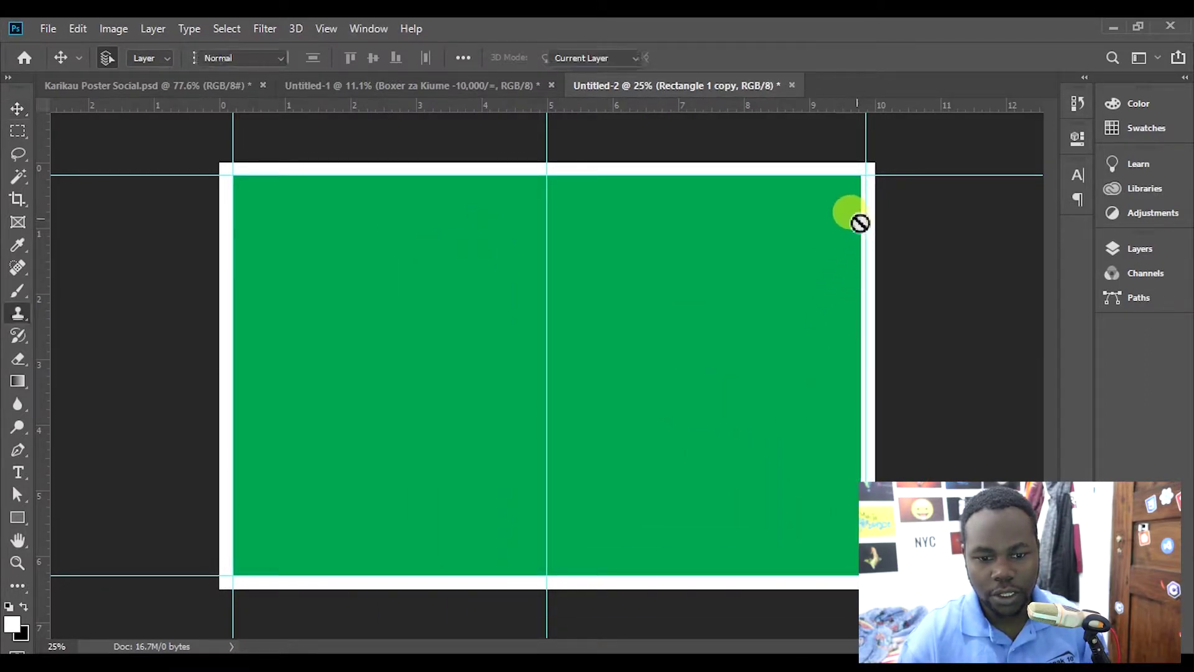
Align the right margin guide with the right edge of the duplicated green rectangle.
{"action": "key", "text": "z"}
{"action": "left_click", "coordinate": [885, 216]}
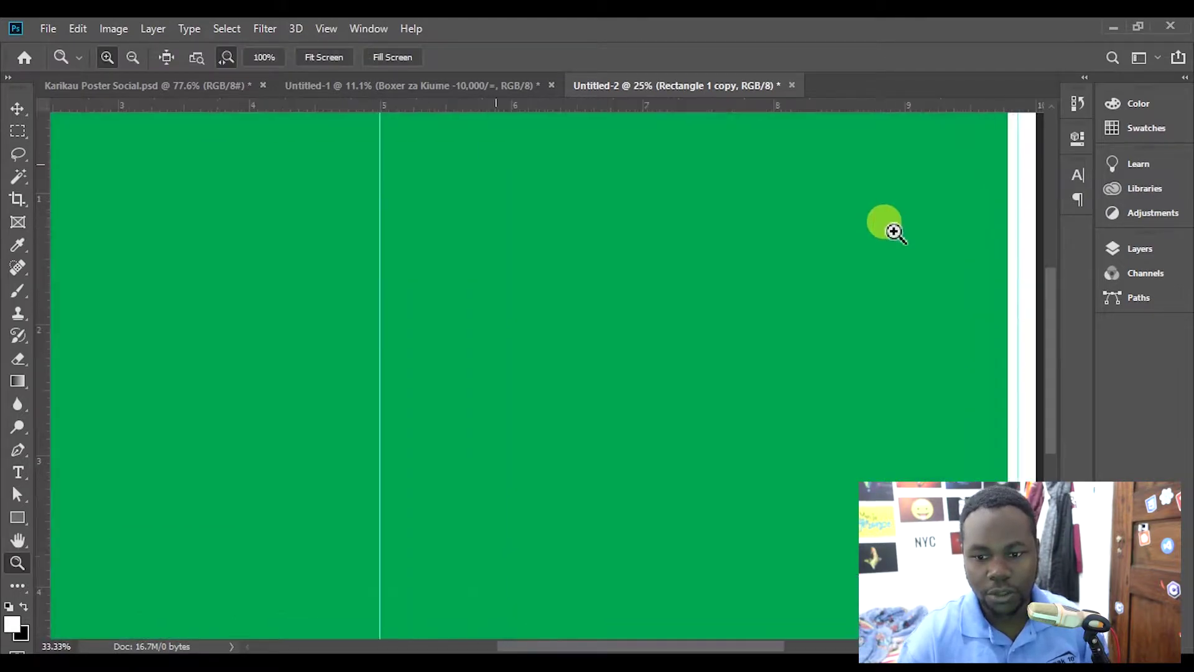
{"action": "left_click_drag", "start_coordinate": [893, 226], "coordinate": [639, 308]}
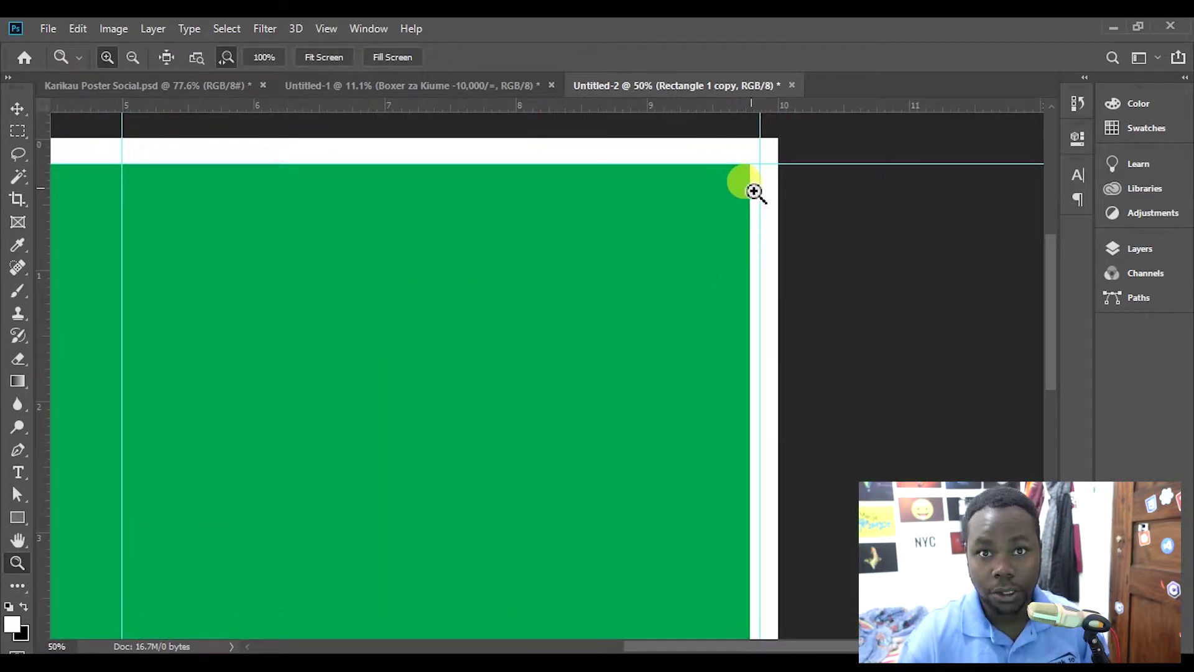
{"action": "key", "text": "v"}
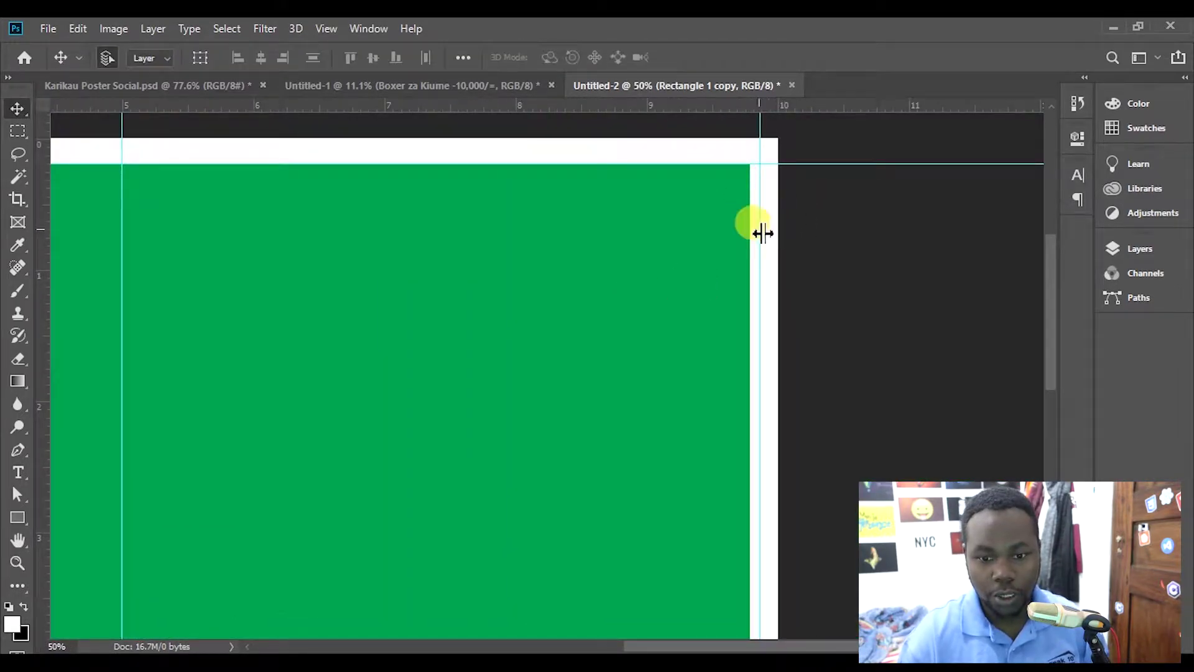
{"action": "left_click_drag", "start_coordinate": [760, 233], "coordinate": [749, 235]}
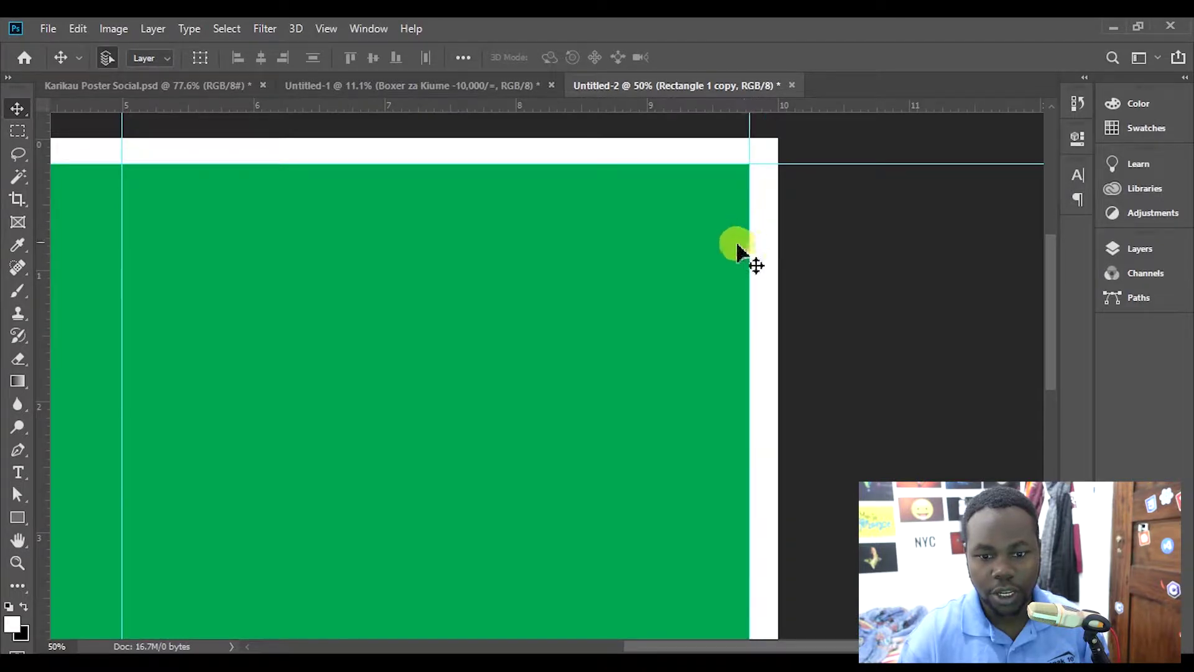
{"action": "key", "text": "ctrl+0"}
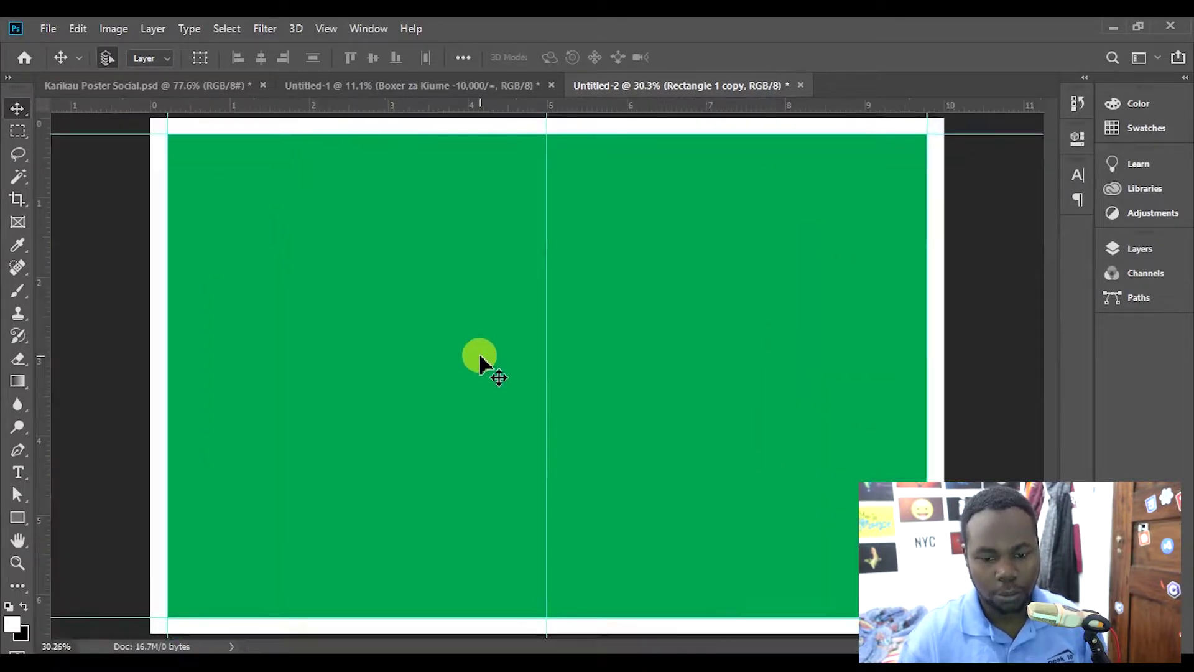
Rasterize both shape layers, Rectangle 1 and Rectangle 1 copy.
{"action": "left_click", "coordinate": [431, 329]}
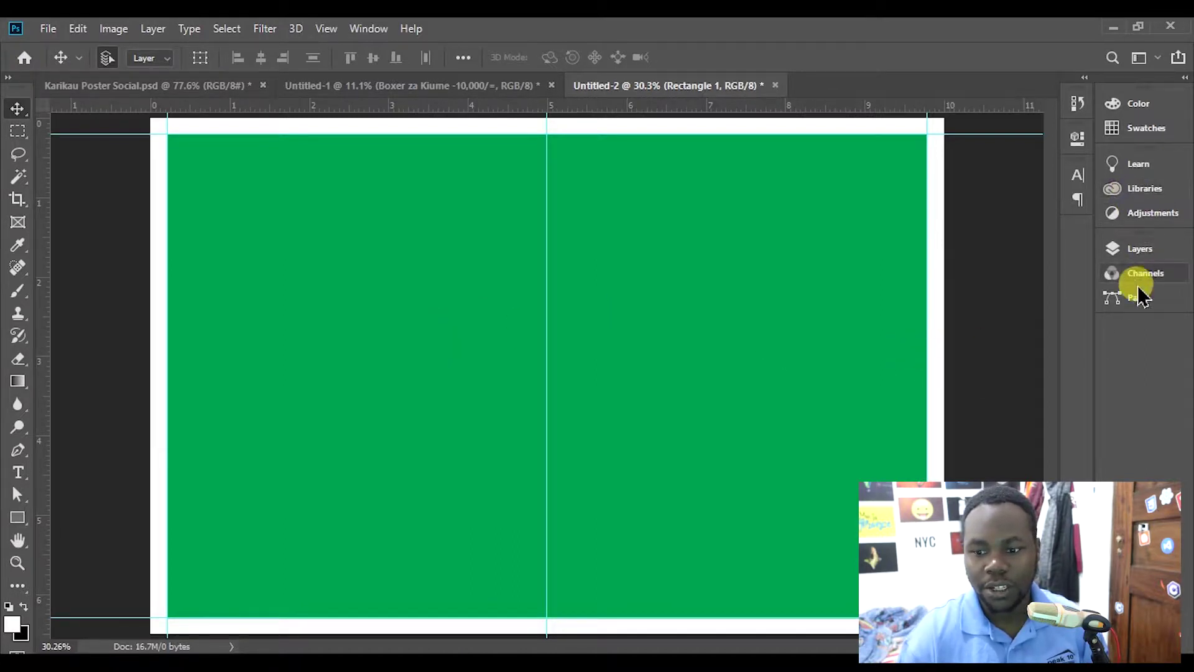
{"action": "left_click", "coordinate": [1129, 252]}
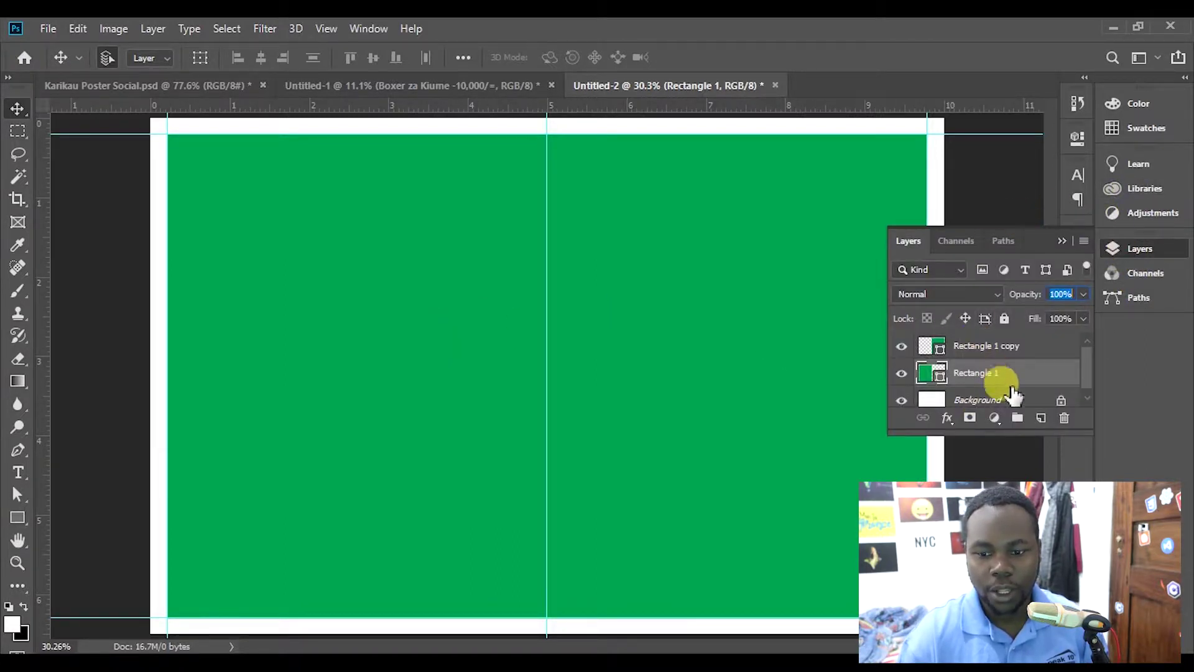
{"action": "left_click_drag", "start_coordinate": [987, 435], "coordinate": [987, 491]}
{"action": "right_click", "coordinate": [991, 388]}
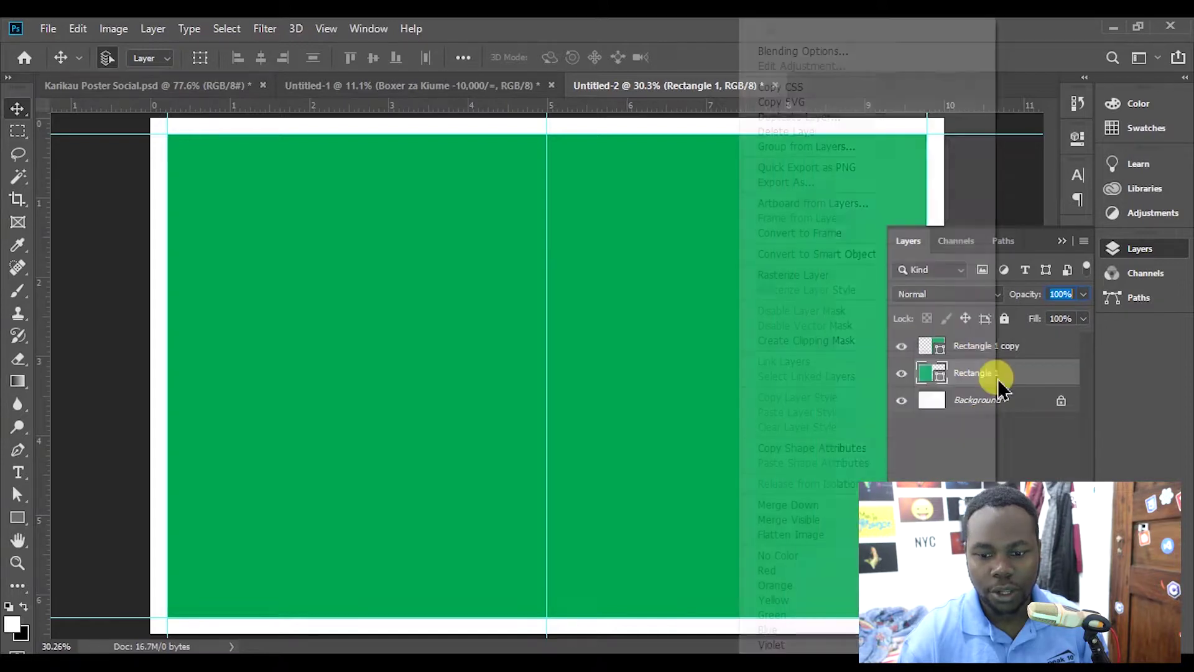
{"action": "left_click", "coordinate": [794, 273]}
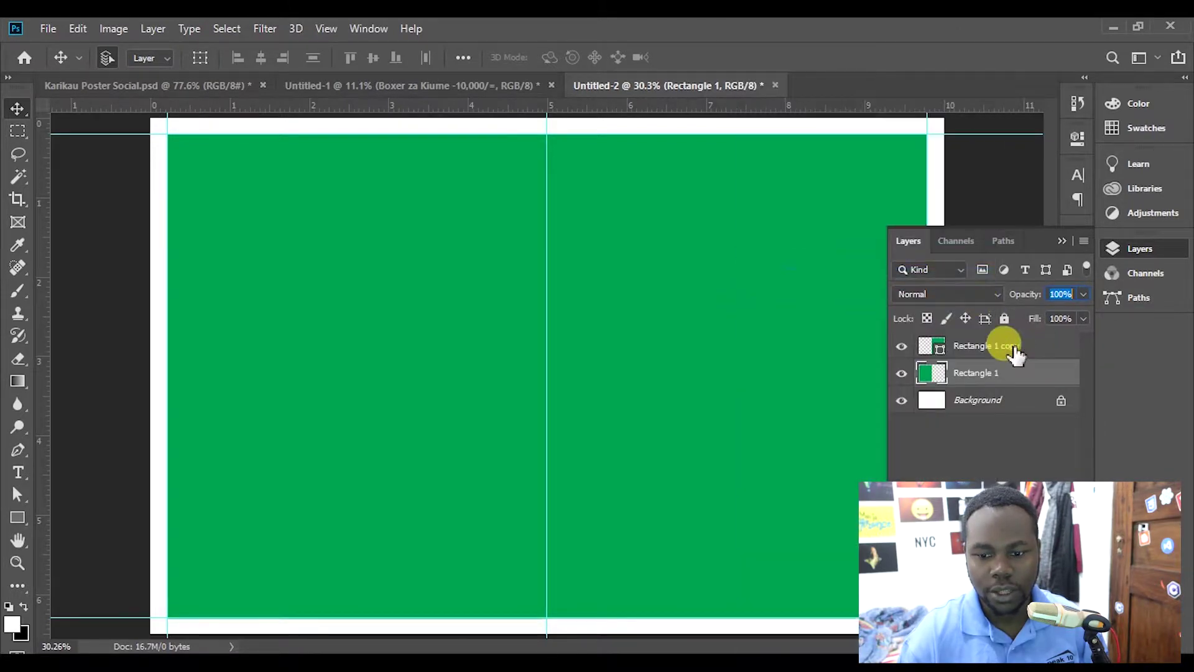
{"action": "left_click", "coordinate": [1007, 343]}
{"action": "right_click", "coordinate": [1007, 342]}
{"action": "left_click", "coordinate": [858, 276]}
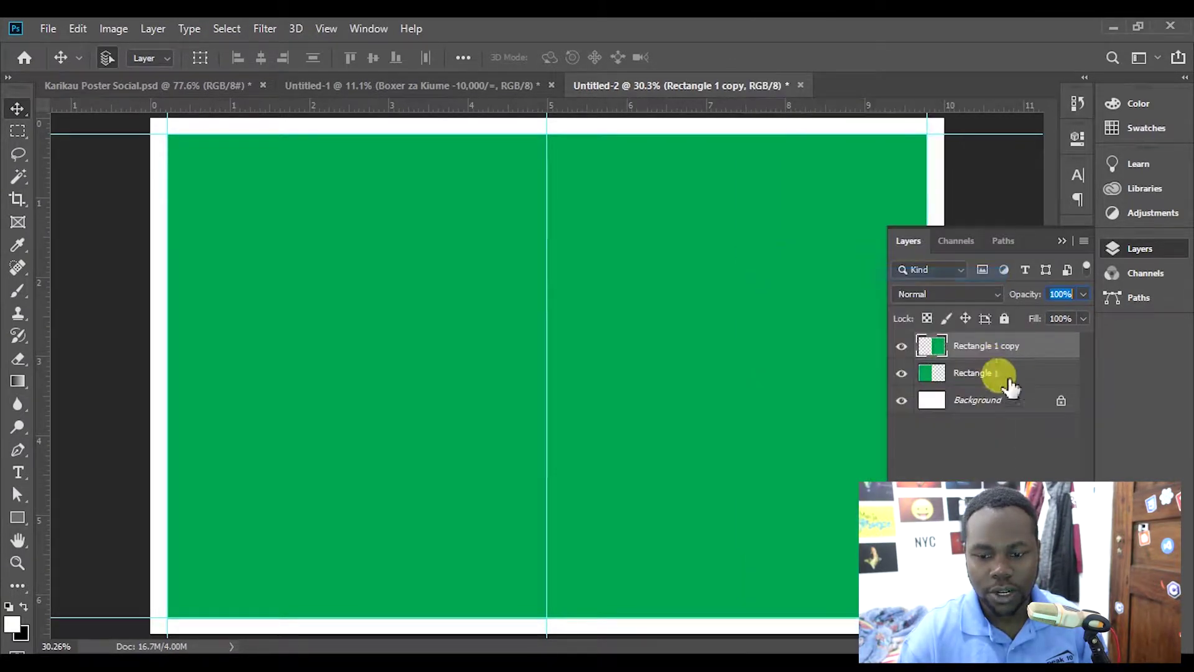
Rename the Rectangle 1 copy layer as front and the Rectangle 1 layer as back.
{"action": "left_click", "coordinate": [901, 345]}
{"action": "left_click", "coordinate": [901, 346]}
{"action": "double_click", "coordinate": [995, 345]}
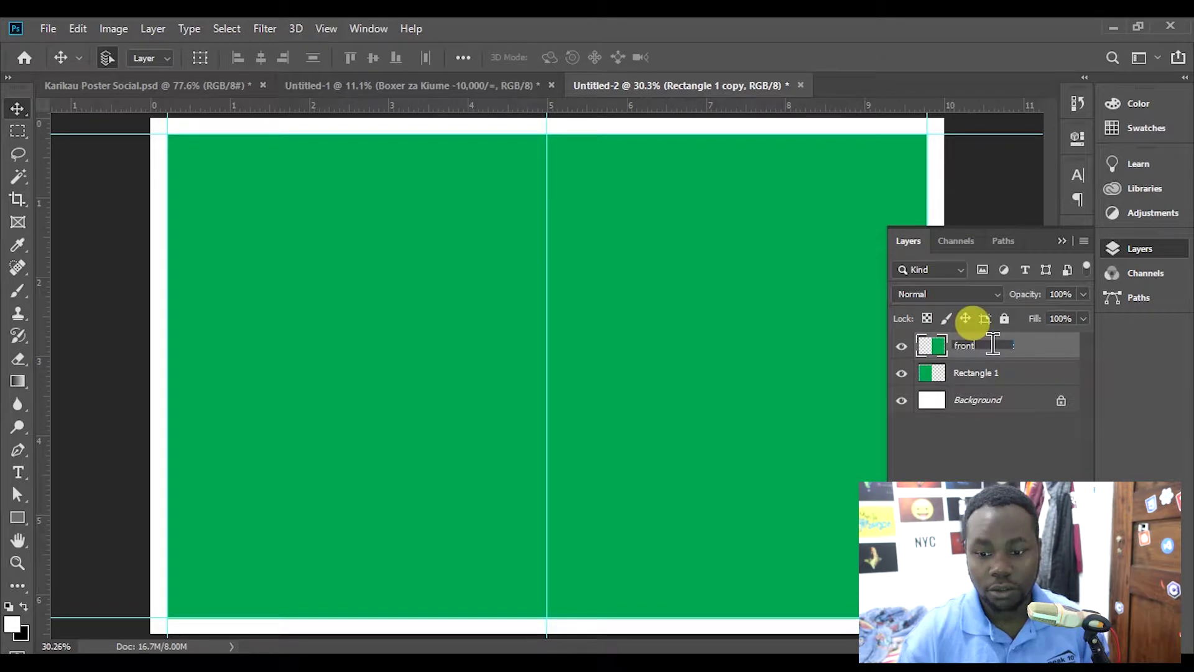
{"action": "key", "text": "Return"}
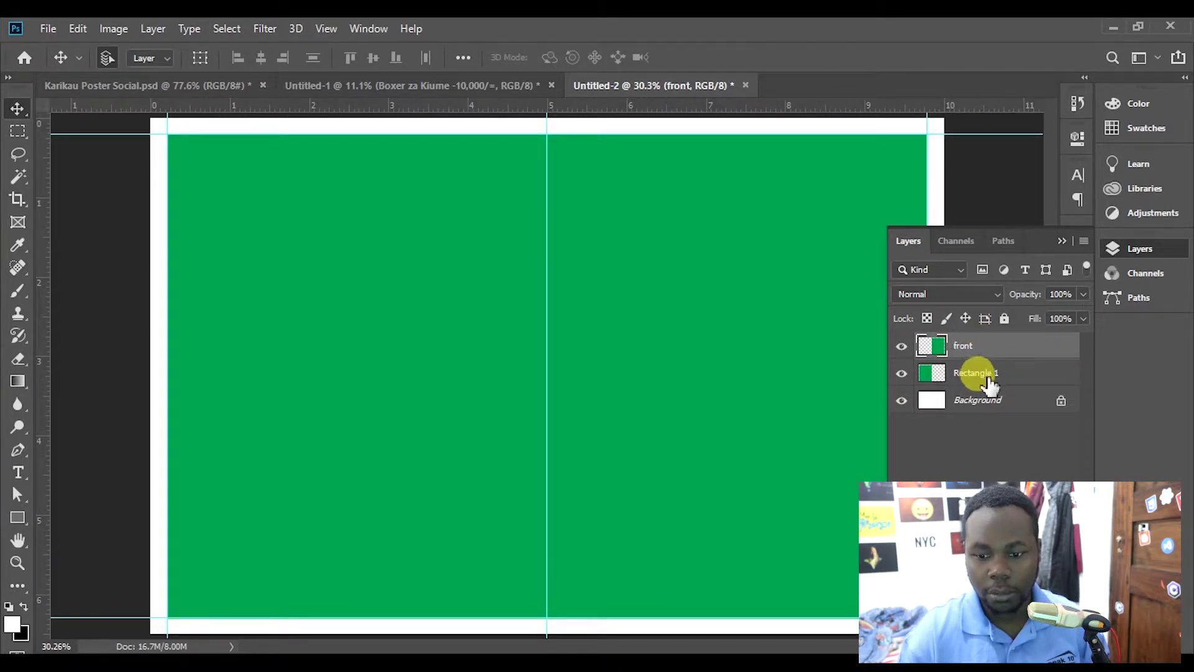
{"action": "double_click", "coordinate": [987, 376]}
{"action": "type", "text": "back"}
{"action": "left_click", "coordinate": [981, 375]}
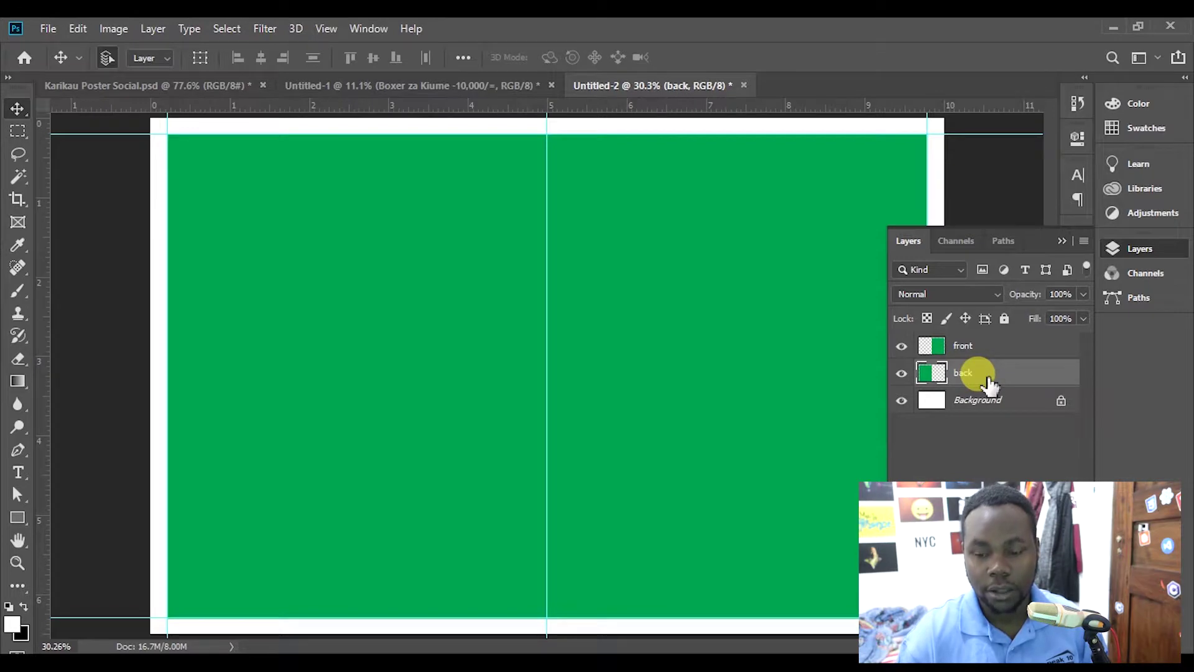
Convert the front and back layers into separate smart objects.
{"action": "left_click", "coordinate": [966, 344]}
{"action": "right_click", "coordinate": [966, 344]}
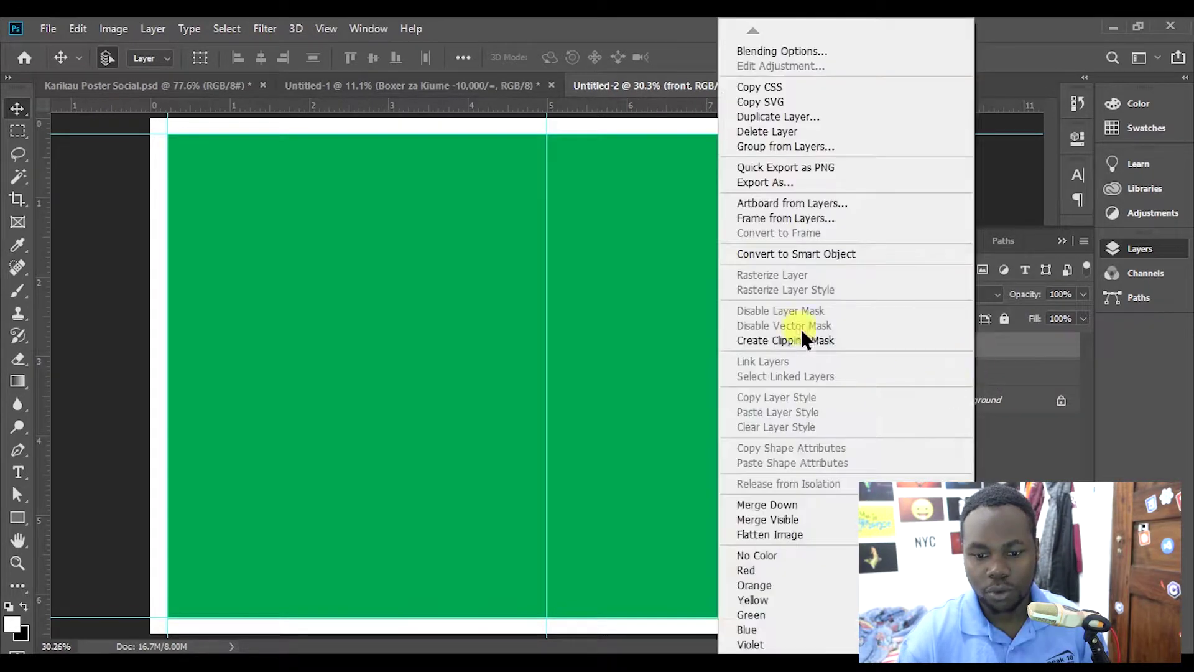
{"action": "left_click", "coordinate": [793, 256]}
{"action": "left_click", "coordinate": [977, 376]}
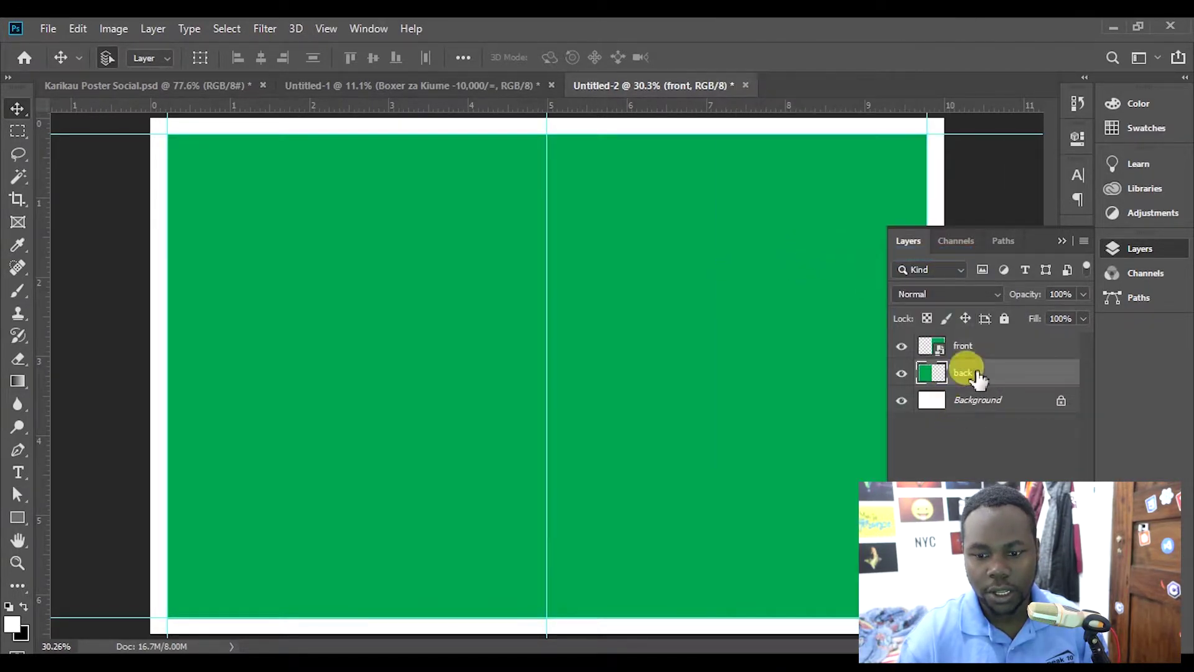
{"action": "right_click", "coordinate": [976, 375]}
{"action": "left_click", "coordinate": [793, 254]}
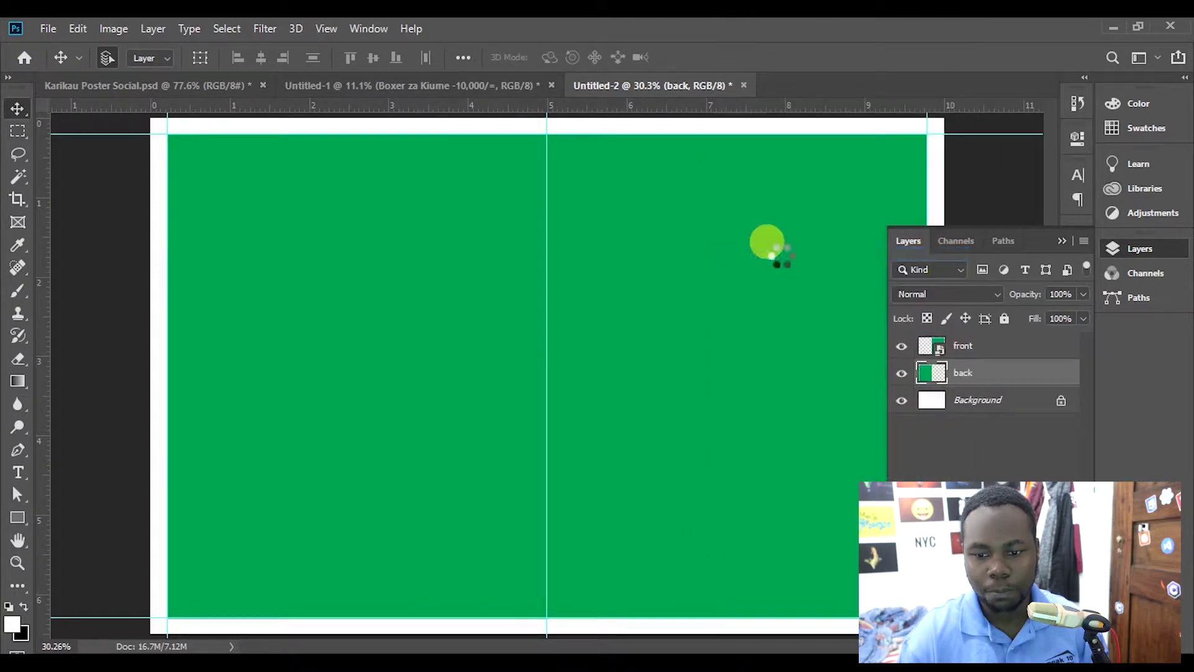
Open the front smart object's contents and place the sweet-ice-cream-photography wedding photo above the green layer.
{"action": "left_click", "coordinate": [966, 349]}
{"action": "double_click", "coordinate": [945, 358]}
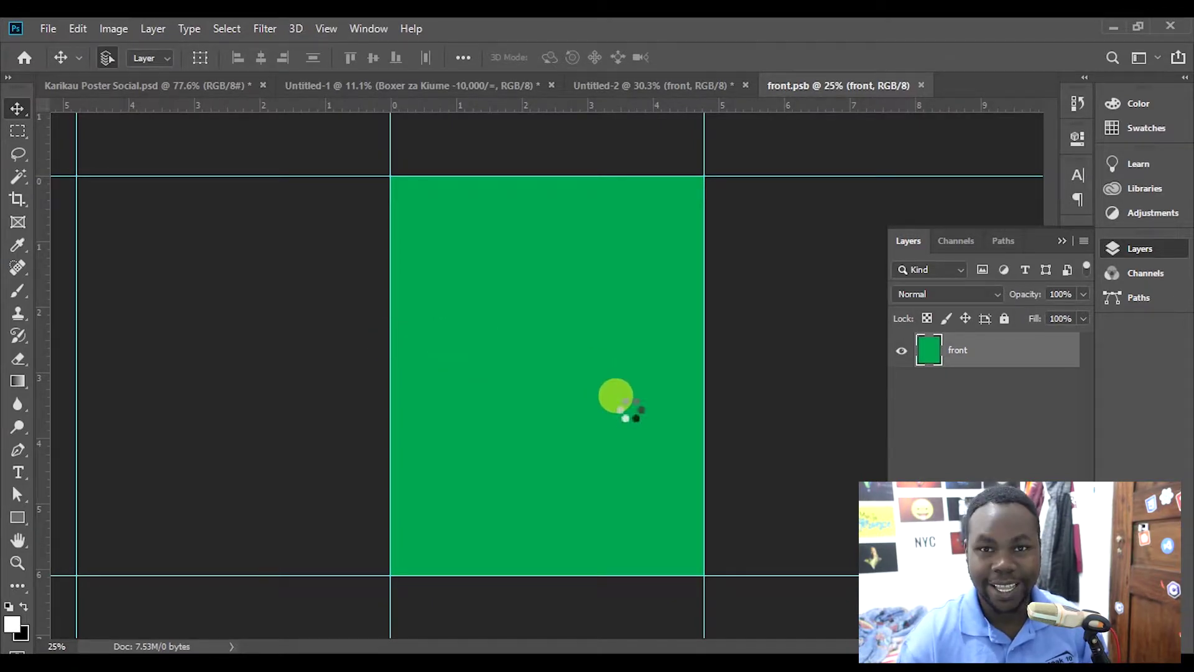
{"action": "left_click_drag", "start_coordinate": [702, 485], "coordinate": [829, 598]}
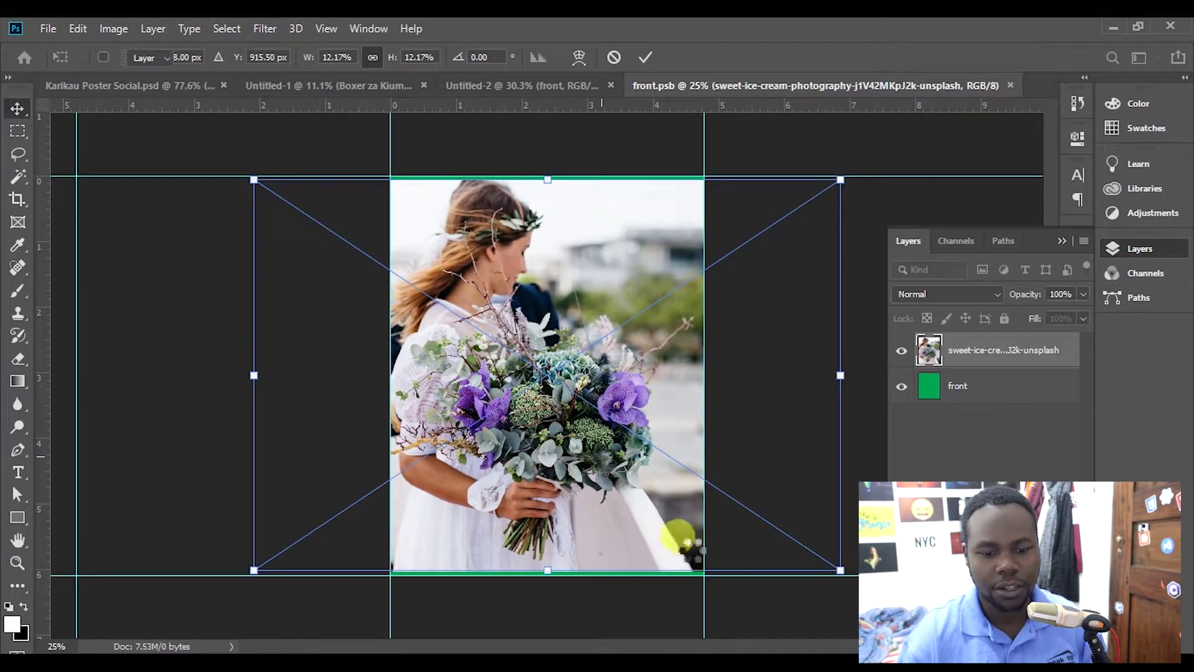
{"action": "key", "text": "Return"}
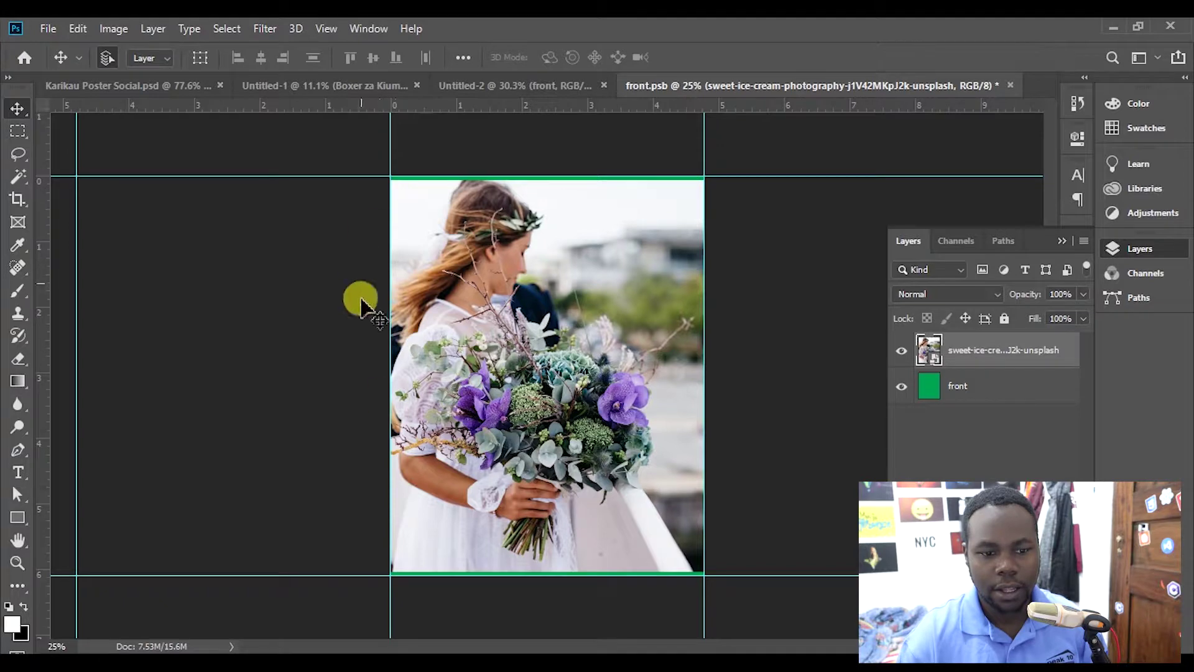
Scale the bride photo to about 12.7% and shift it slightly right so it covers the front panel, and rasterize its layer.
{"action": "key", "text": "ctrl+t"}
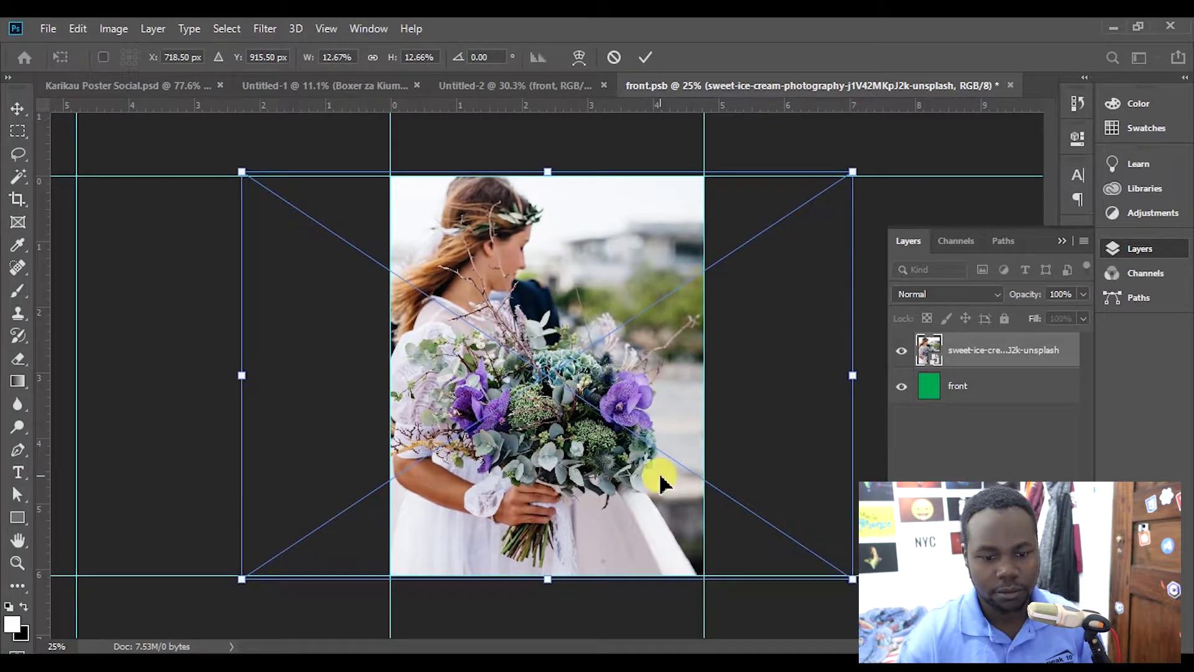
{"action": "double_click", "coordinate": [564, 474]}
{"action": "left_click_drag", "start_coordinate": [534, 473], "coordinate": [546, 462]}
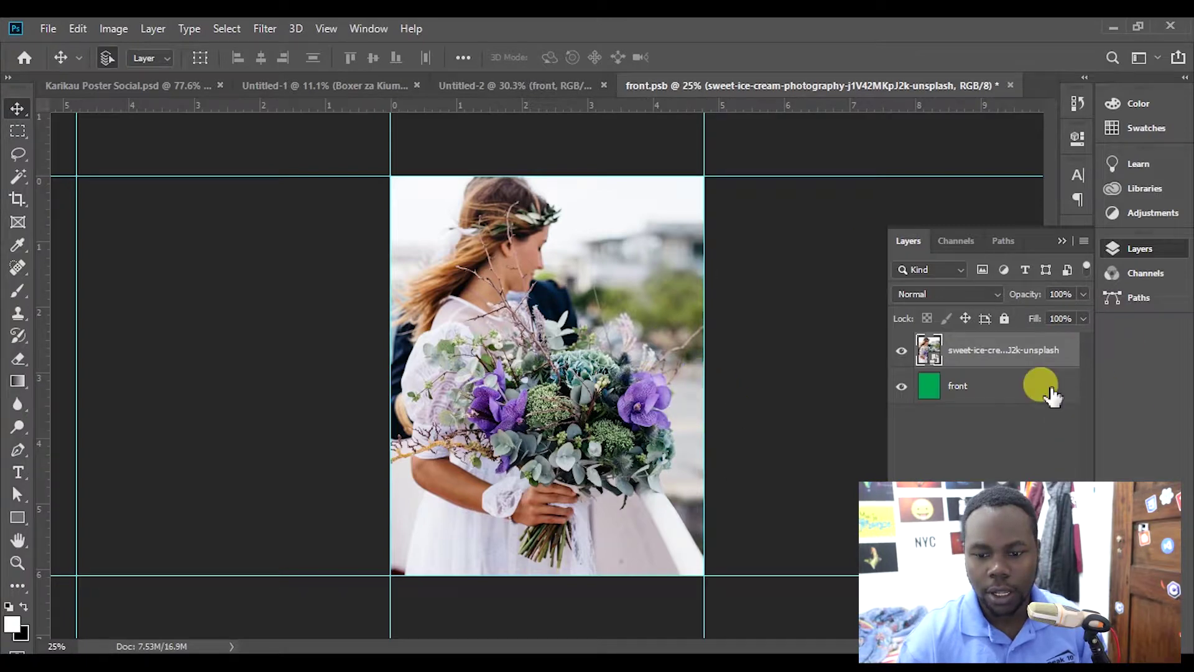
{"action": "right_click", "coordinate": [1036, 356]}
{"action": "left_click", "coordinate": [832, 315]}
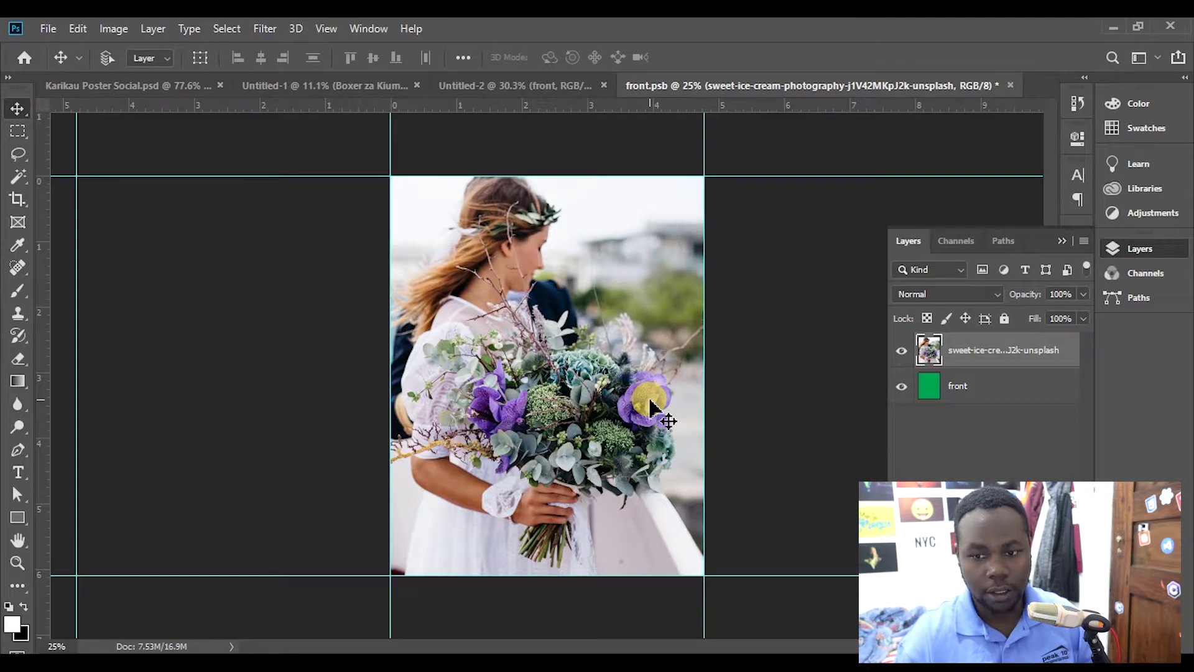
Show the Actions list at a larger height, collapse the Skin Retouch set and expand the Orange and teal set.
{"action": "left_click", "coordinate": [368, 28]}
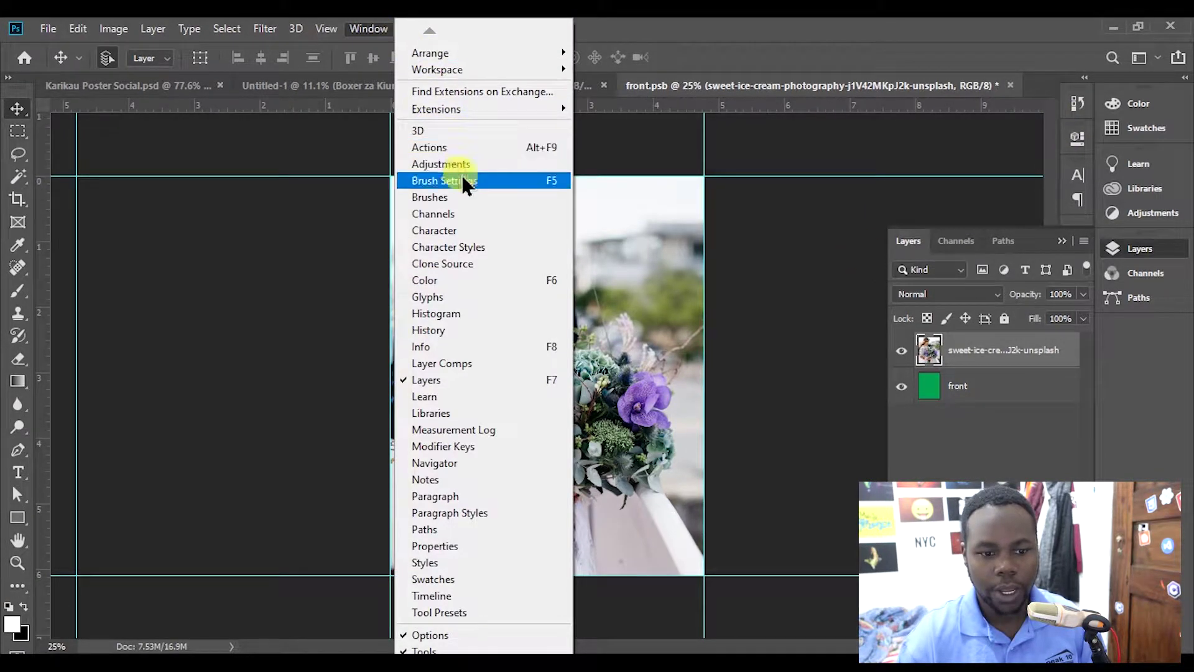
{"action": "left_click", "coordinate": [446, 147]}
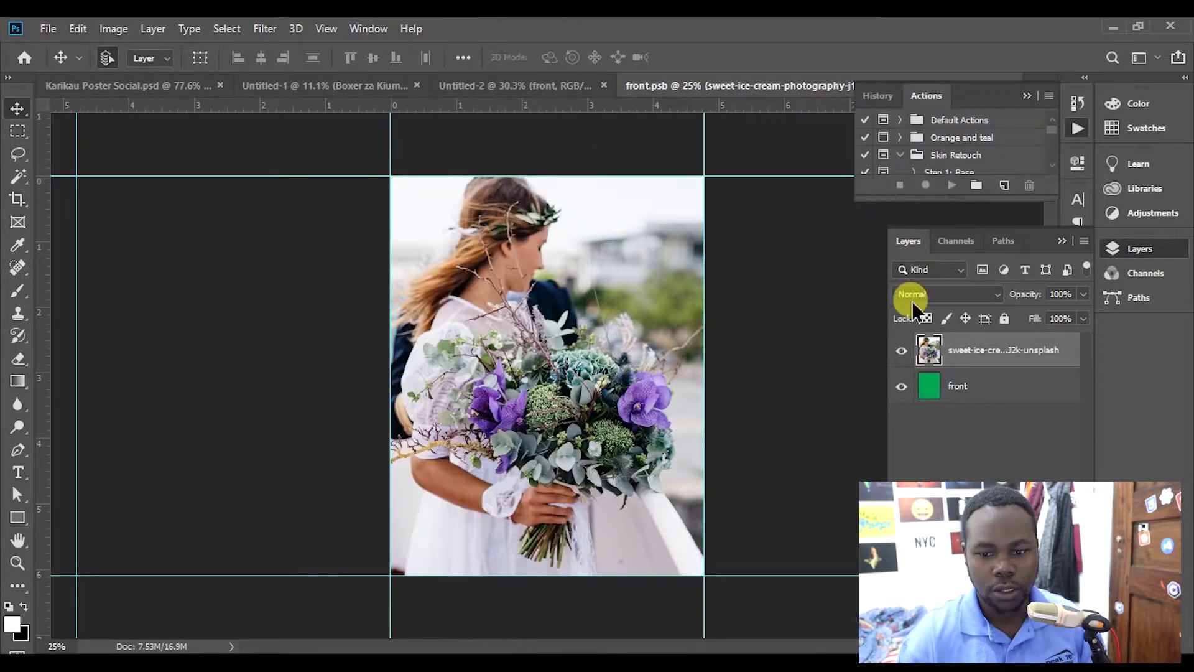
{"action": "left_click_drag", "start_coordinate": [952, 197], "coordinate": [939, 389]}
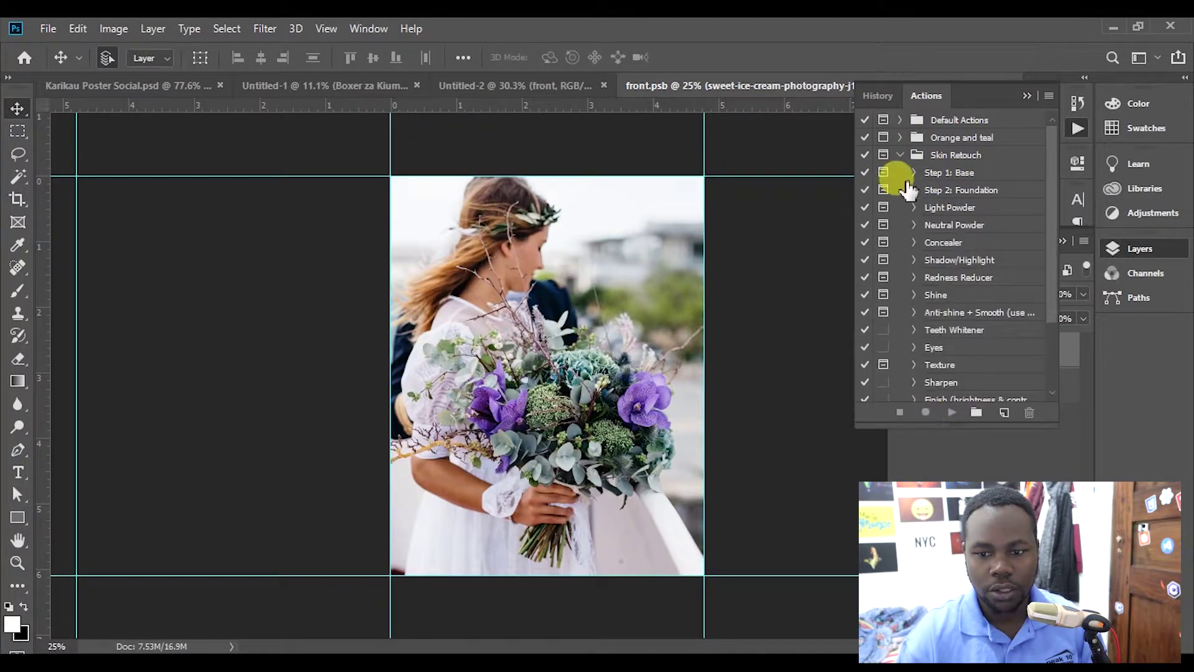
{"action": "left_click", "coordinate": [900, 155]}
{"action": "left_click", "coordinate": [901, 139]}
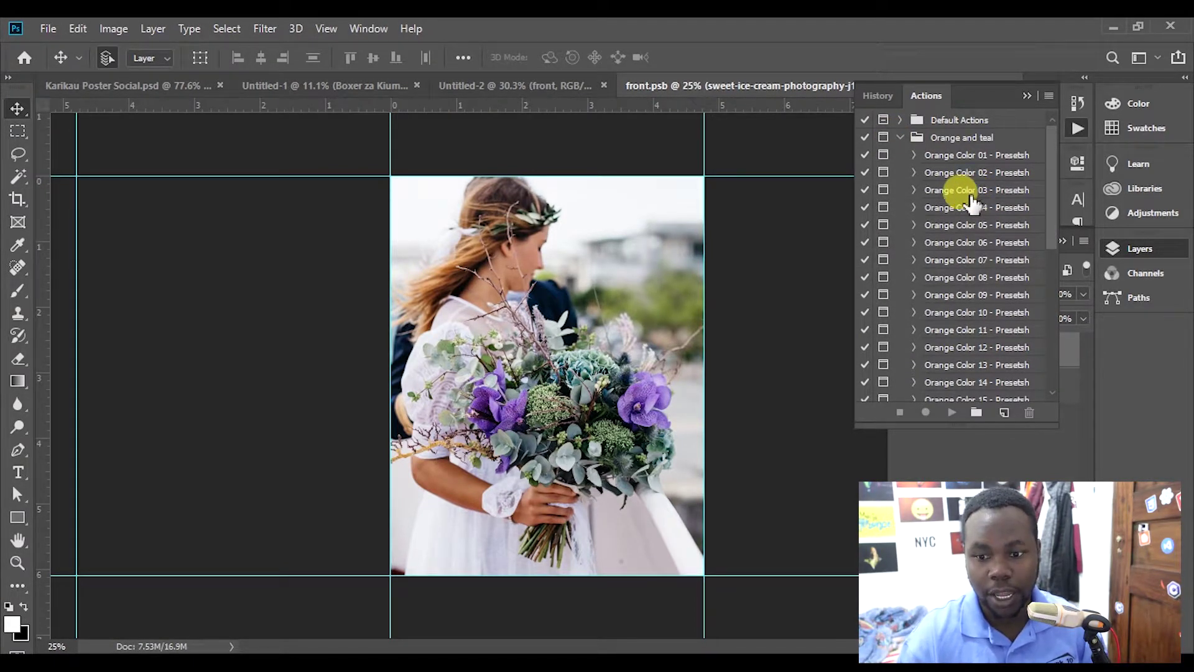
{"action": "scroll", "coordinate": [972, 280], "scroll_direction": "down", "scroll_amount": 1}
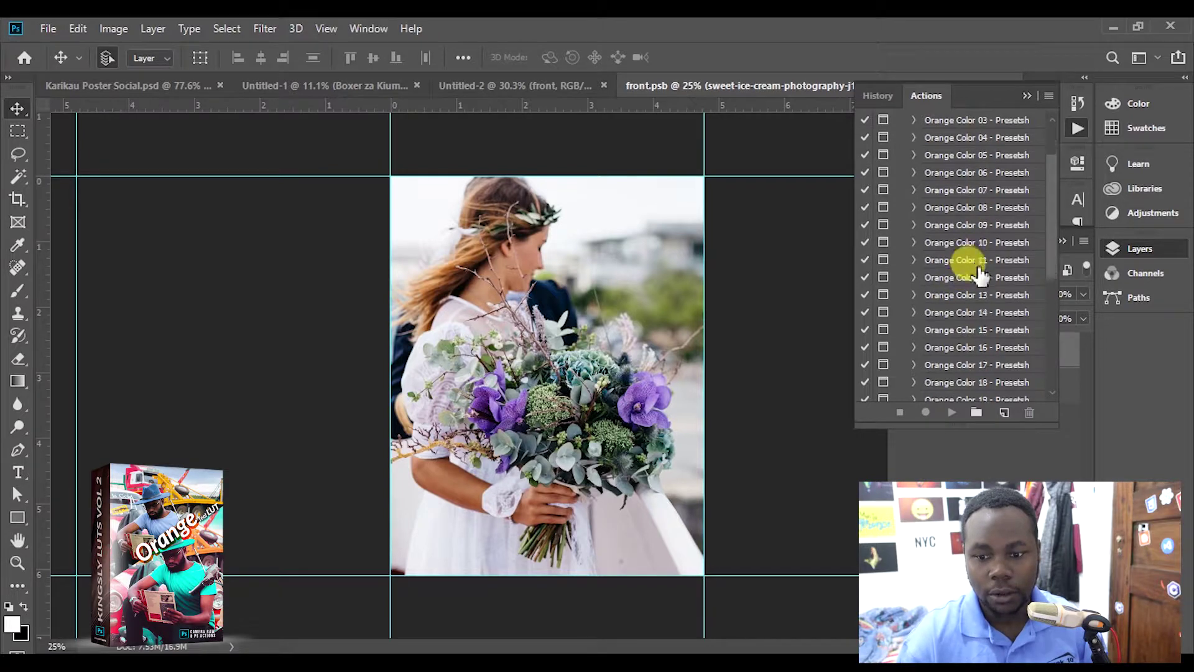
Run the Orange Color 10 - Presetsh action on the bride photo, accept its Camera Raw settings and put the Actions list away.
{"action": "left_click", "coordinate": [973, 258]}
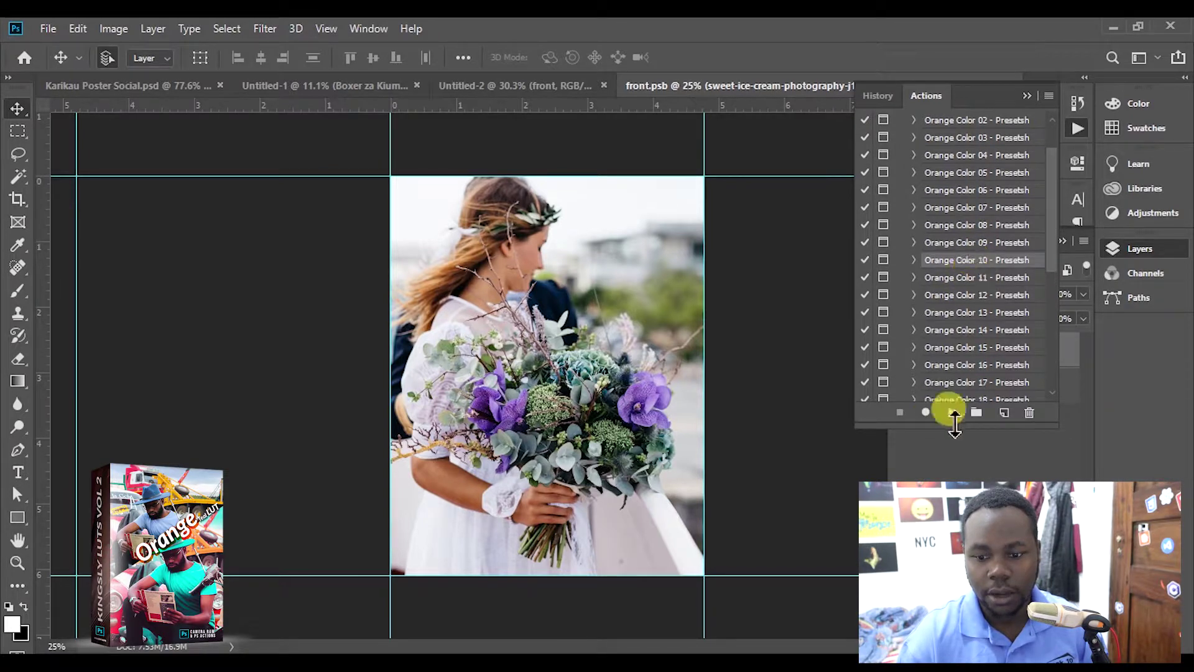
{"action": "left_click", "coordinate": [949, 414]}
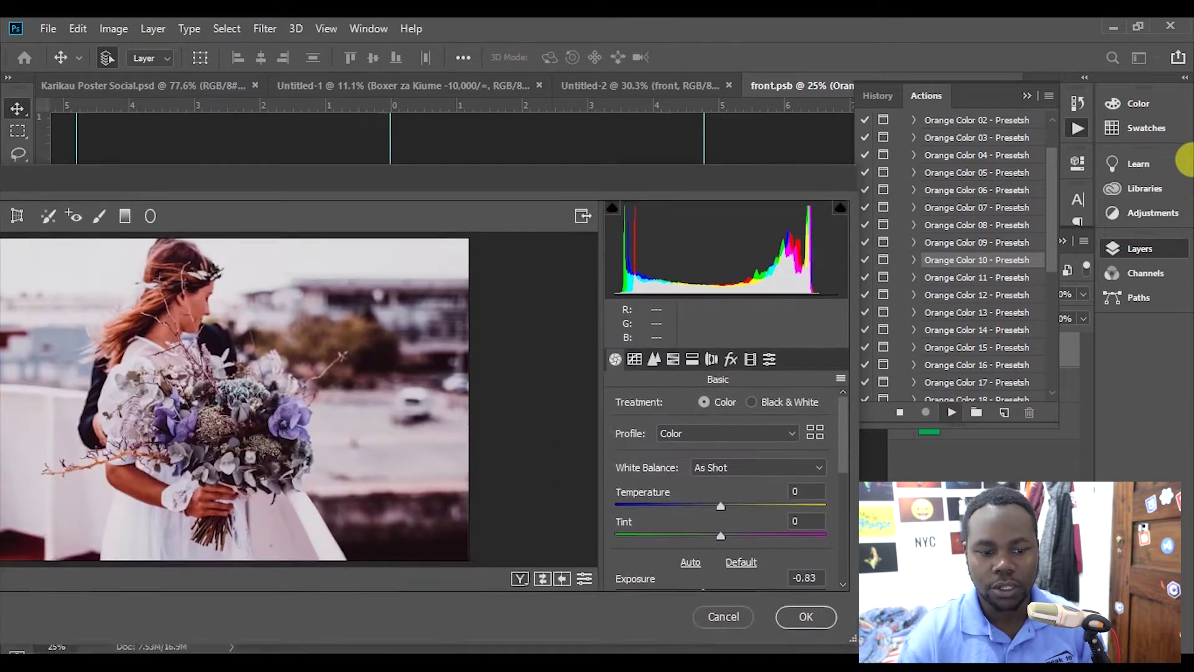
{"action": "left_click_drag", "start_coordinate": [310, 188], "coordinate": [565, 120]}
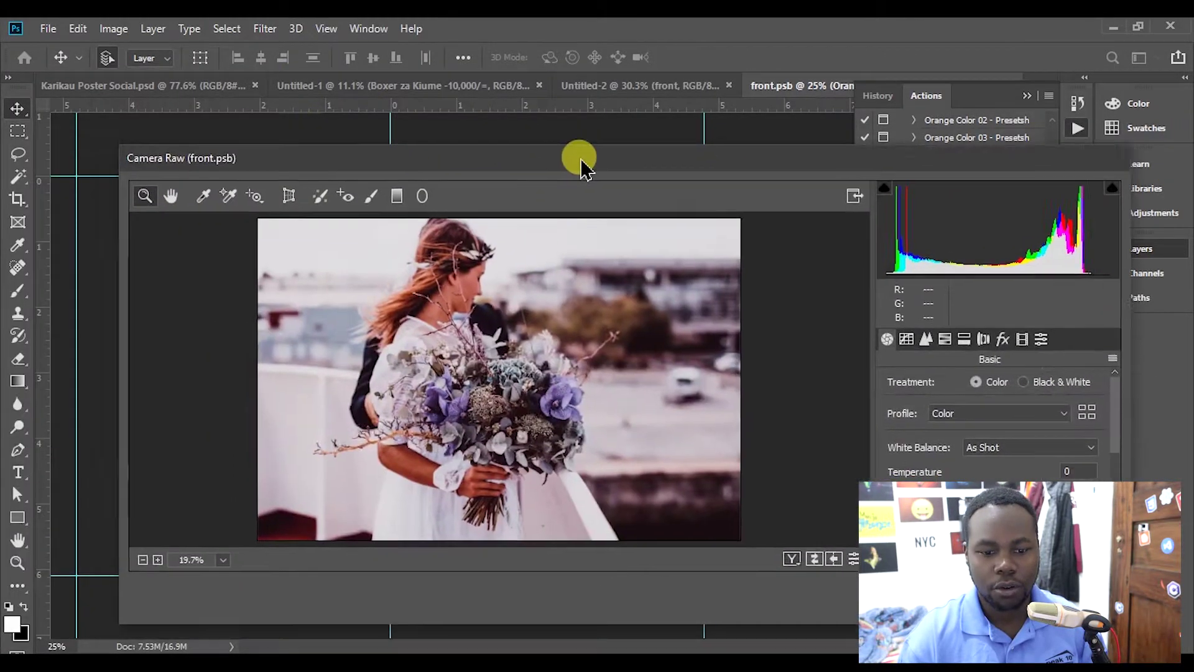
{"action": "left_click", "coordinate": [427, 258]}
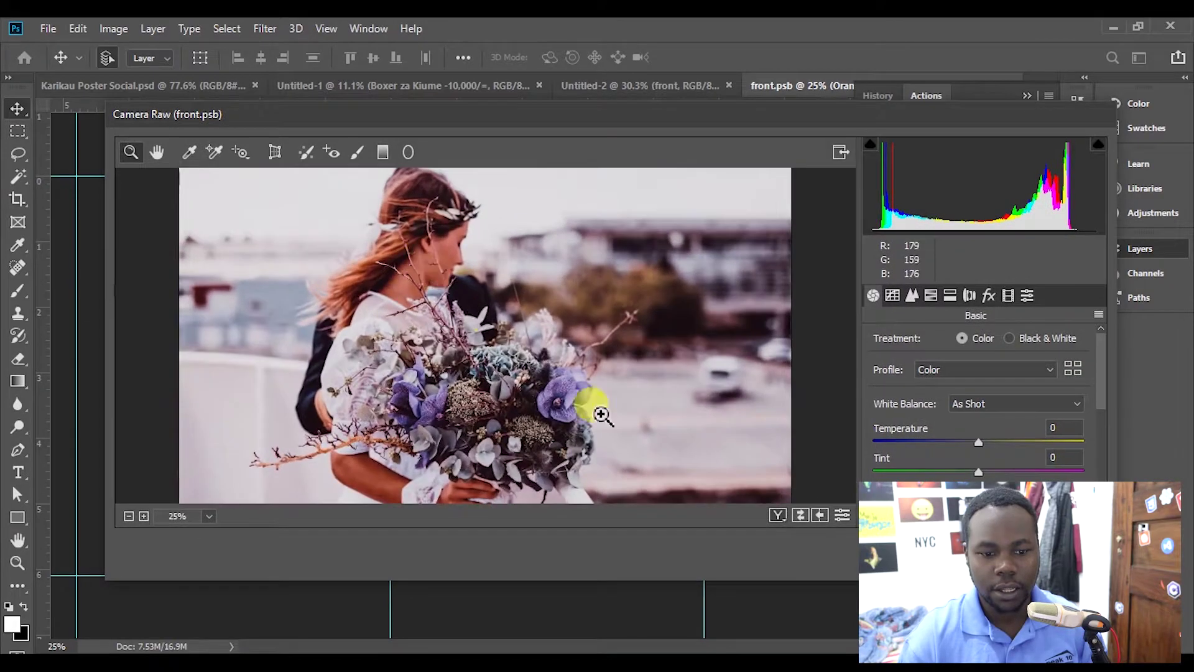
{"action": "left_click", "coordinate": [1074, 555]}
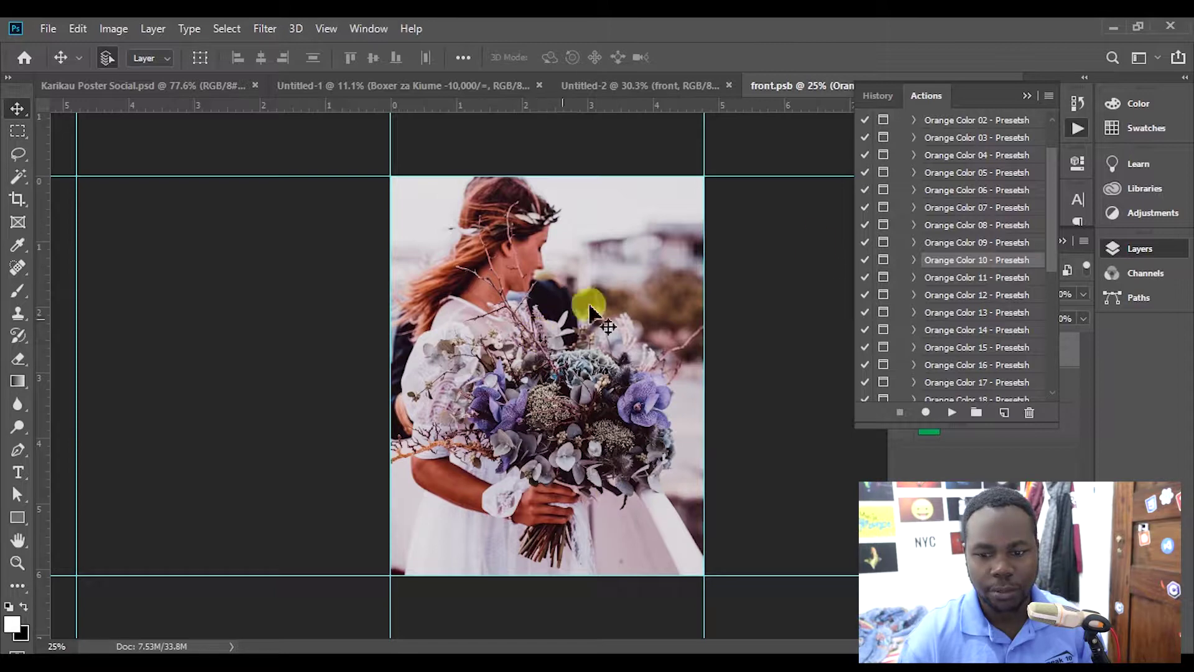
{"action": "left_click_drag", "start_coordinate": [971, 428], "coordinate": [981, 155]}
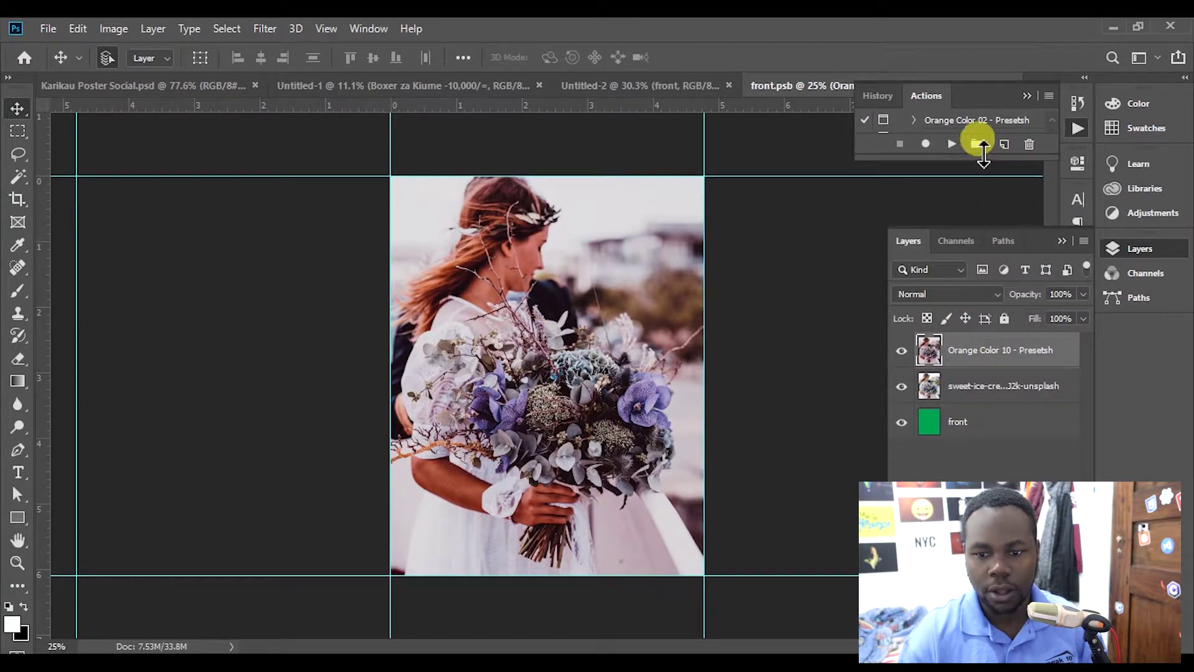
{"action": "left_click_drag", "start_coordinate": [993, 98], "coordinate": [1015, 101]}
{"action": "left_click", "coordinate": [1027, 96]}
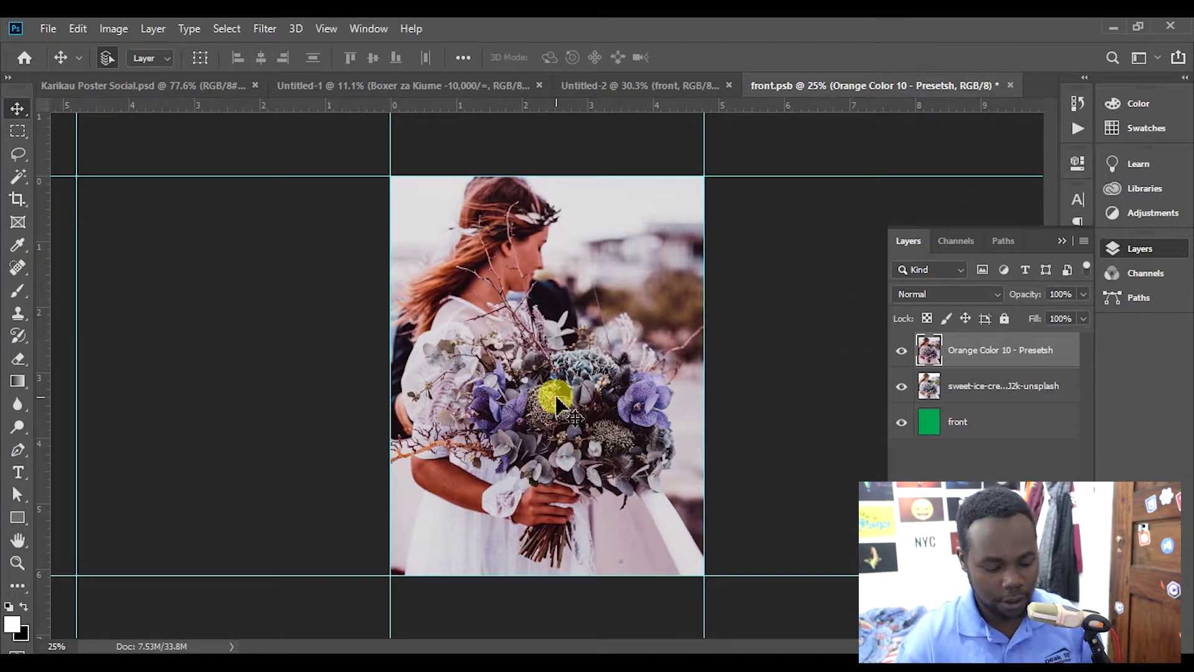
Save front.psb and return to the Untitled-2 document.
{"action": "key", "text": "ctrl"}
{"action": "key", "text": "ctrl+s"}
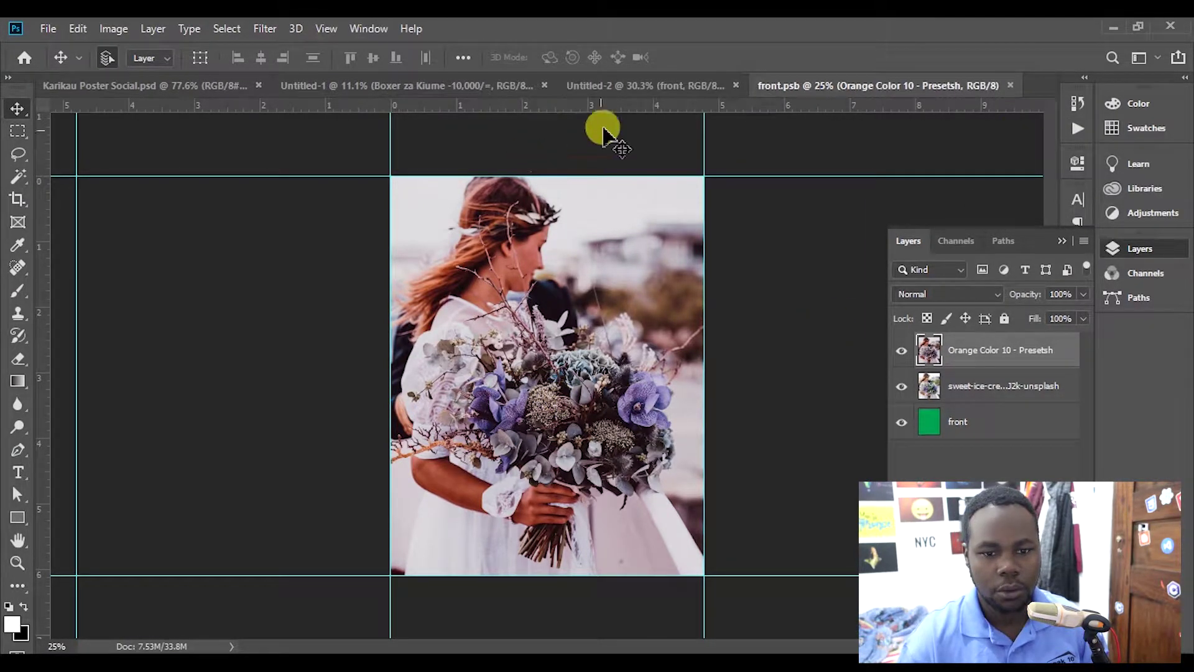
{"action": "left_click", "coordinate": [678, 96]}
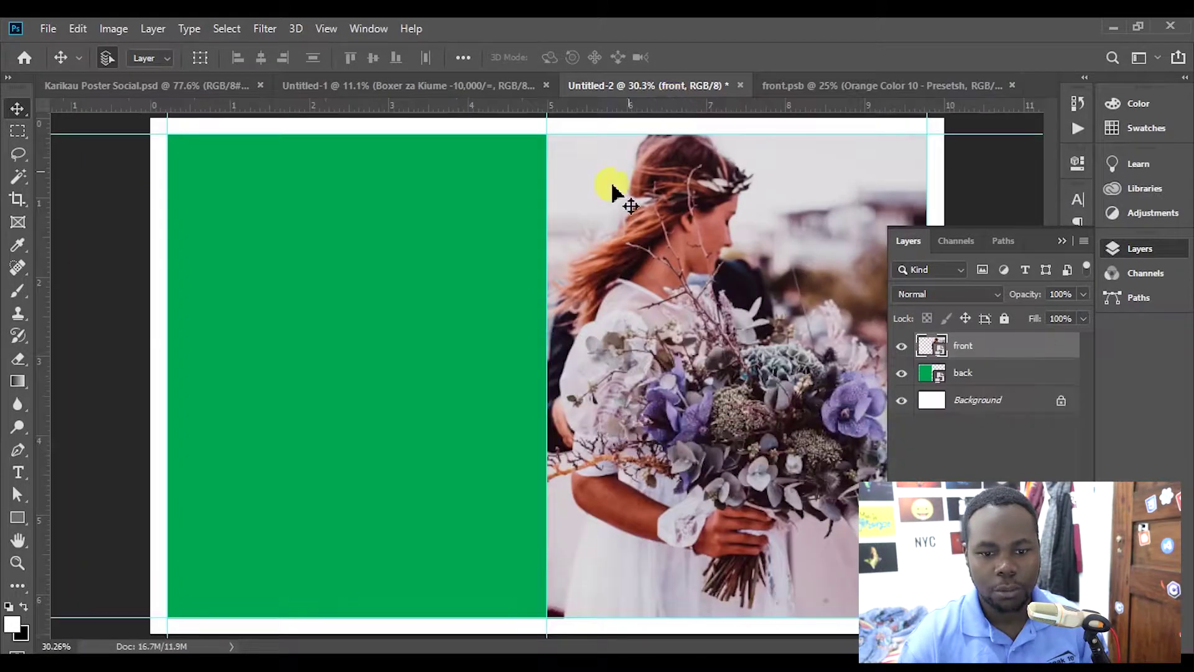
Open the back smart object's contents and place the shardayyy-photography photo at about 8.98%, shifted right with the flowers at the panel's left edge.
{"action": "left_click", "coordinate": [501, 279]}
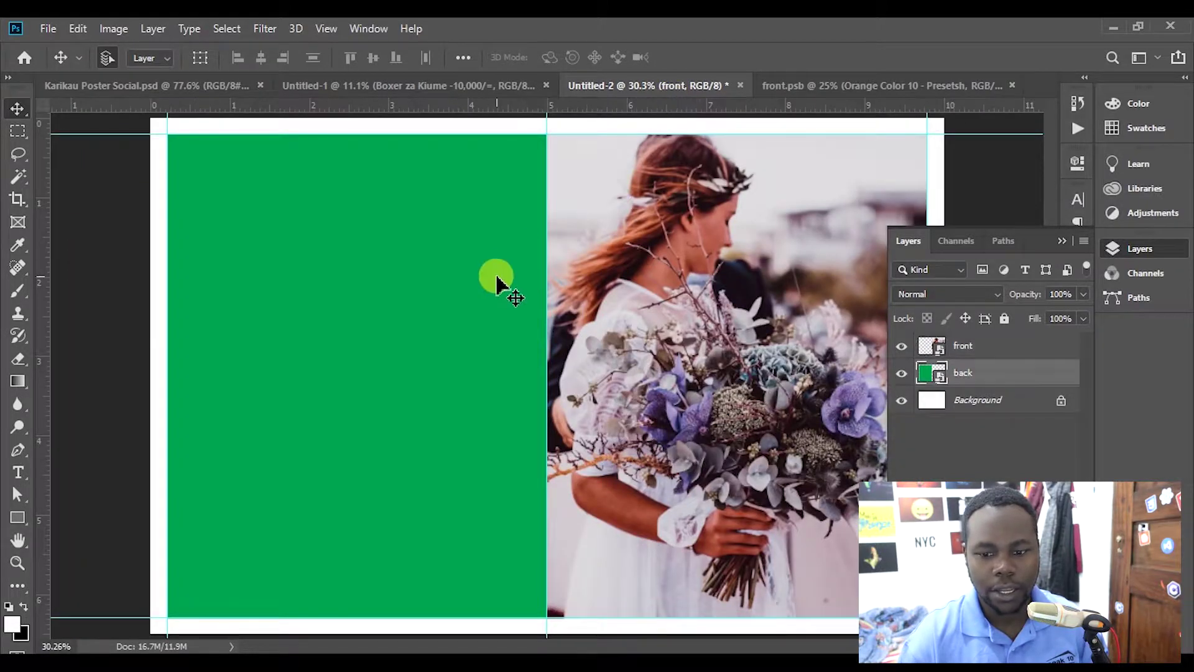
{"action": "double_click", "coordinate": [941, 376]}
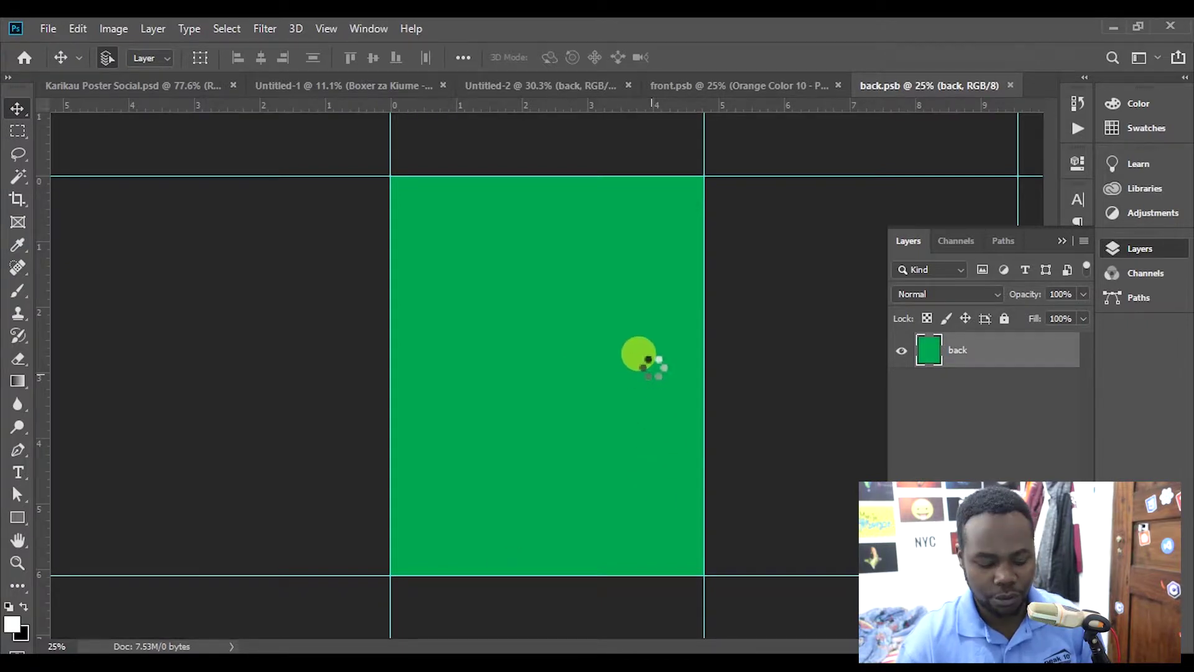
{"action": "left_click_drag", "start_coordinate": [701, 477], "coordinate": [827, 597]}
{"action": "left_click_drag", "start_coordinate": [502, 461], "coordinate": [571, 473]}
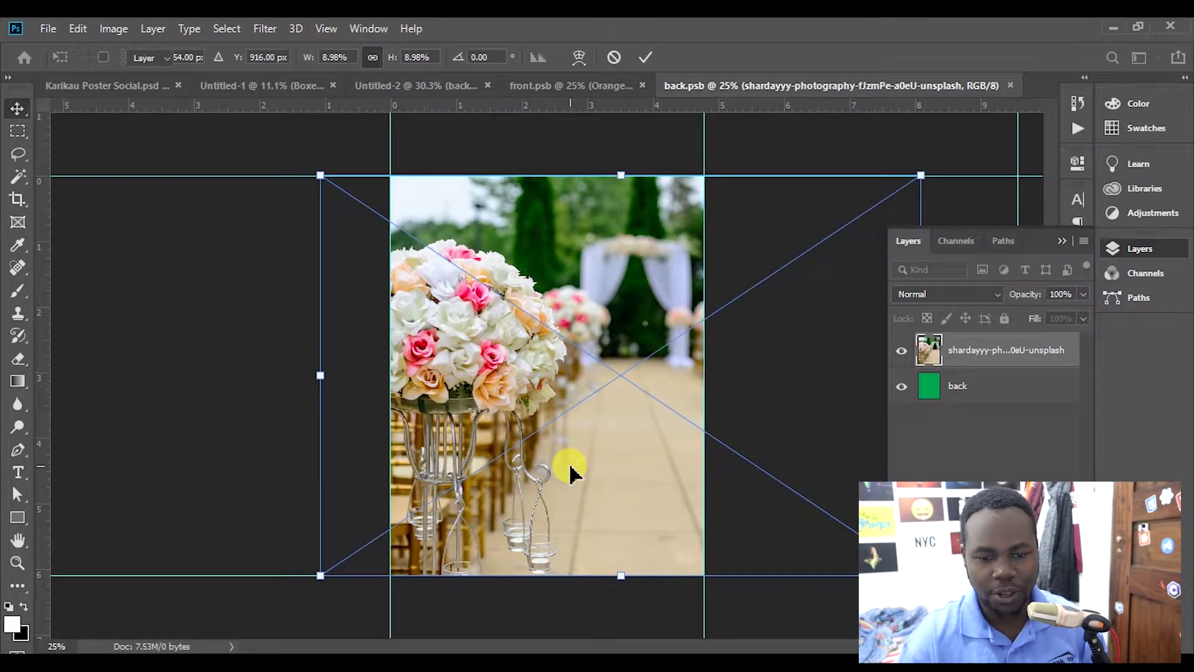
{"action": "double_click", "coordinate": [549, 461]}
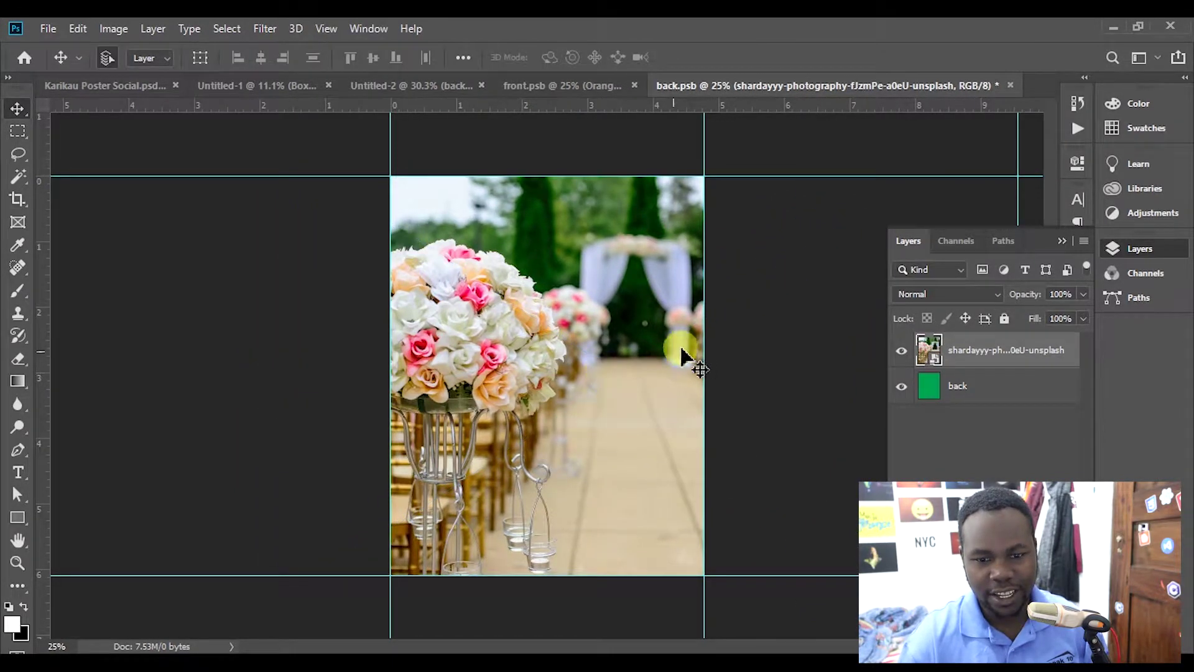
Rasterize the flower-aisle photo layer and run the Orange Color 10 - Presetsh action on it.
{"action": "right_click", "coordinate": [1036, 364]}
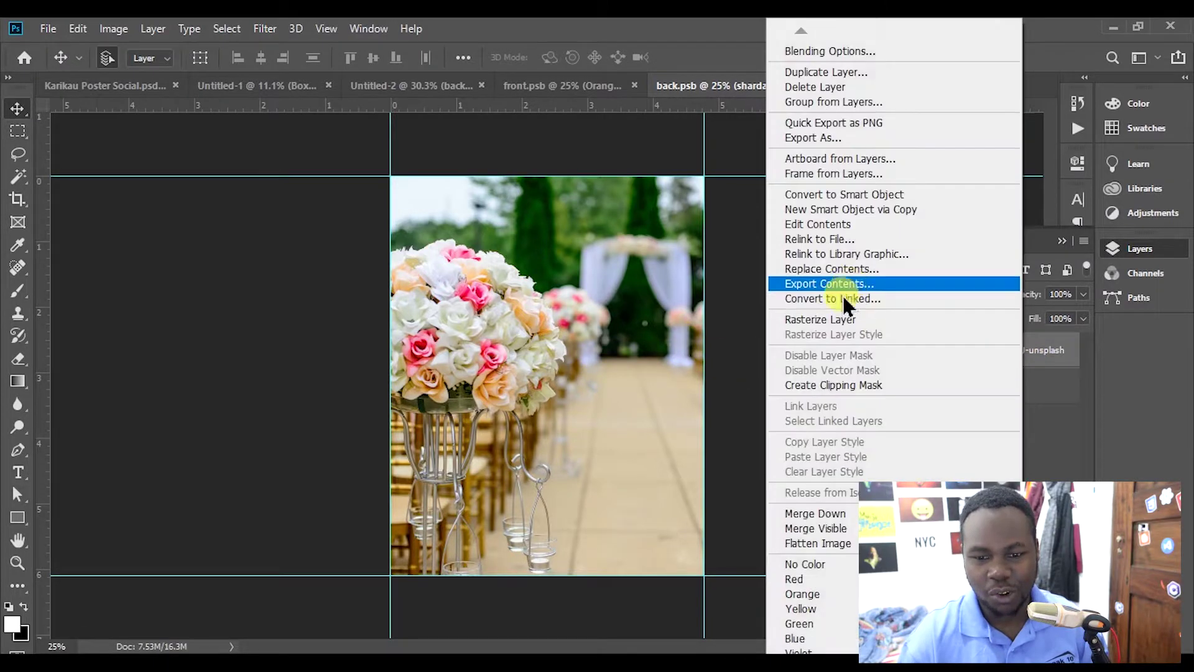
{"action": "left_click", "coordinate": [834, 326]}
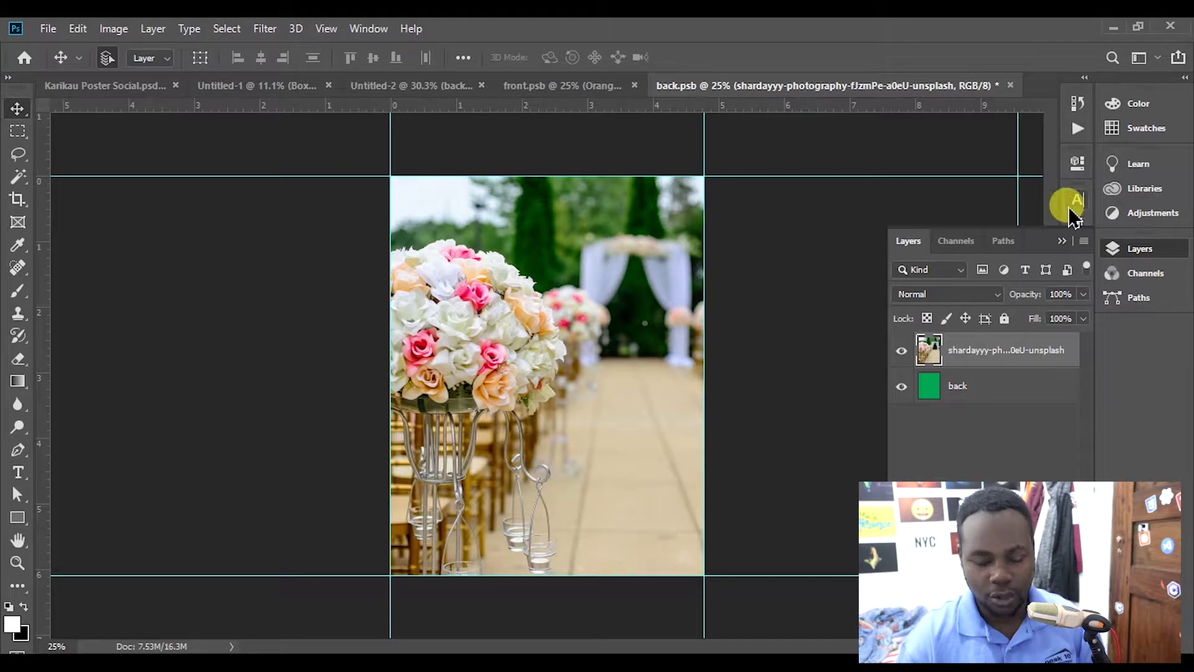
{"action": "key", "text": "alt+F9"}
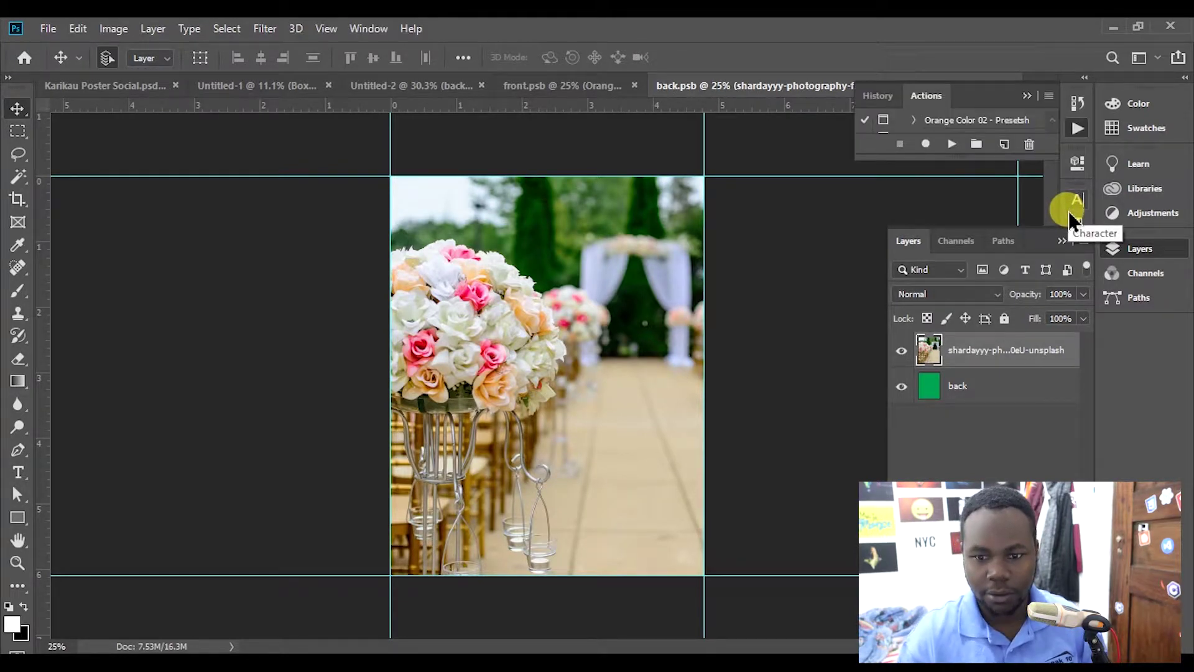
{"action": "left_click_drag", "start_coordinate": [969, 158], "coordinate": [965, 378]}
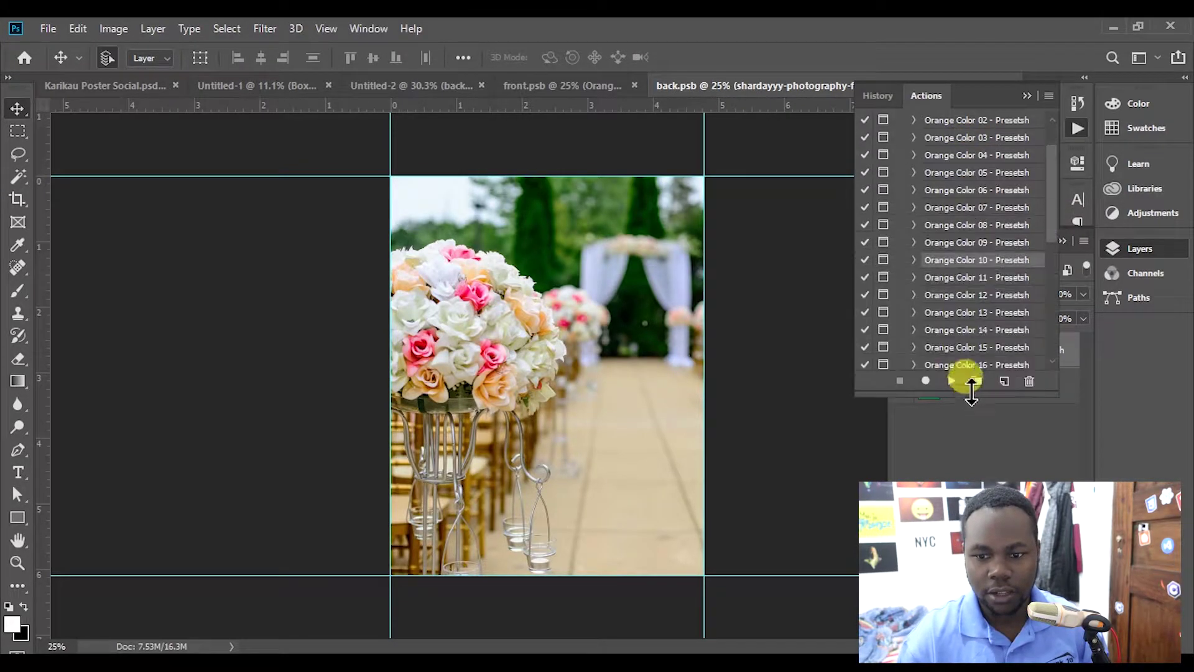
{"action": "left_click", "coordinate": [951, 260]}
{"action": "left_click", "coordinate": [951, 380]}
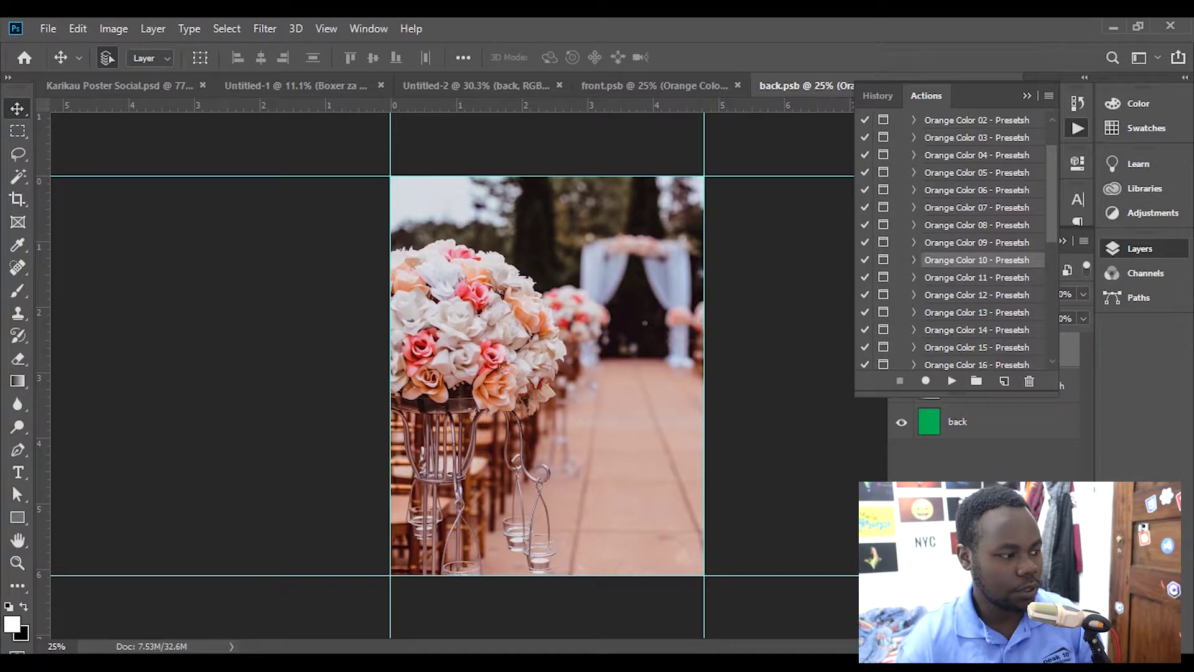
Place DVD_video_logo in the lower-right corner of the photo in front.psb at about 6.2% scale and save the file.
{"action": "left_click", "coordinate": [648, 87]}
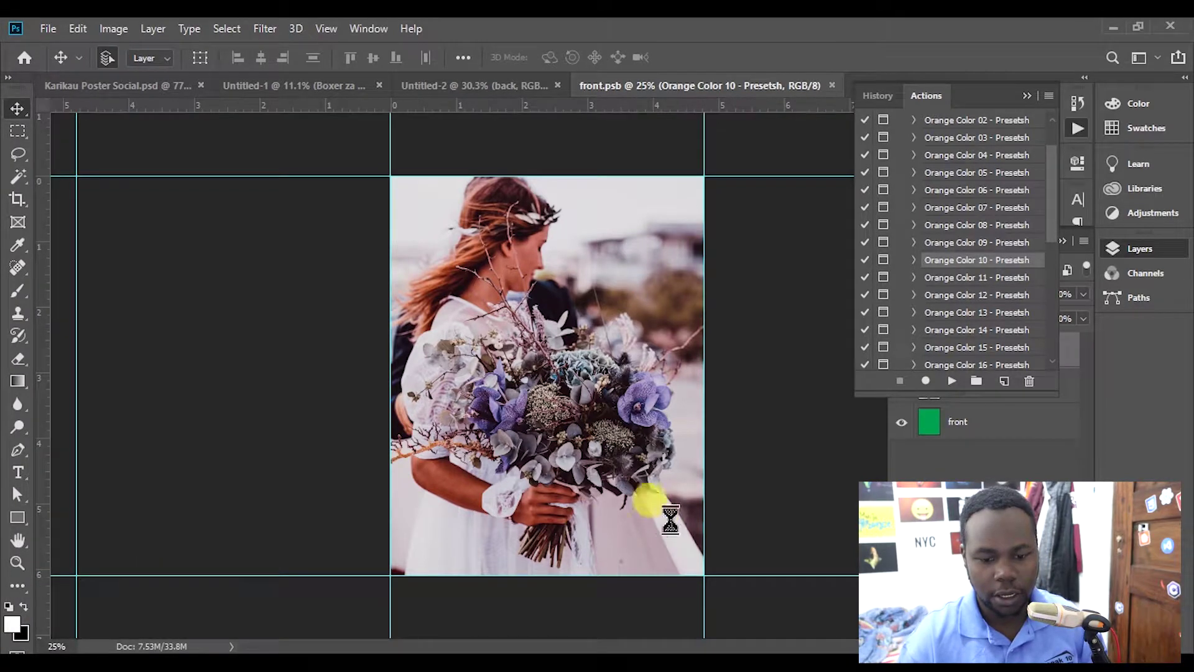
{"action": "key", "text": "ctrl+t"}
{"action": "left_click_drag", "start_coordinate": [703, 283], "coordinate": [667, 556]}
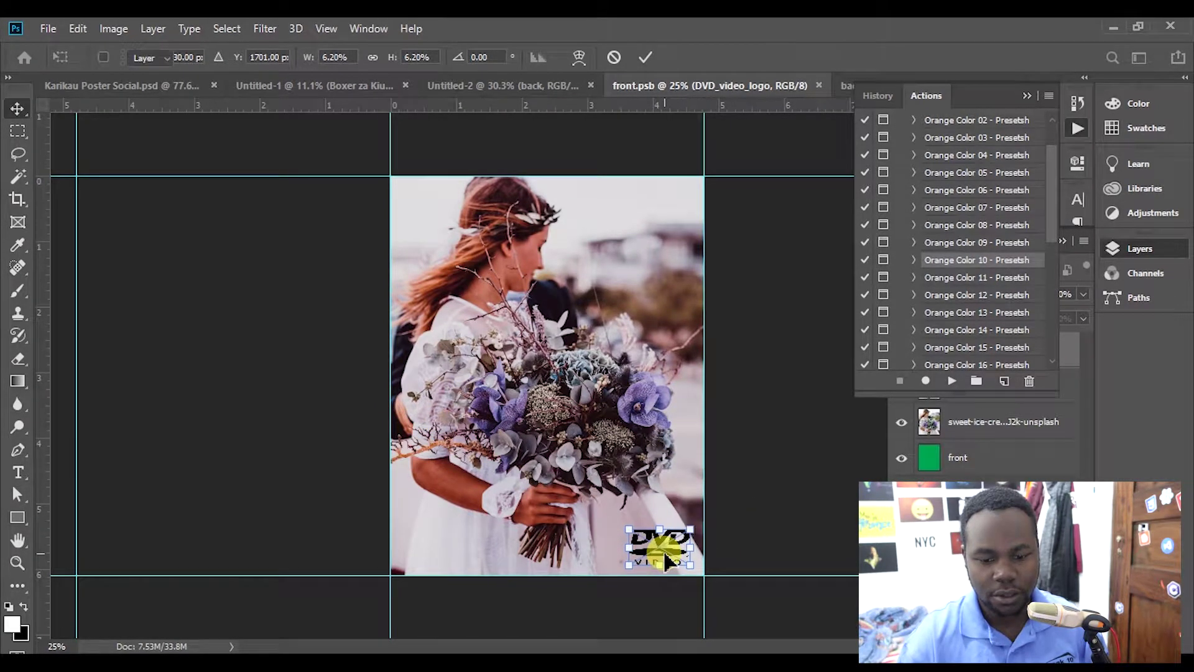
{"action": "key", "text": "Return"}
{"action": "key", "text": "ctrl+s"}
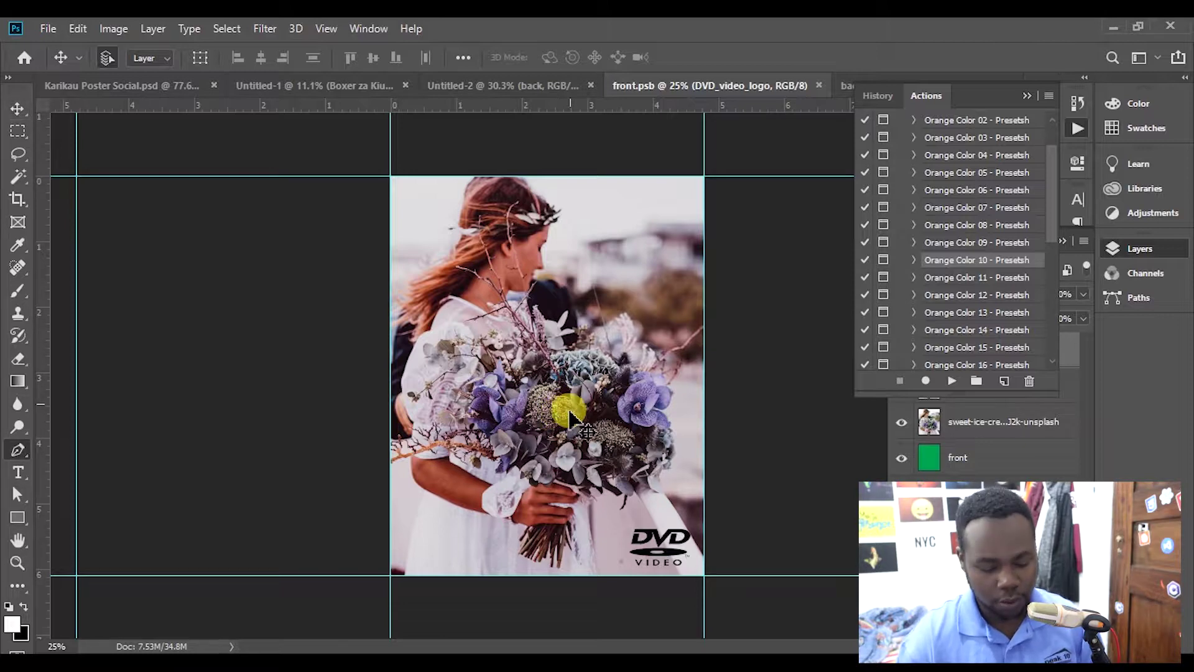
On a new layer in front.psb, outline a slanted-top four-corner shape over the photo's lower-left edge with the Pen tool and convert it to a selection.
{"action": "key", "text": "p"}
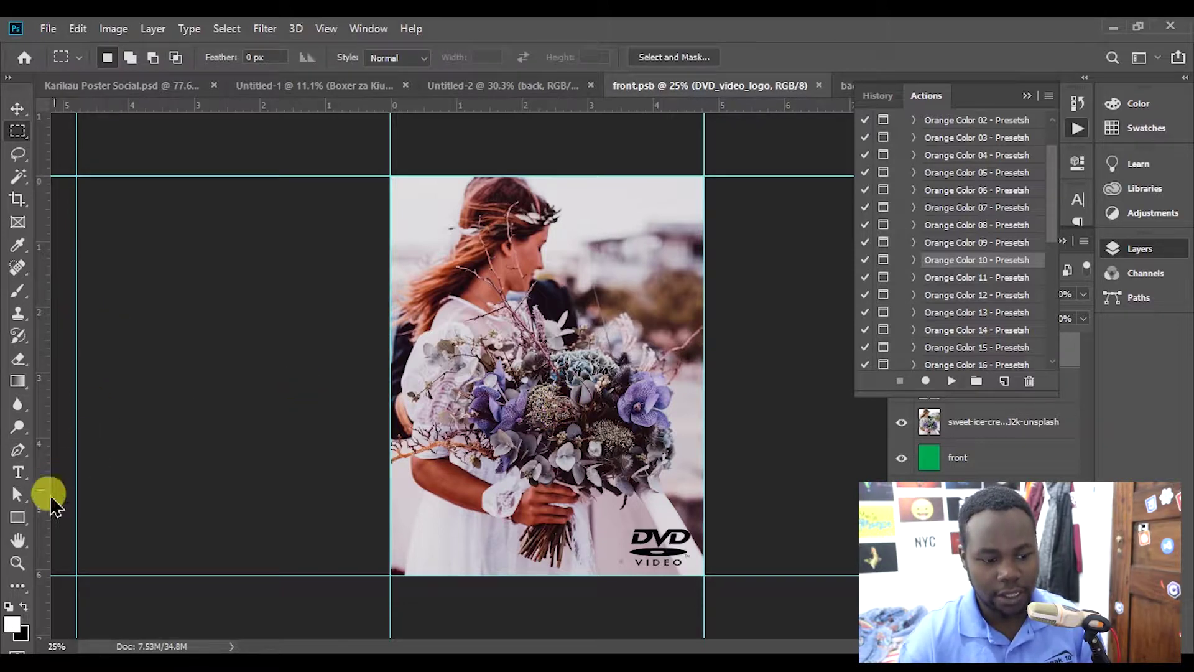
{"action": "left_click", "coordinate": [19, 524]}
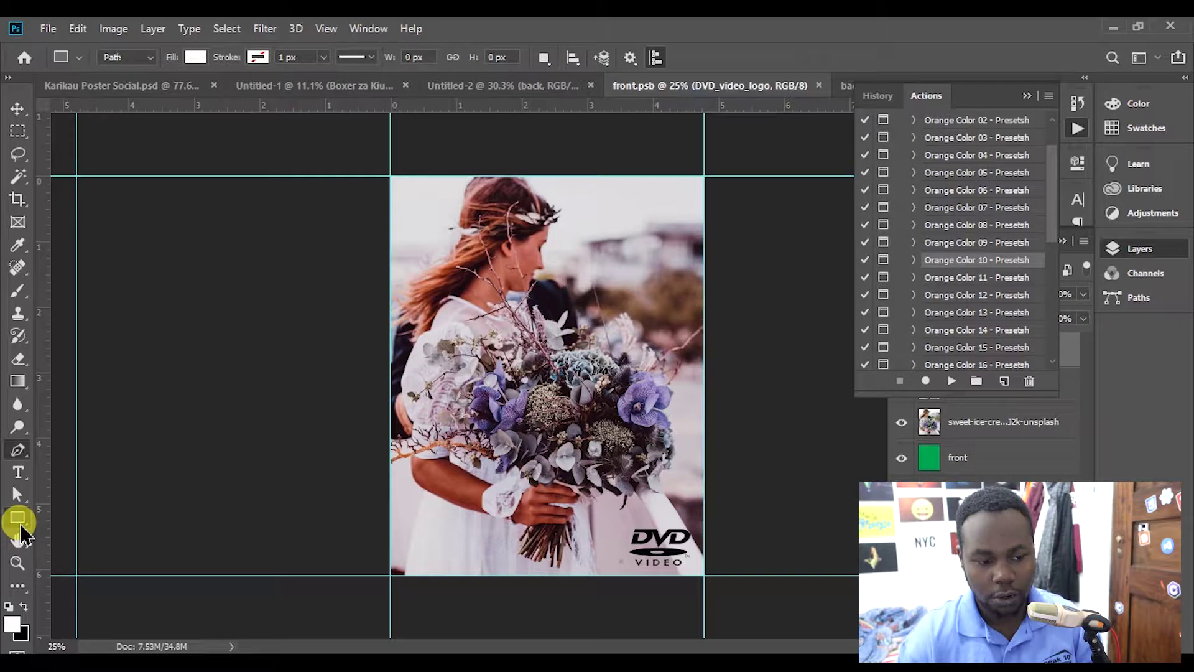
{"action": "key", "text": "p"}
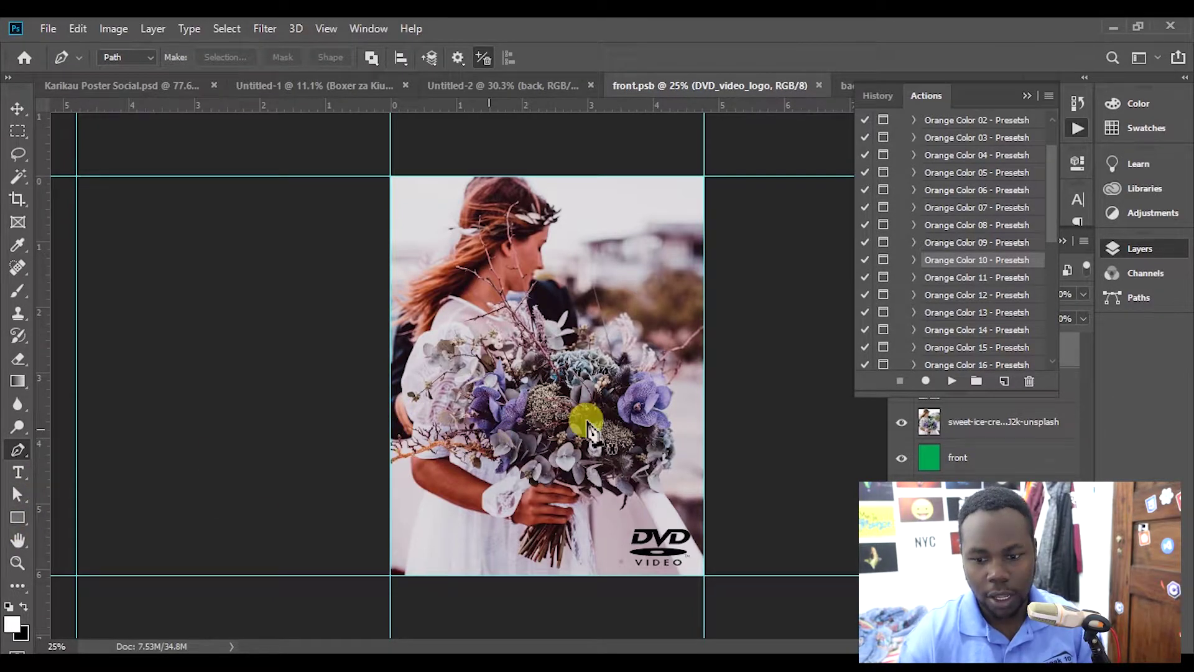
{"action": "left_click", "coordinate": [1039, 628]}
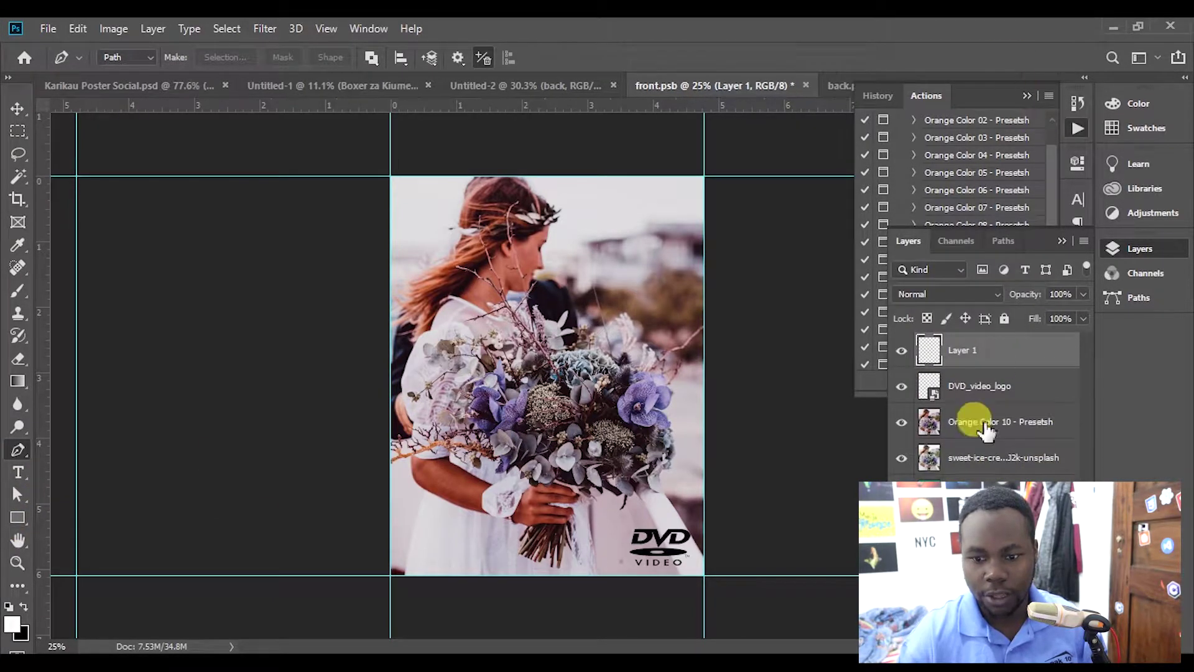
{"action": "left_click", "coordinate": [354, 462]}
{"action": "left_click", "coordinate": [452, 328]}
{"action": "left_click", "coordinate": [309, 595]}
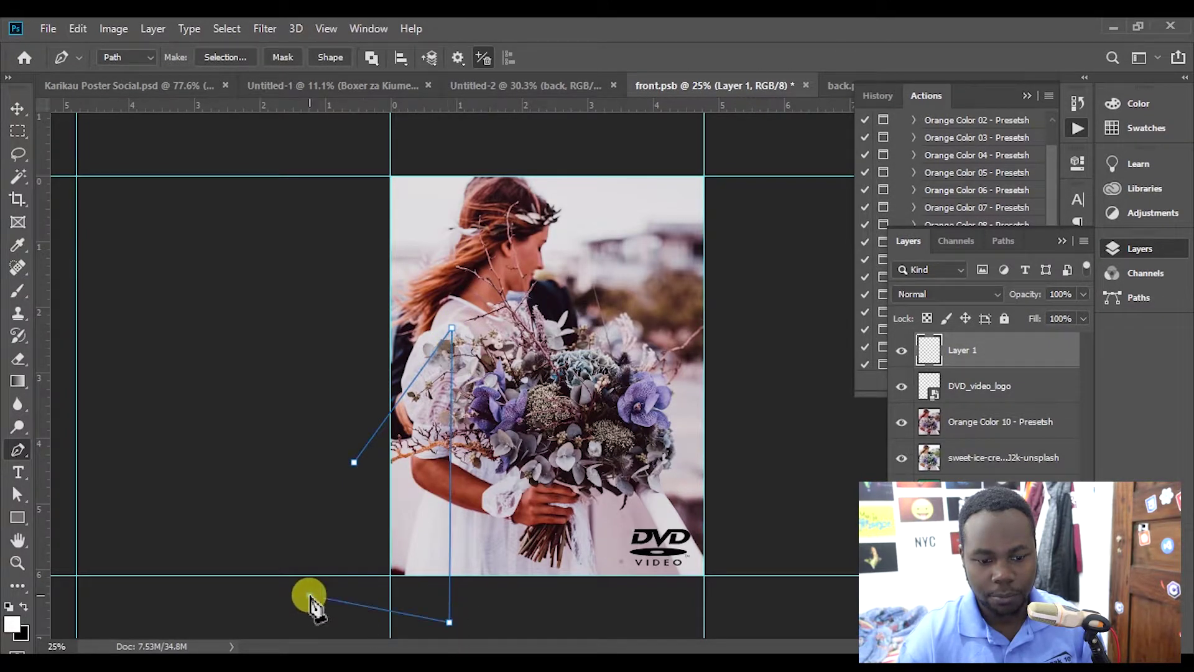
{"action": "left_click", "coordinate": [354, 462]}
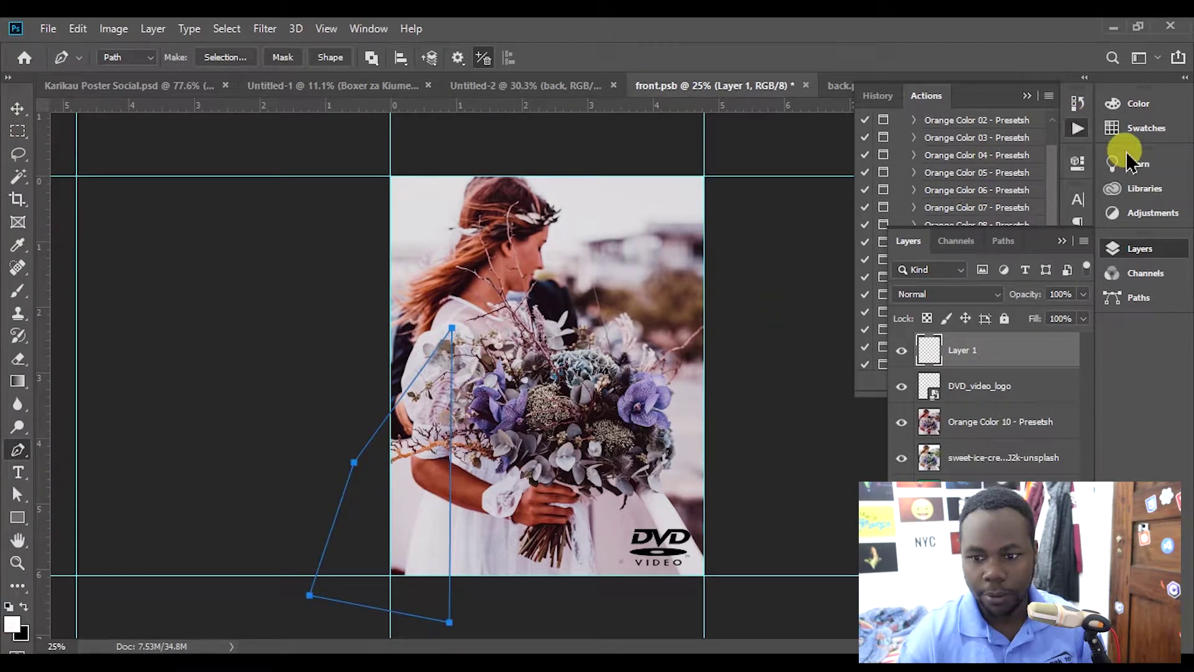
{"action": "key", "text": "ctrl+Return"}
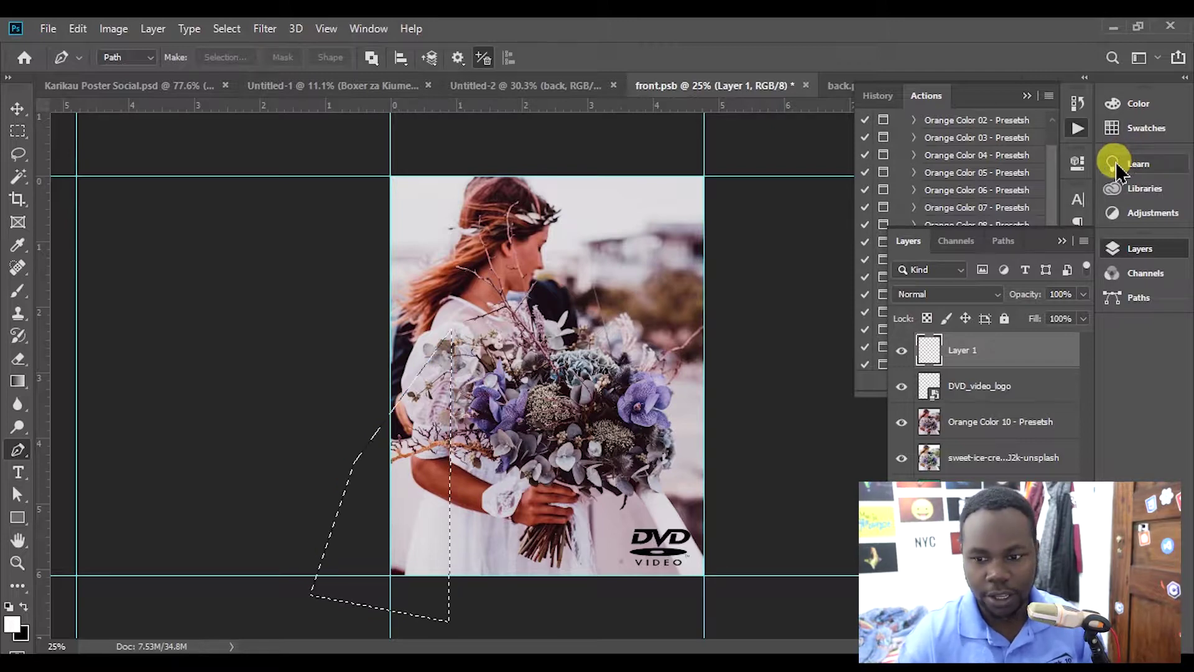
Fill the selected shape with magenta from the swatches and deselect it.
{"action": "left_click", "coordinate": [1120, 103]}
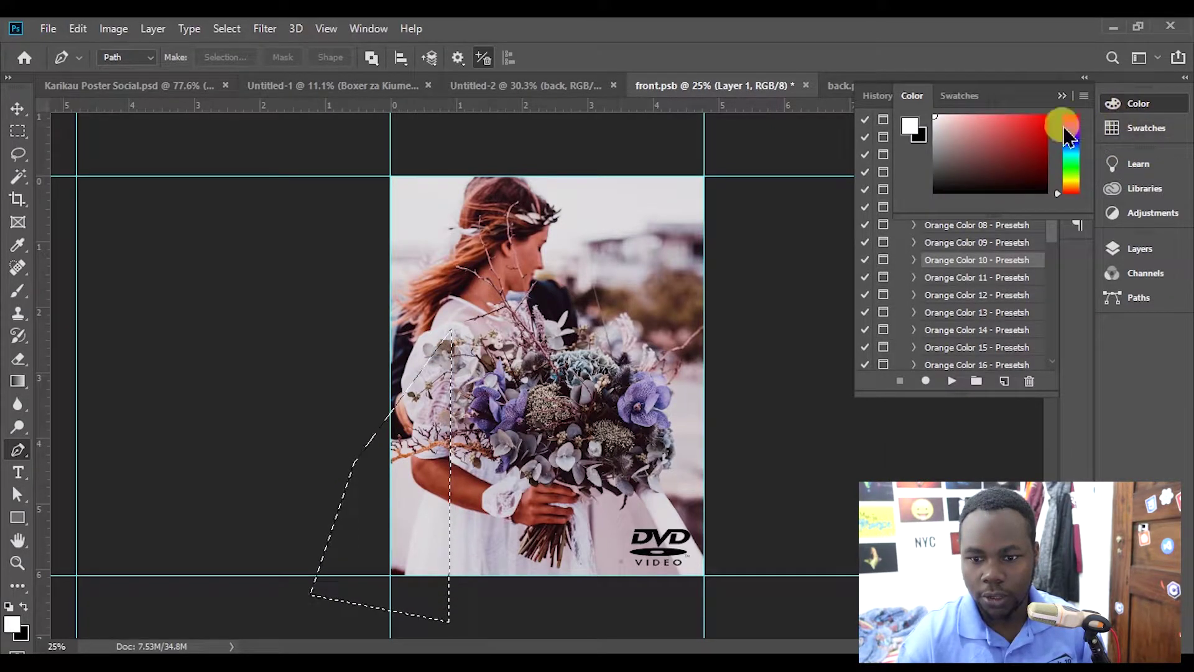
{"action": "left_click", "coordinate": [961, 95]}
{"action": "left_click", "coordinate": [979, 150]}
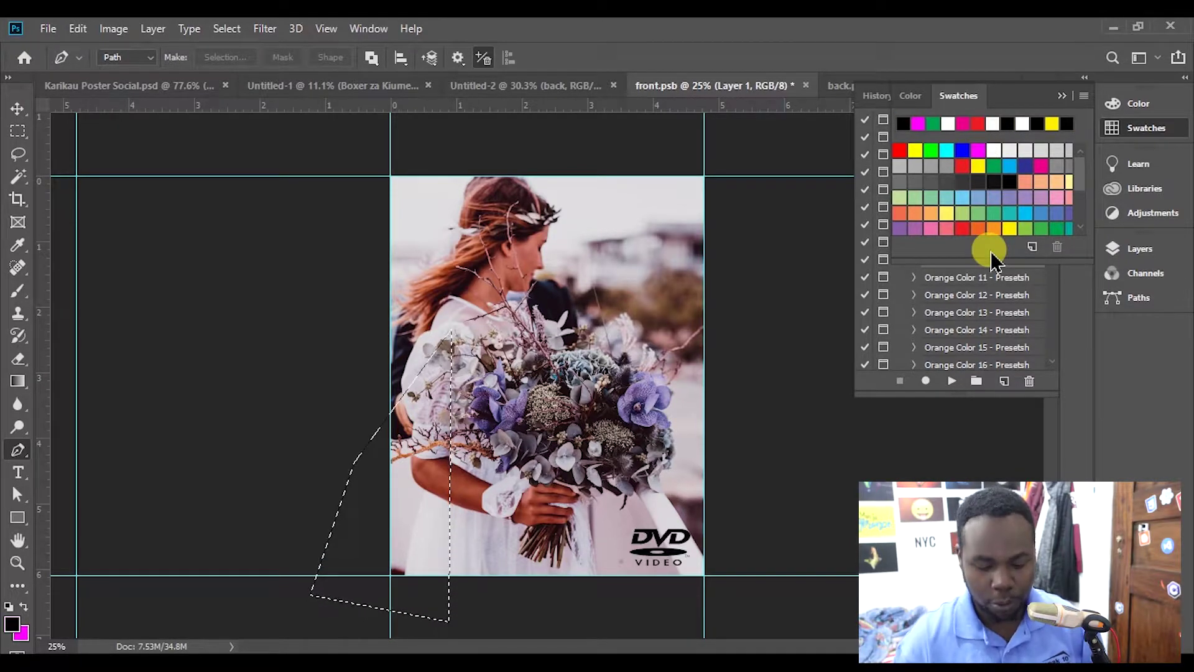
{"action": "key", "text": "ctrl+BackSpace"}
{"action": "key", "text": "ctrl+d"}
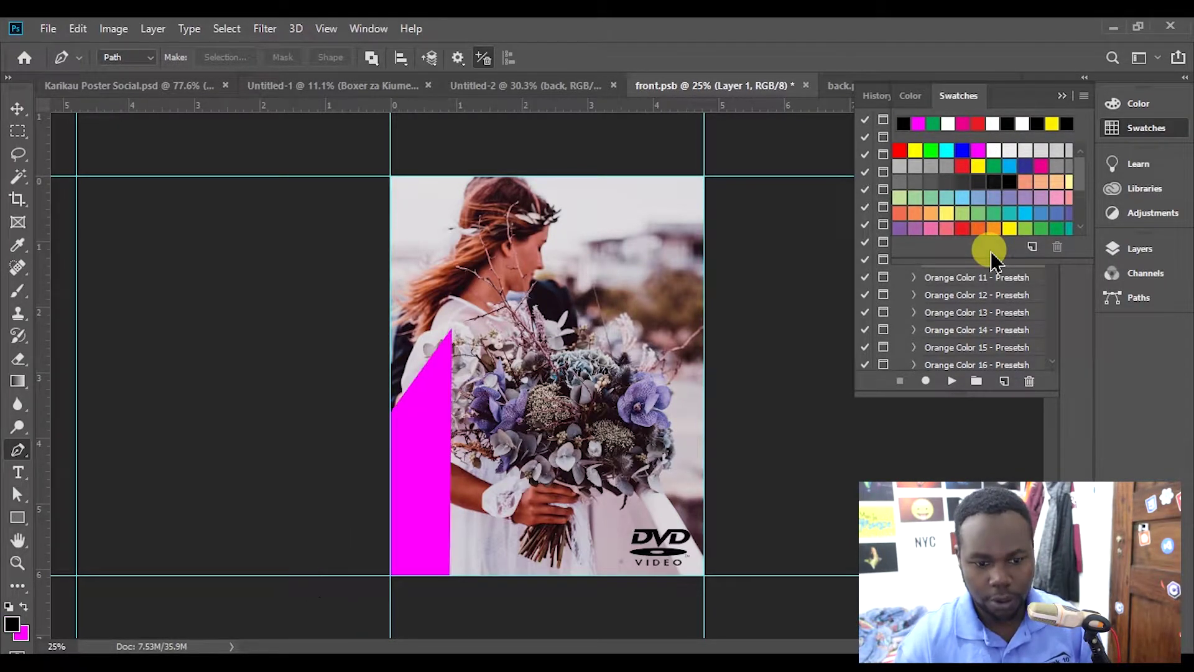
Duplicate the magenta shape, rotate the copy 180 degrees and place it in the photo's upper-right corner.
{"action": "key", "text": "v"}
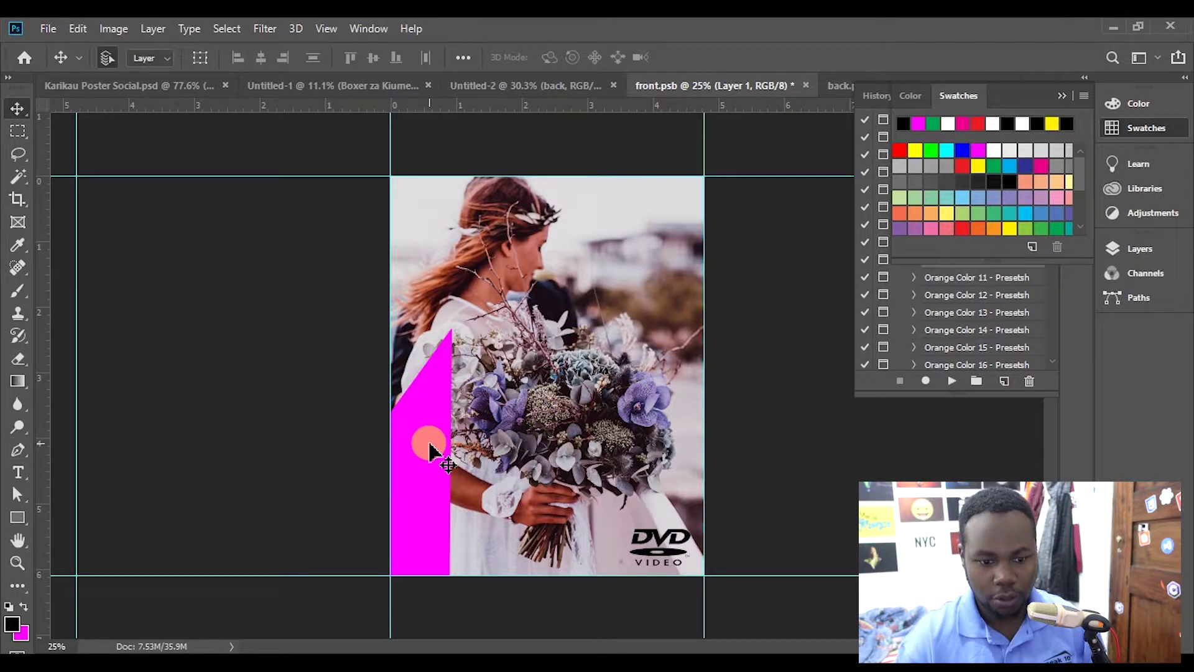
{"action": "left_click_drag", "start_coordinate": [427, 488], "coordinate": [583, 365]}
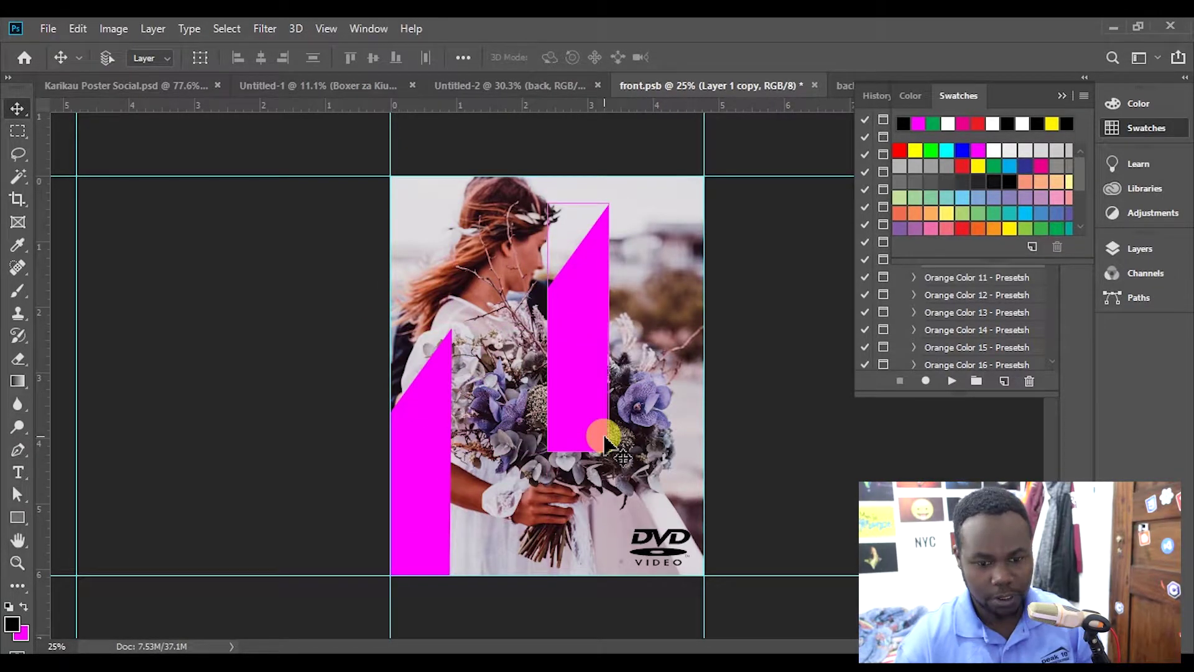
{"action": "key", "text": "ctrl+t"}
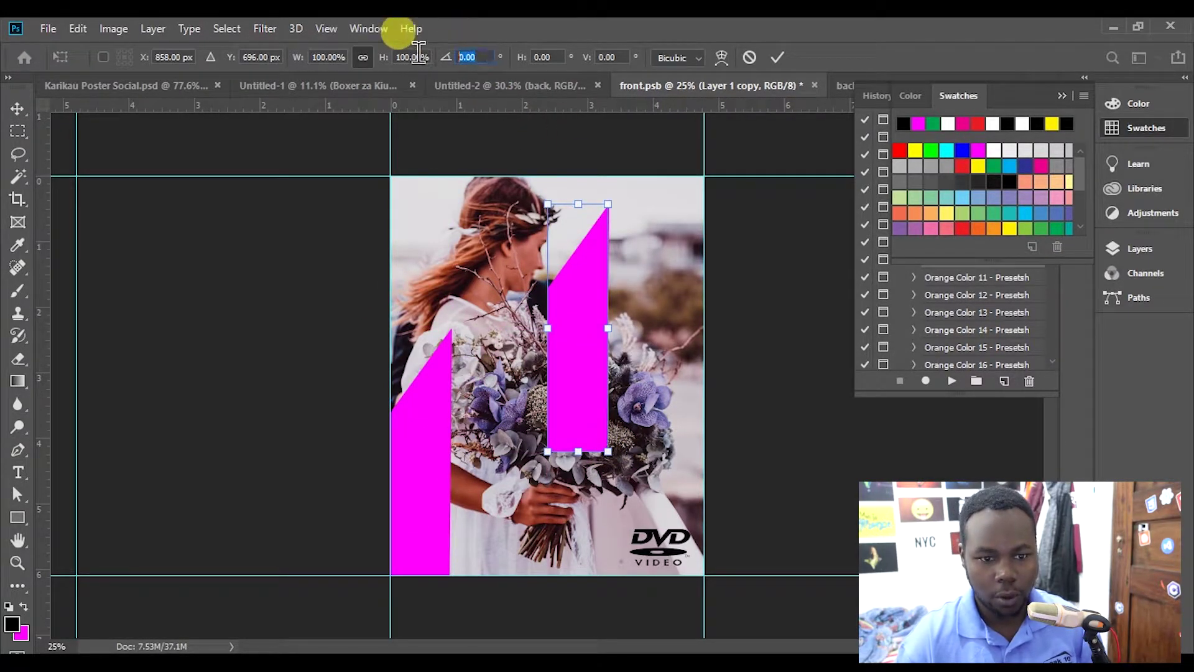
{"action": "type", "text": "180"}
{"action": "key", "text": "Return"}
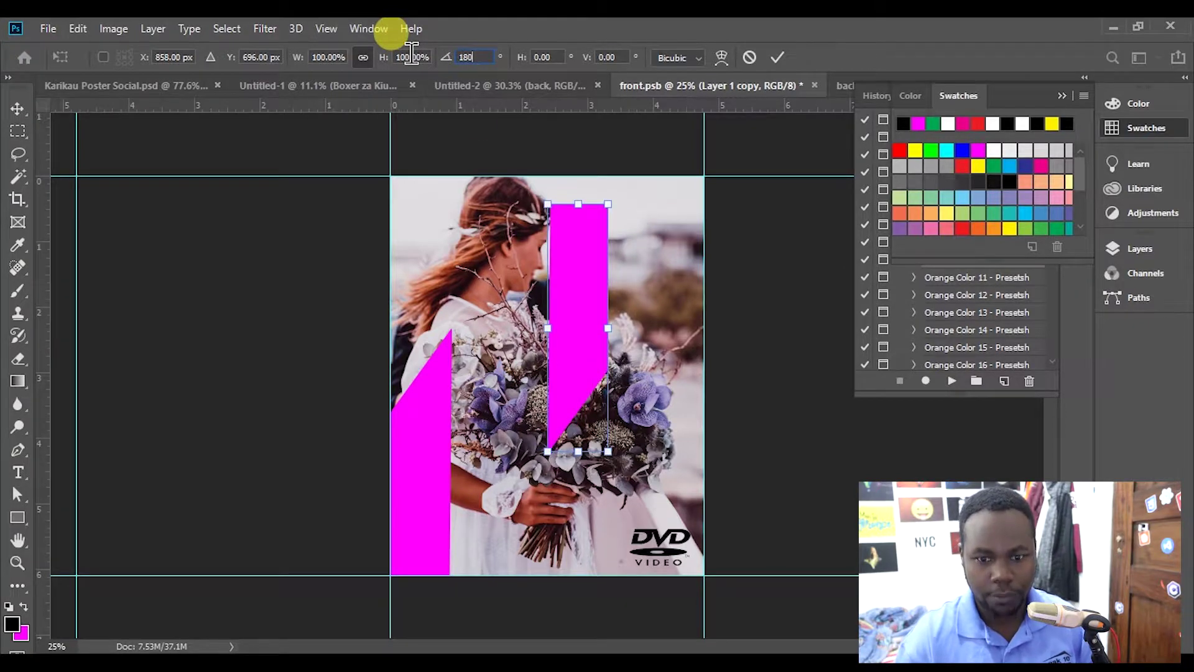
{"action": "left_click", "coordinate": [777, 58]}
{"action": "left_click_drag", "start_coordinate": [589, 328], "coordinate": [682, 177]}
Nudge the lower-left magenta shape down slightly and lower both shapes' opacity, with the upper-right copy at 75%.
{"action": "left_click_drag", "start_coordinate": [444, 393], "coordinate": [444, 405]}
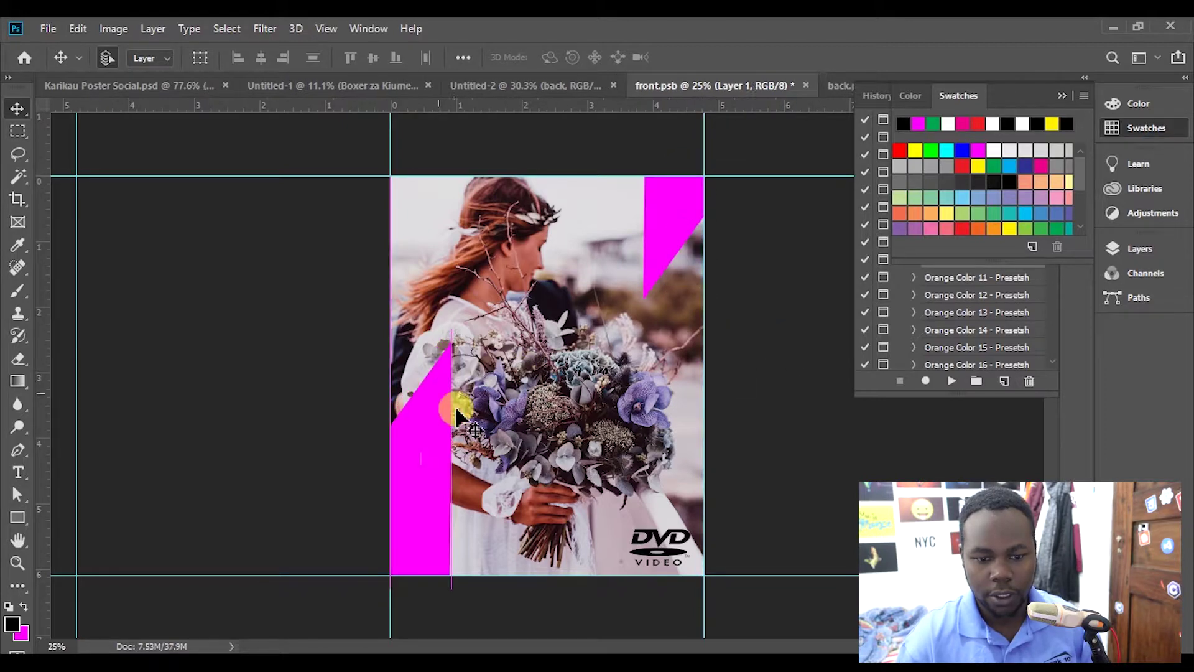
{"action": "left_click", "coordinate": [1119, 248]}
{"action": "mouse_move", "coordinate": [1023, 299]}
{"action": "left_mouse_down"}
{"action": "mouse_move", "coordinate": [988, 286]}
{"action": "mouse_move", "coordinate": [1007, 297]}
{"action": "left_mouse_up"}
{"action": "left_click", "coordinate": [671, 240]}
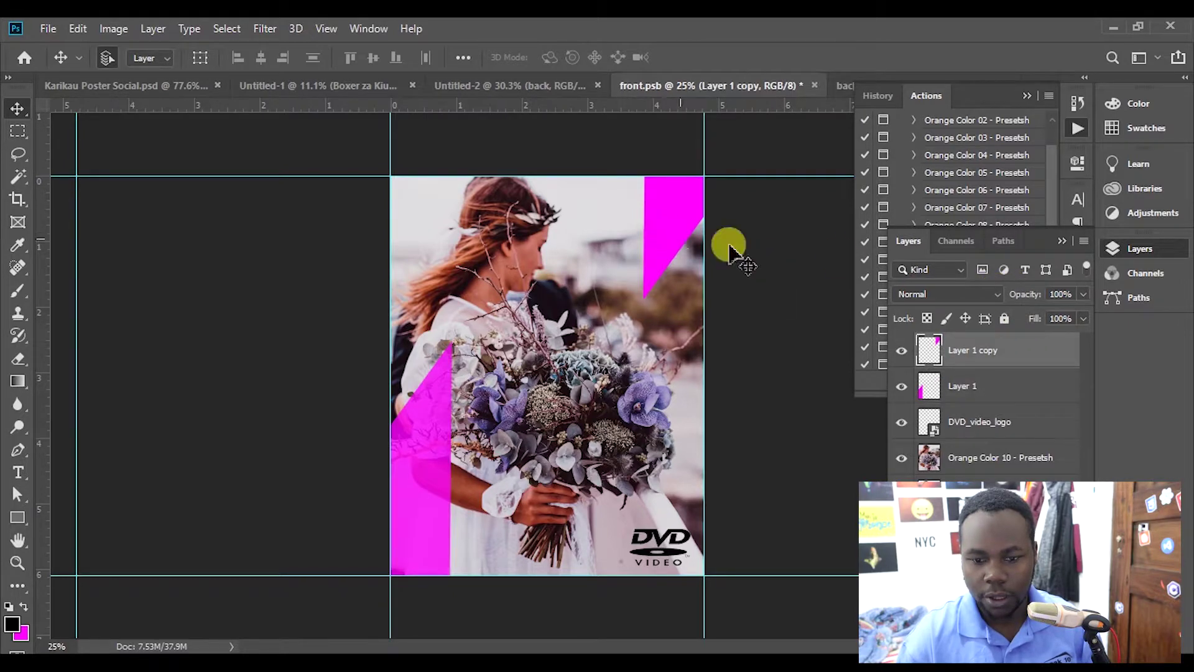
{"action": "left_click_drag", "start_coordinate": [1040, 295], "coordinate": [1013, 298]}
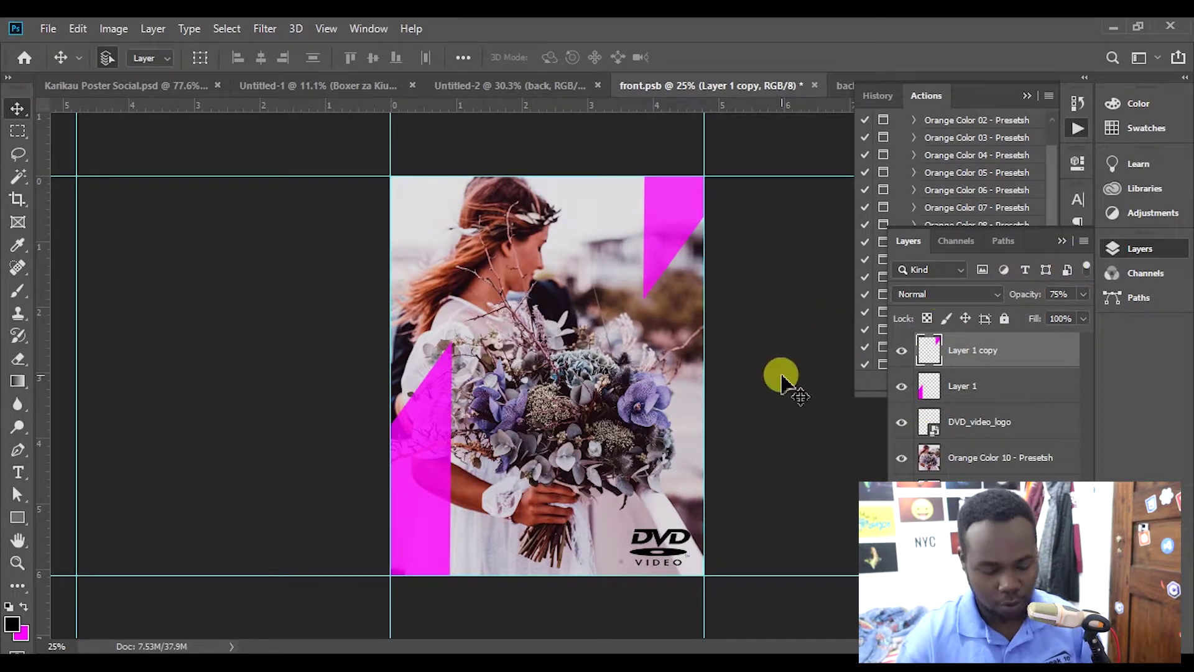
Restore the upper-right shape to 100% opacity, select it with the Magic Wand and fill it with yellow.
{"action": "key", "text": "w"}
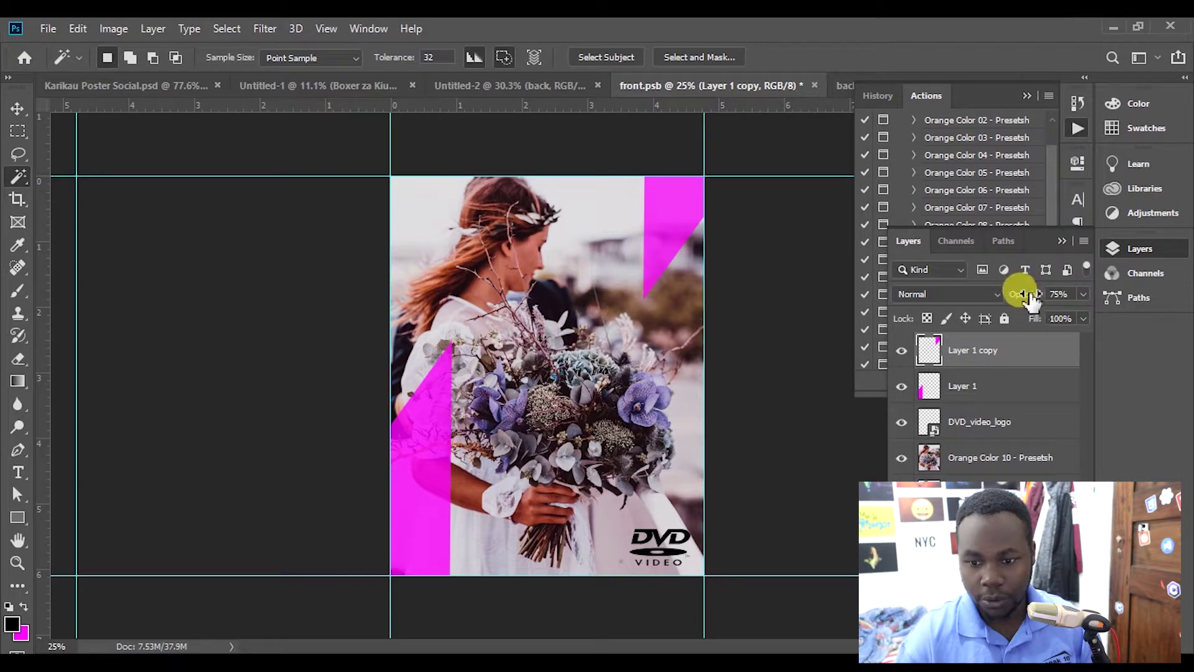
{"action": "left_click_drag", "start_coordinate": [1027, 293], "coordinate": [1141, 292]}
{"action": "left_click", "coordinate": [661, 225]}
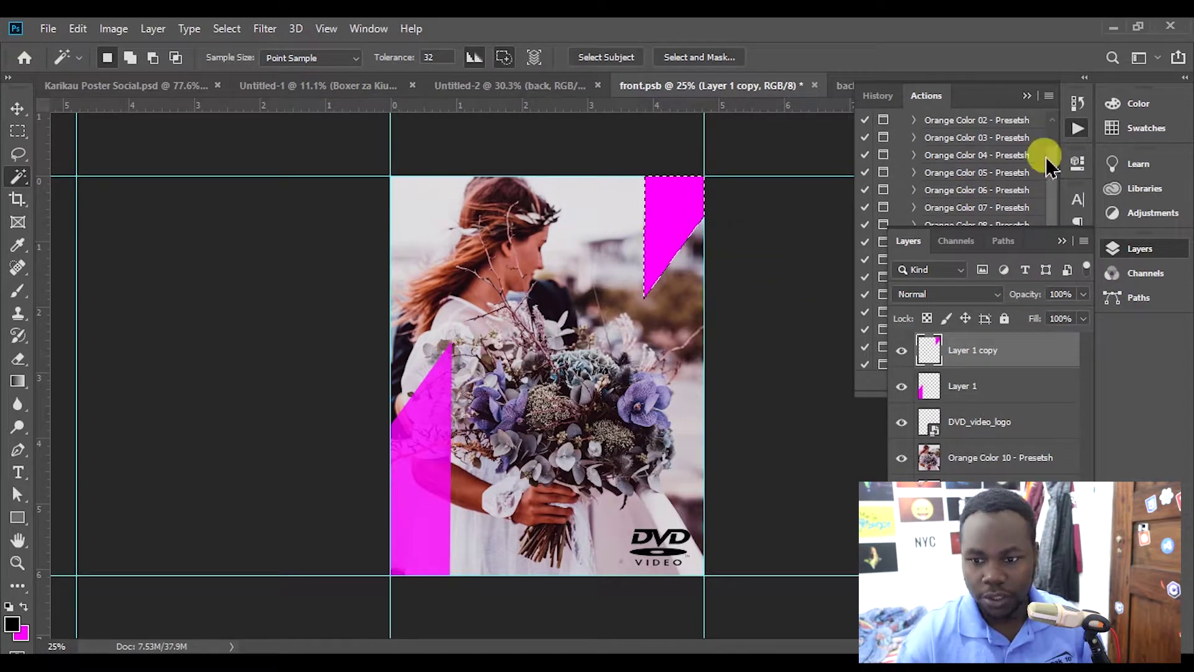
{"action": "left_click", "coordinate": [1114, 104]}
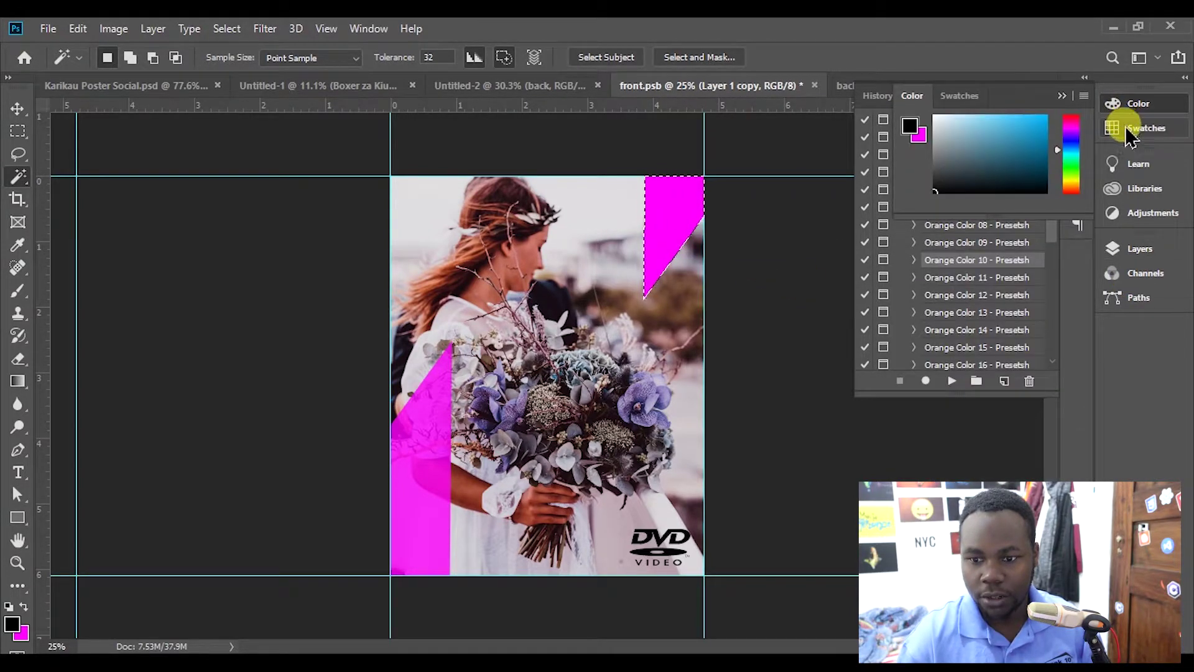
{"action": "left_click", "coordinate": [958, 96]}
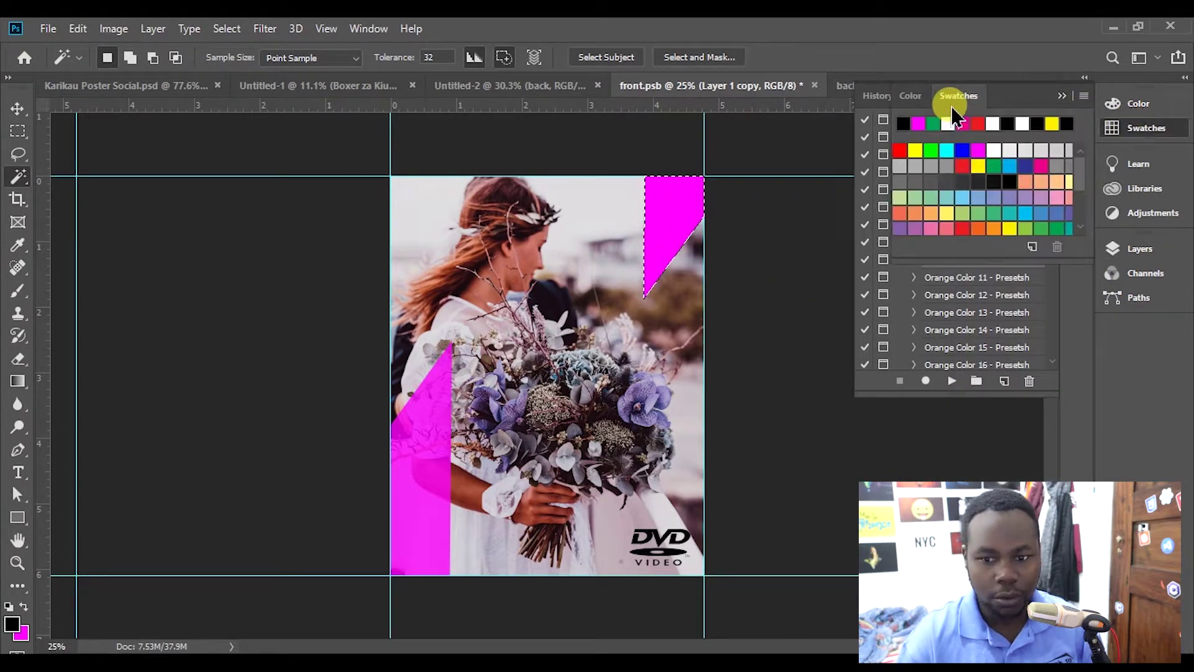
{"action": "left_click", "coordinate": [979, 163]}
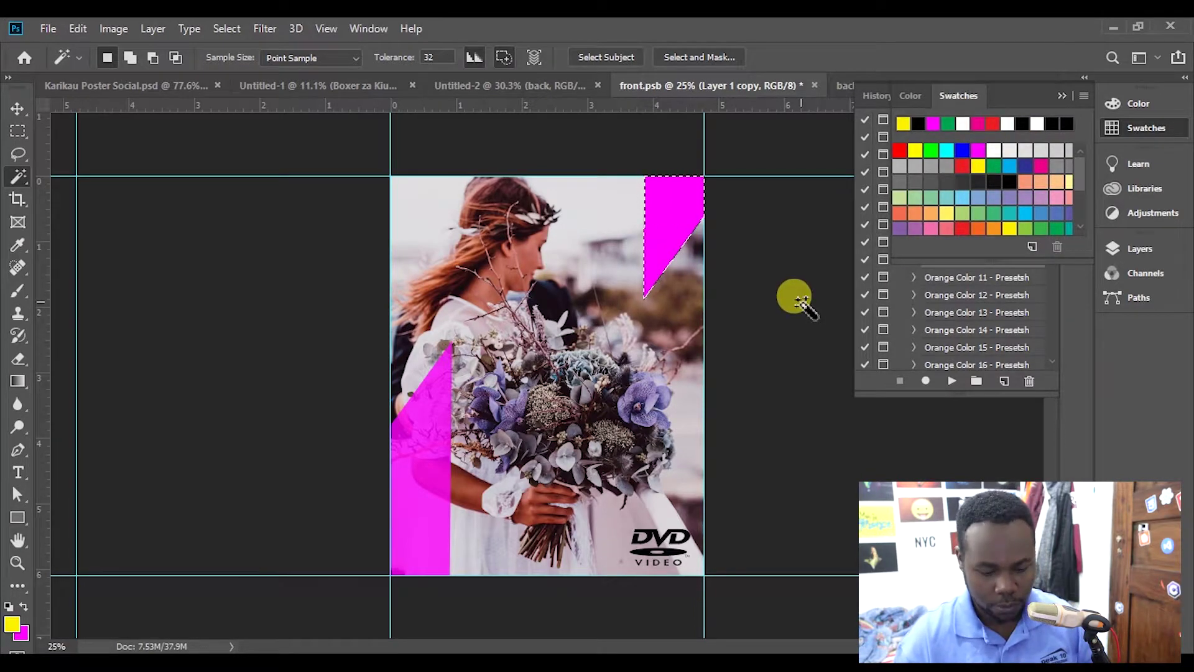
{"action": "key", "text": "x"}
{"action": "key", "text": "ctrl+BackSpace"}
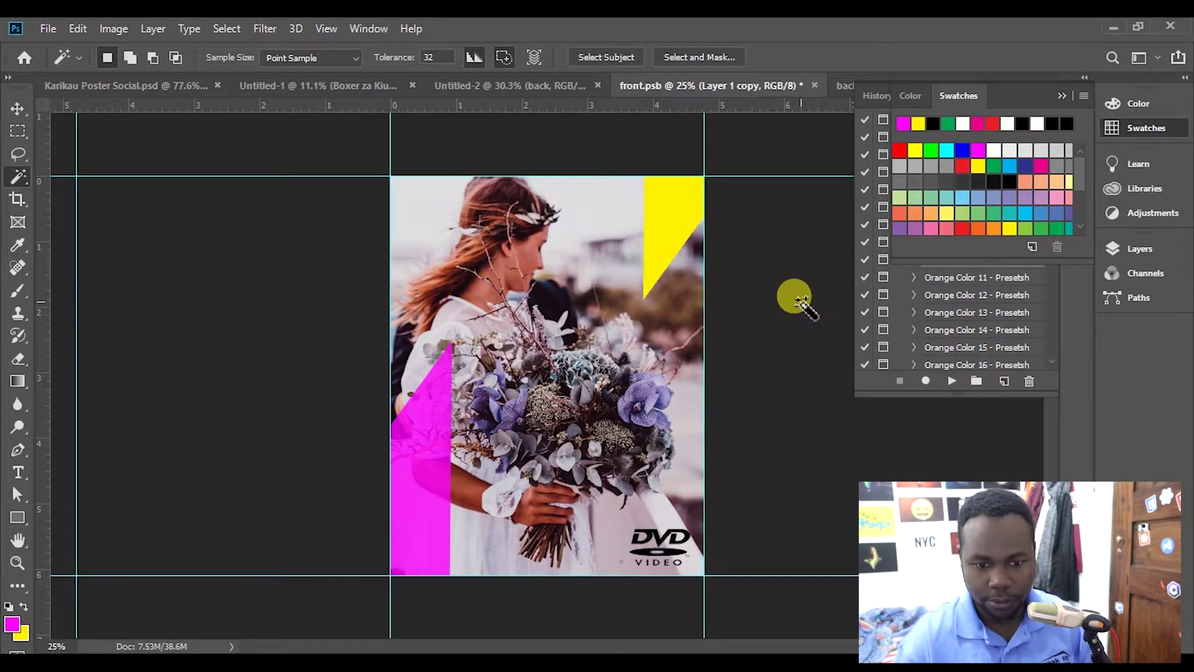
Set the yellow shape's opacity to 68%, deselect the layer and save front.psb.
{"action": "key", "text": "v"}
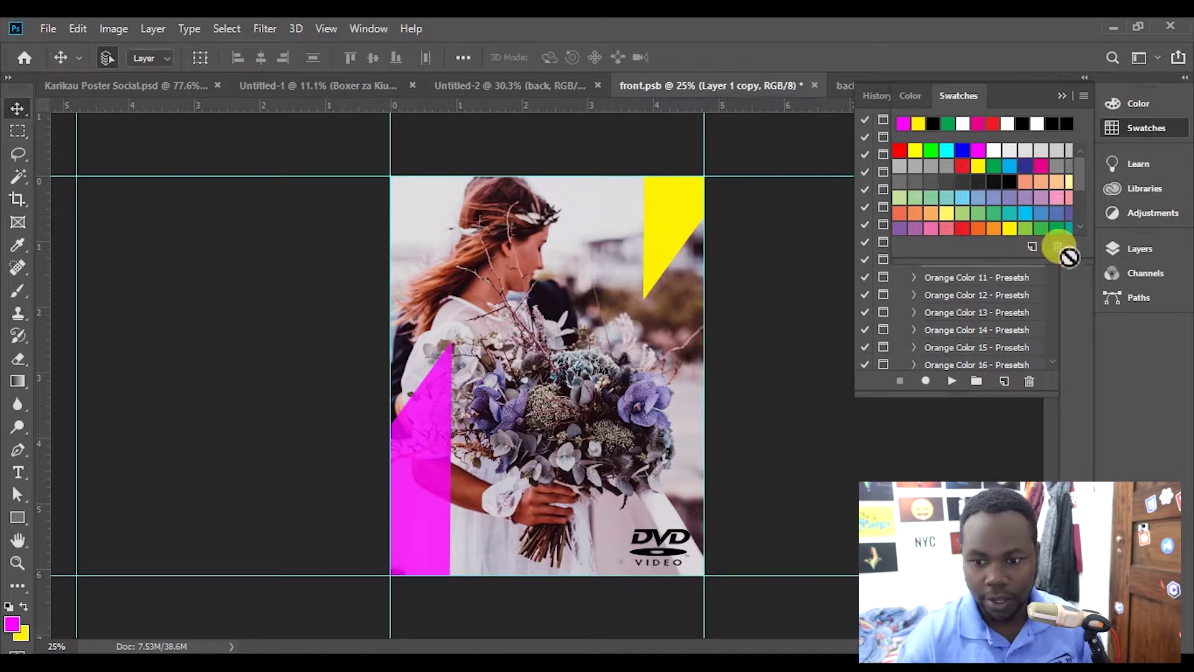
{"action": "left_click", "coordinate": [1112, 248]}
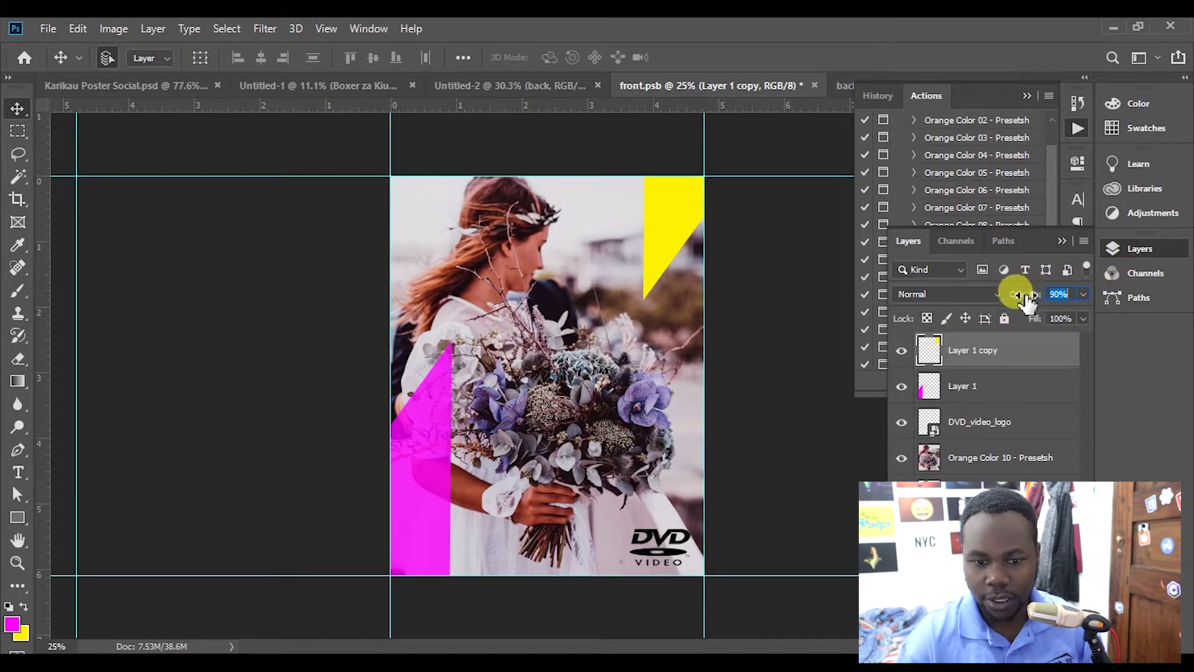
{"action": "left_click_drag", "start_coordinate": [1014, 298], "coordinate": [996, 301]}
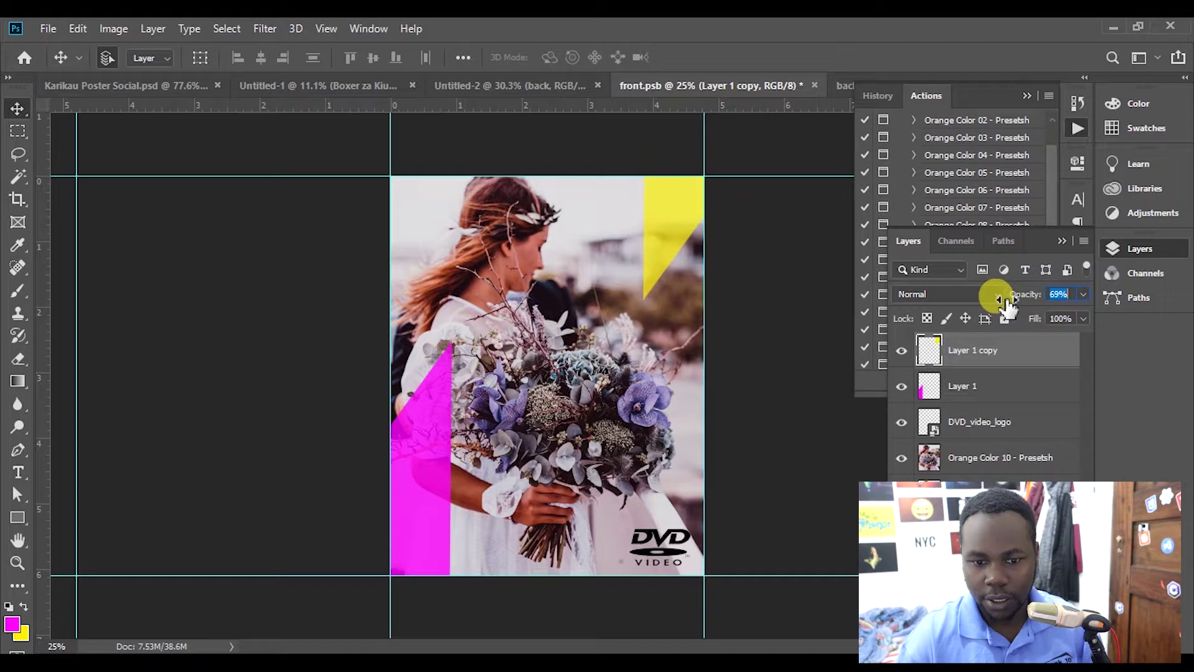
{"action": "left_click_drag", "start_coordinate": [996, 296], "coordinate": [995, 296]}
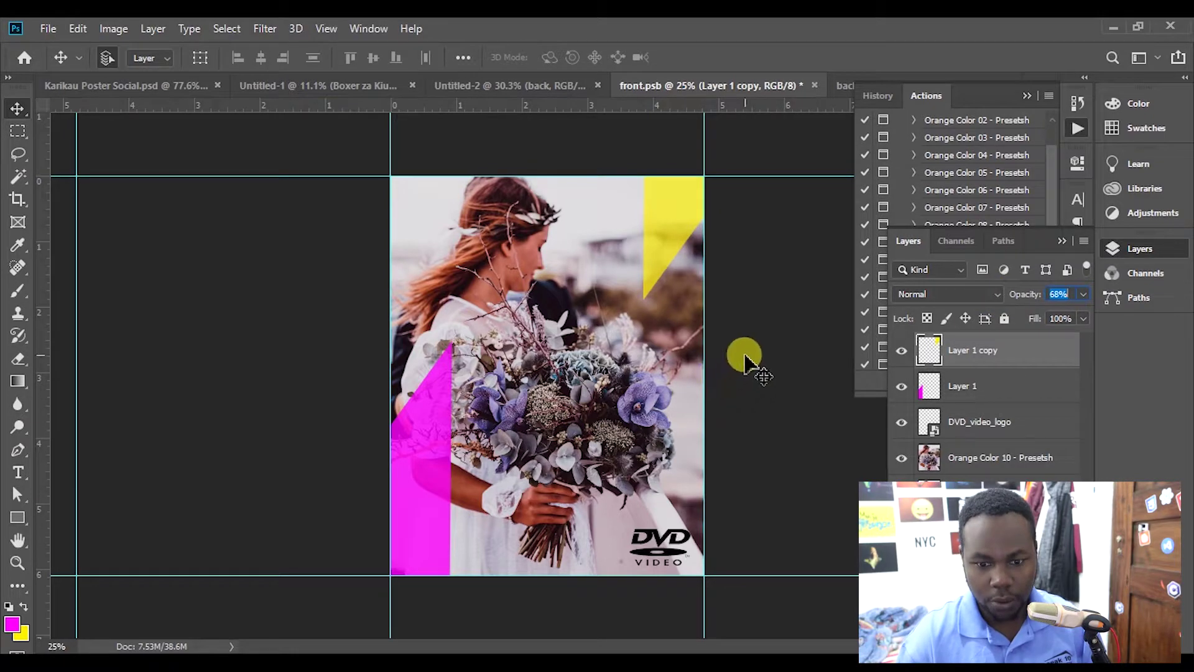
{"action": "left_click", "coordinate": [746, 360]}
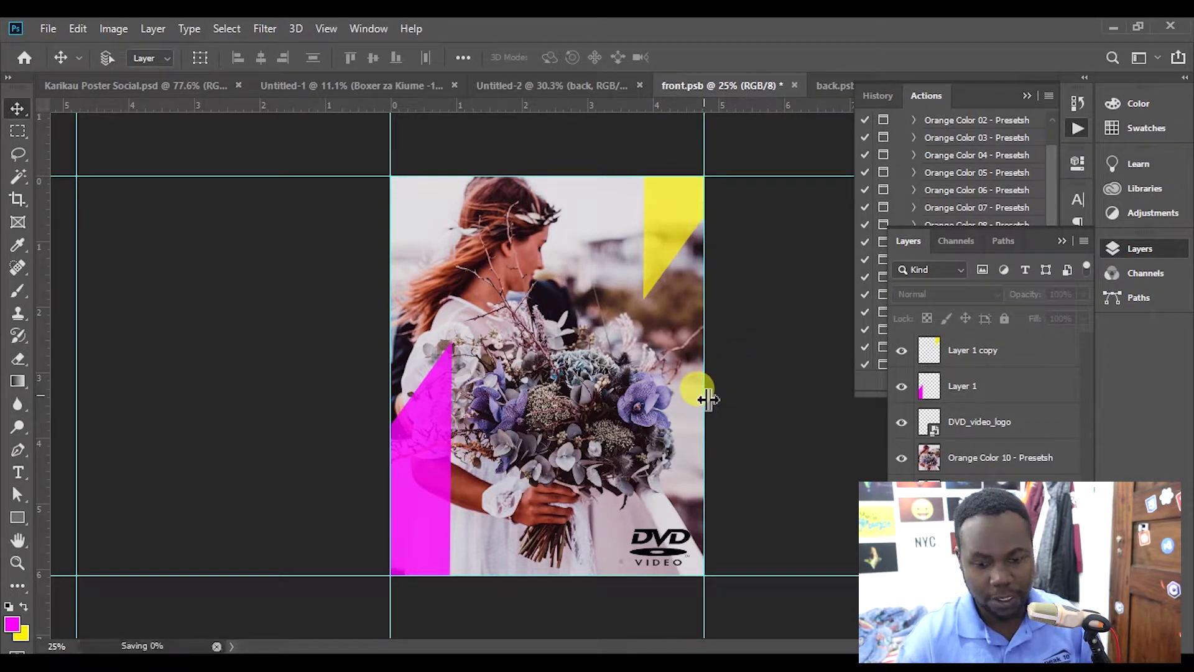
Switch to back.psb and draw a wide magenta rectangle across the lower part of the flower-aisle photo.
{"action": "left_click", "coordinate": [830, 87]}
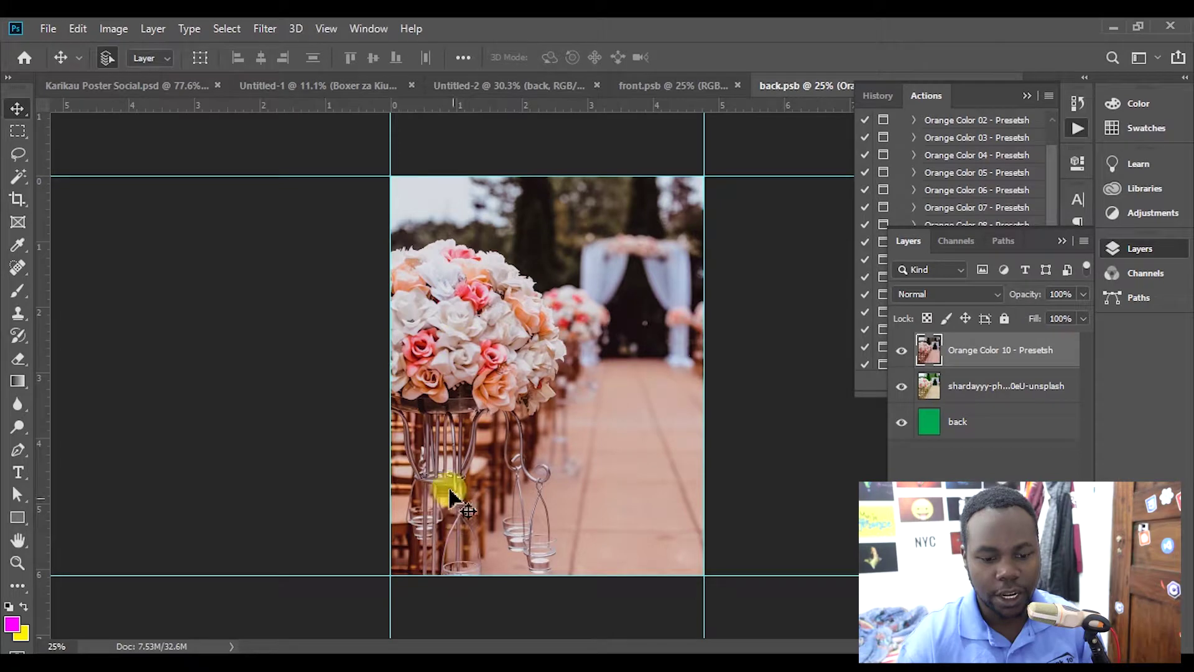
{"action": "left_click", "coordinate": [17, 518]}
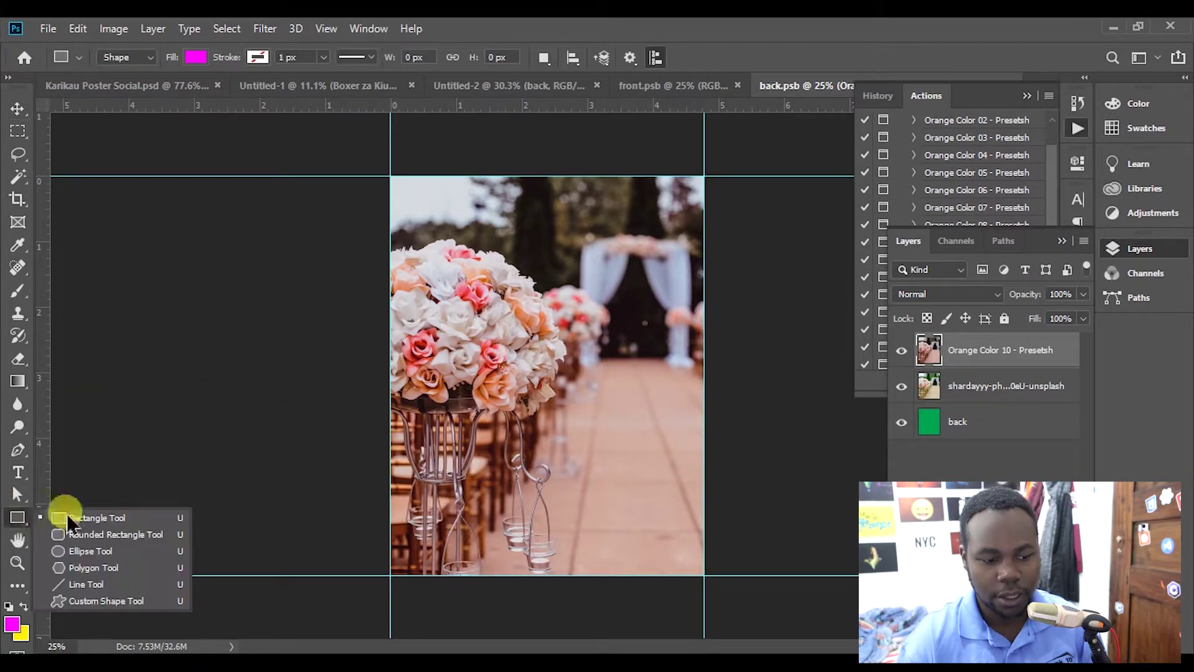
{"action": "left_click", "coordinate": [84, 521]}
{"action": "left_click_drag", "start_coordinate": [419, 488], "coordinate": [640, 529]}
{"action": "key", "text": "v"}
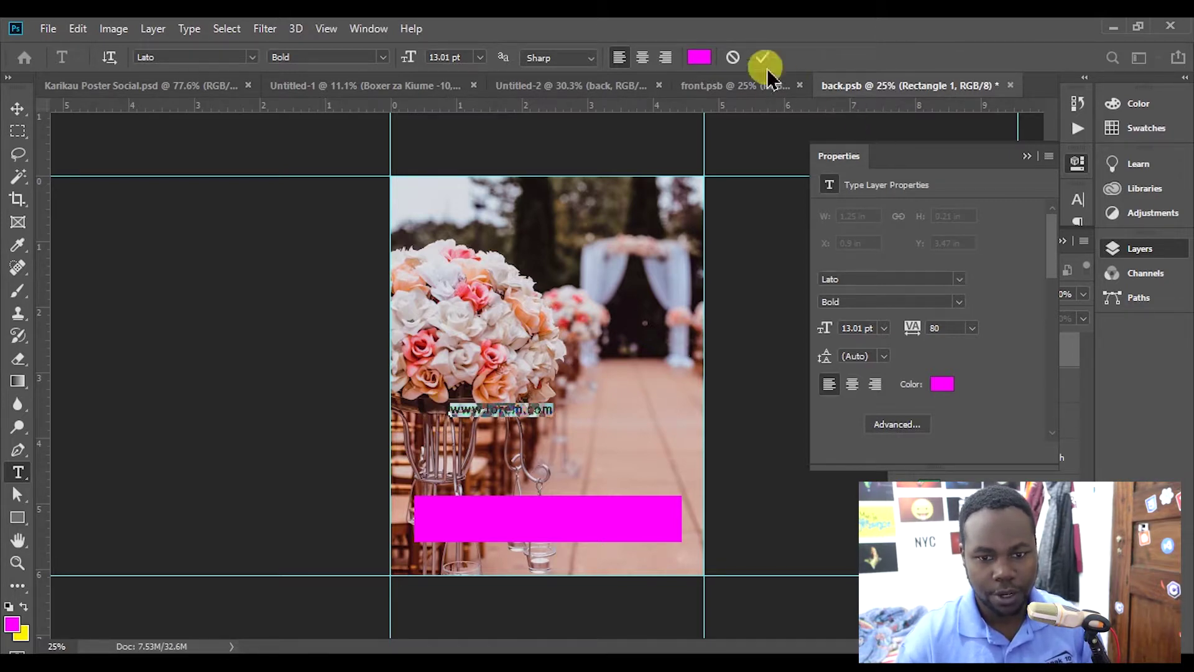
{"action": "left_click", "coordinate": [701, 58]}
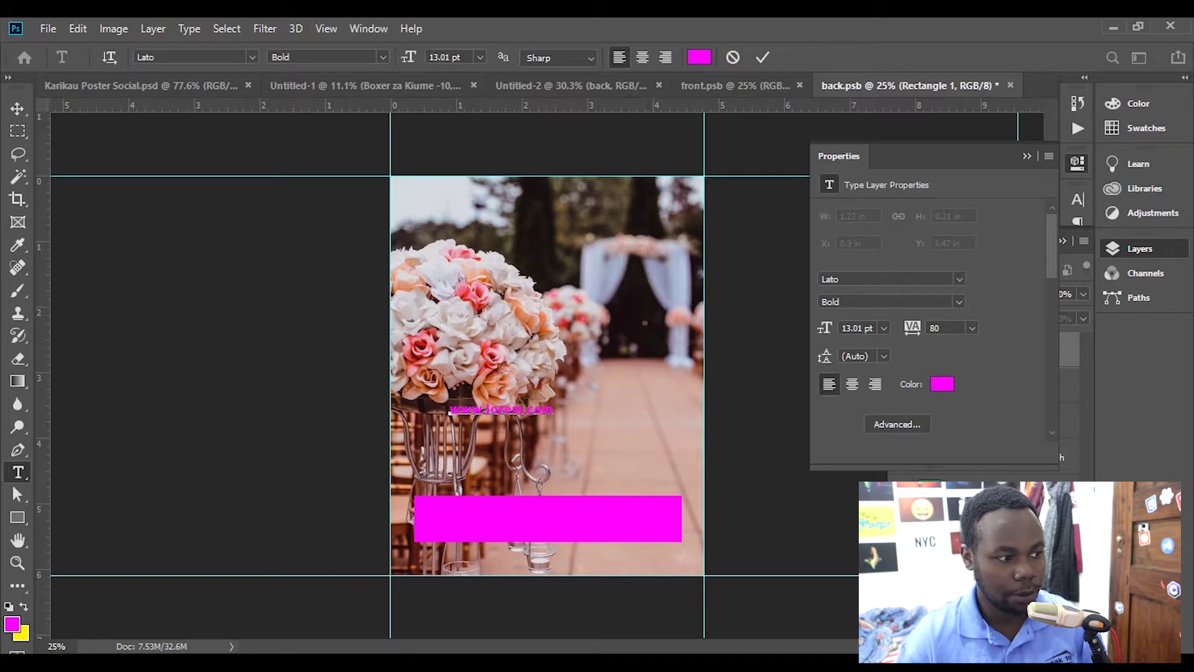
{"action": "left_click_drag", "start_coordinate": [592, 426], "coordinate": [622, 541]}
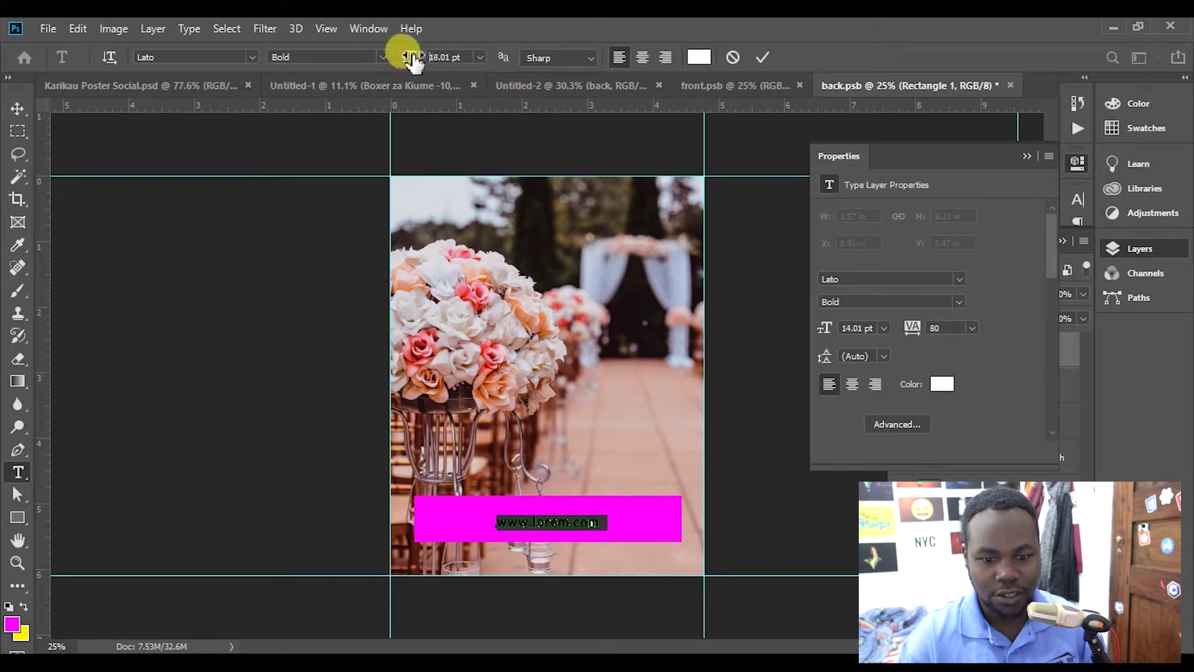
{"action": "left_click_drag", "start_coordinate": [407, 54], "coordinate": [413, 54]}
{"action": "left_click_drag", "start_coordinate": [642, 480], "coordinate": [622, 484]}
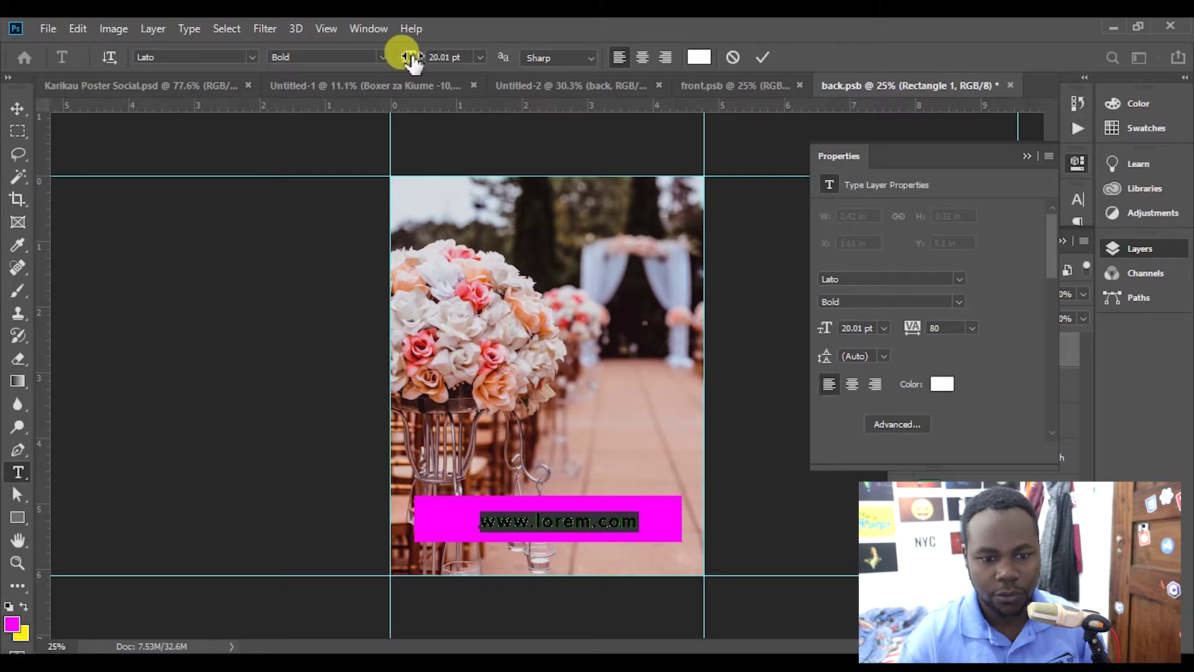
{"action": "left_click_drag", "start_coordinate": [411, 61], "coordinate": [416, 56]}
{"action": "left_click_drag", "start_coordinate": [661, 435], "coordinate": [635, 444]}
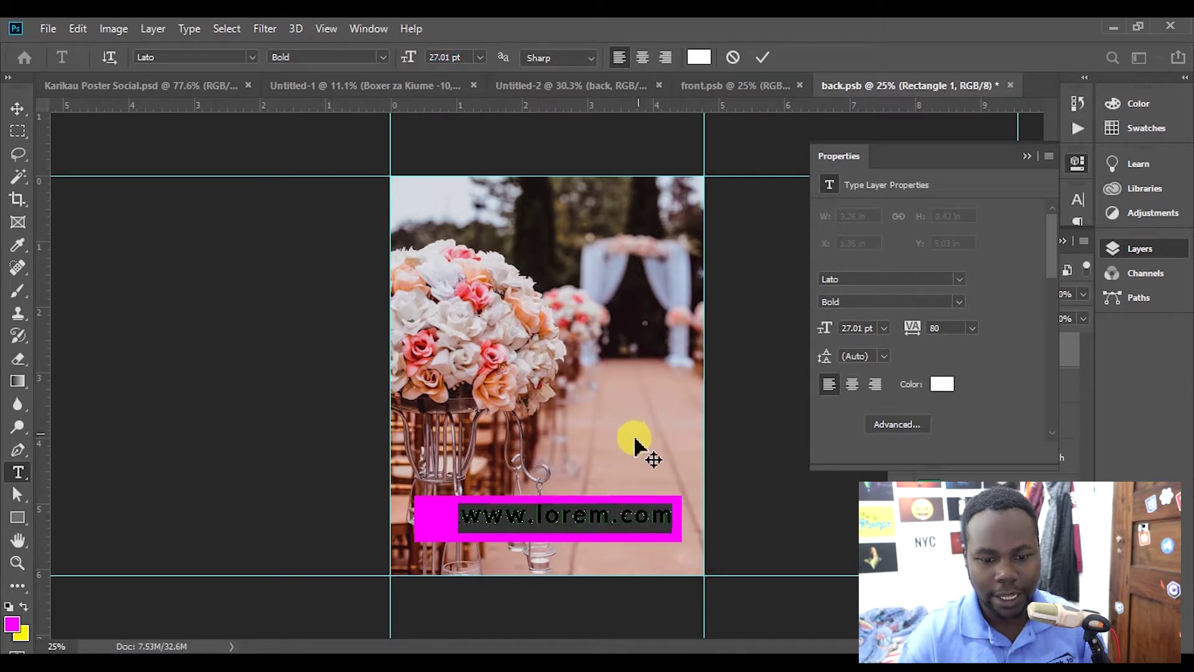
{"action": "left_click", "coordinate": [761, 57]}
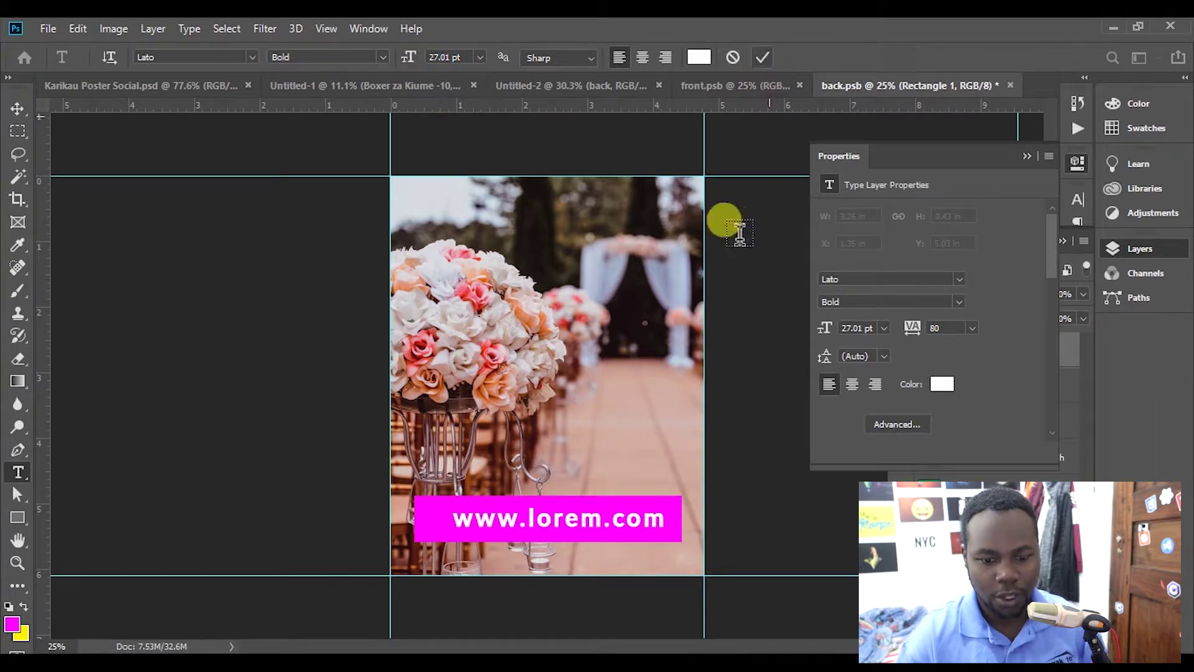
Centre the web address on the magenta rectangle and move both slightly down the photo.
{"action": "key", "text": "v"}
{"action": "left_click_drag", "start_coordinate": [618, 528], "coordinate": [662, 556]}
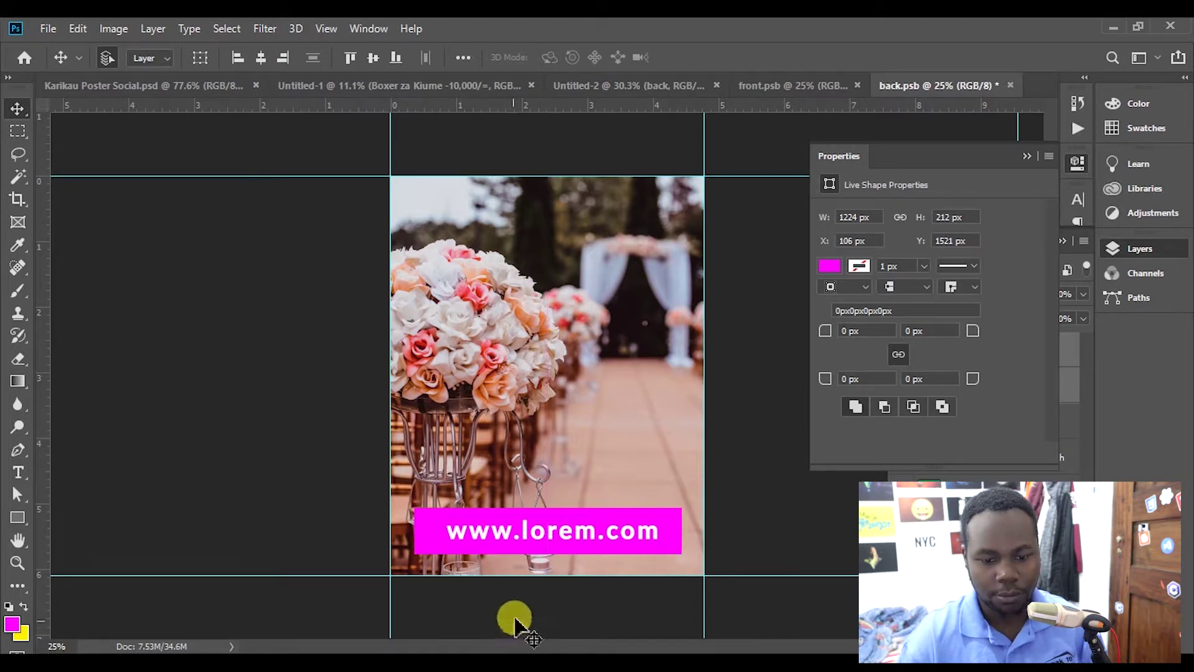
{"action": "left_click", "coordinate": [589, 483]}
Select the magenta rectangle behind the web address and set its opacity to 79%.
{"action": "left_click", "coordinate": [661, 521]}
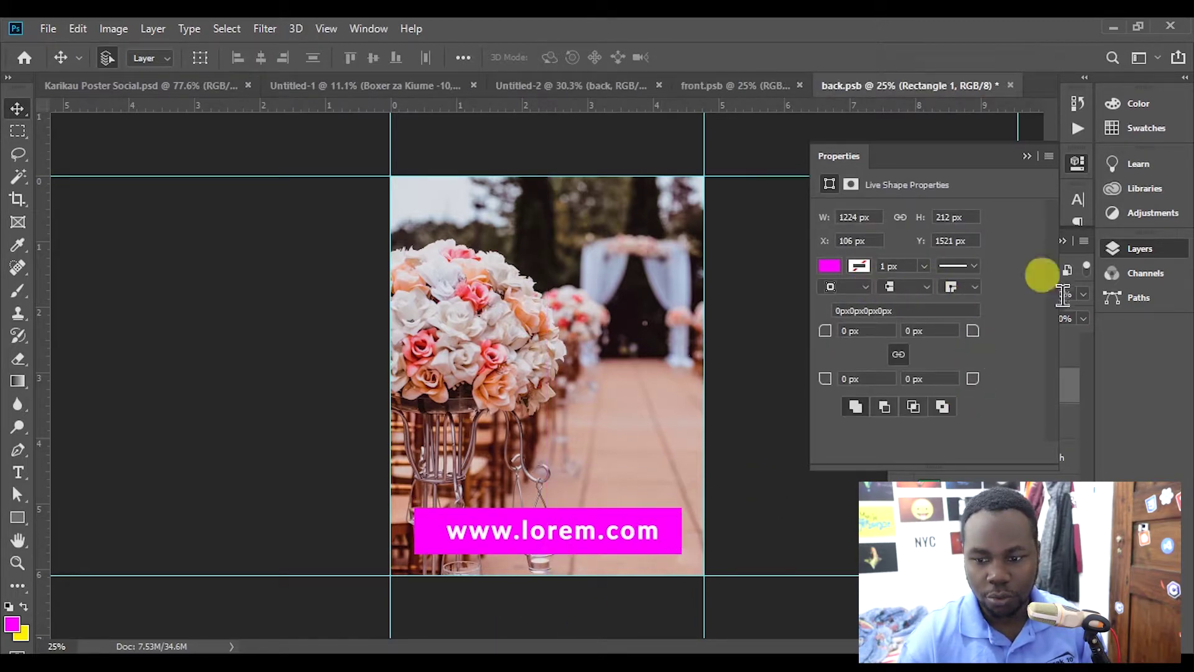
{"action": "left_click", "coordinate": [1026, 156]}
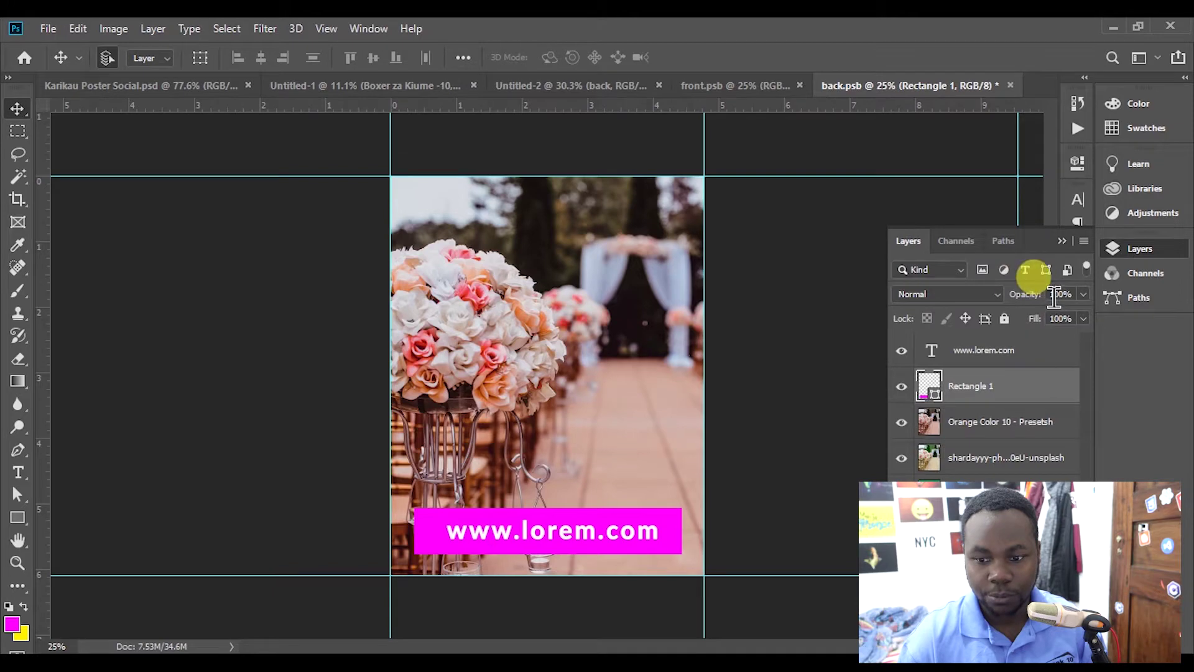
{"action": "left_click_drag", "start_coordinate": [1028, 298], "coordinate": [1007, 300]}
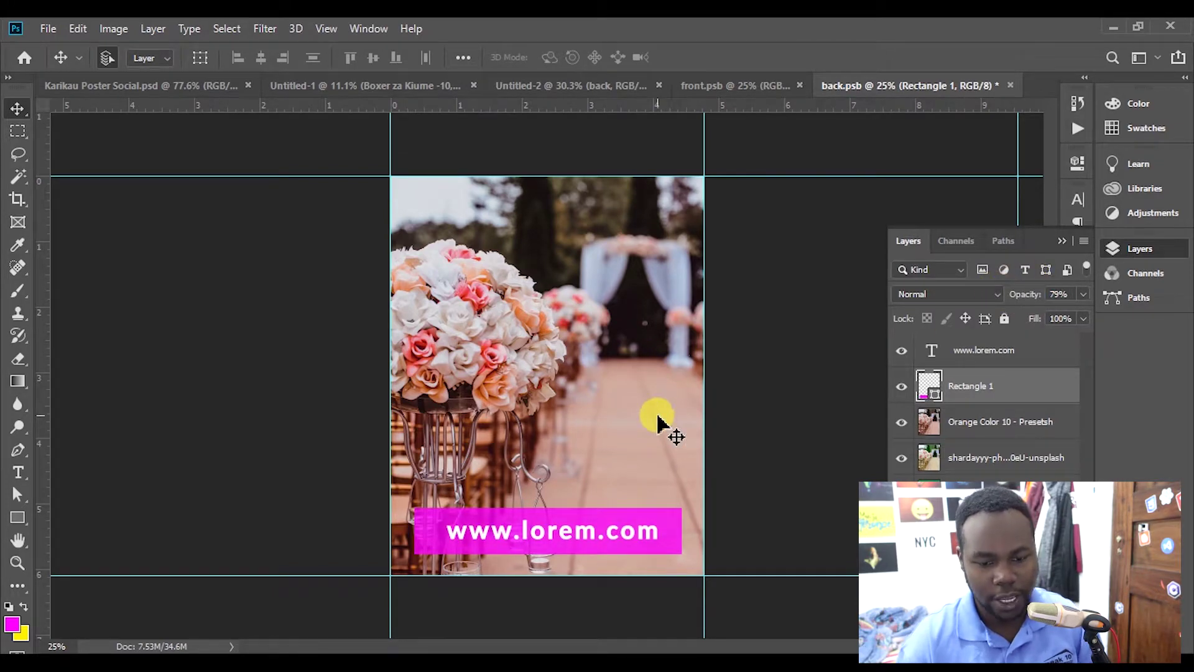
Copy the yellow shape from front.psb into the upper-right corner of the flower-aisle photo in back.psb.
{"action": "left_click", "coordinate": [749, 87]}
{"action": "left_click_drag", "start_coordinate": [672, 234], "coordinate": [673, 194]}
{"action": "left_click", "coordinate": [688, 85]}
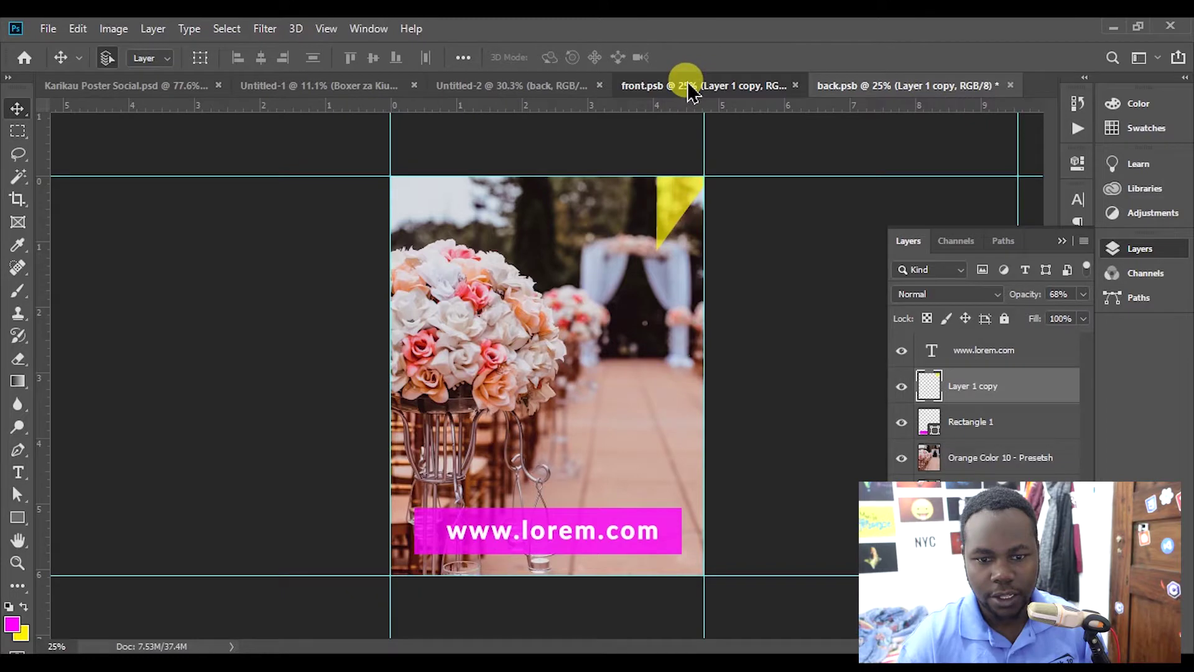
{"action": "left_click_drag", "start_coordinate": [432, 407], "coordinate": [412, 444]}
{"action": "left_click_drag", "start_coordinate": [398, 362], "coordinate": [435, 487]}
{"action": "key", "text": "Delete"}
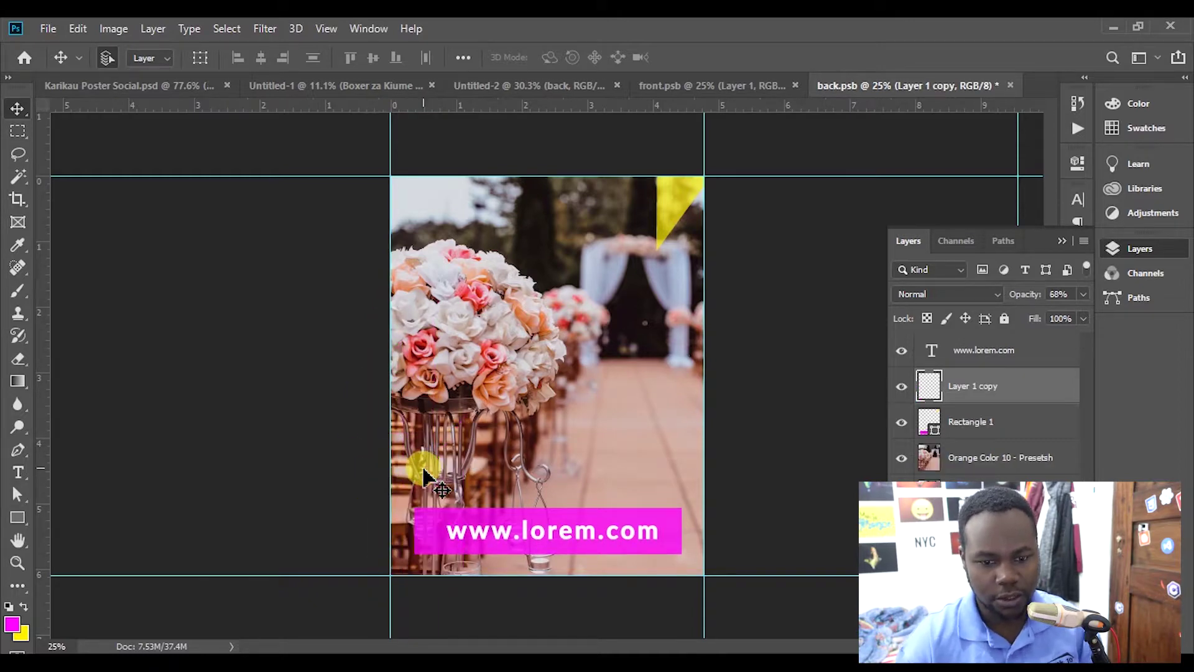
Save back.psb and check the updated front and back panels in Untitled-2.
{"action": "left_click", "coordinate": [648, 327]}
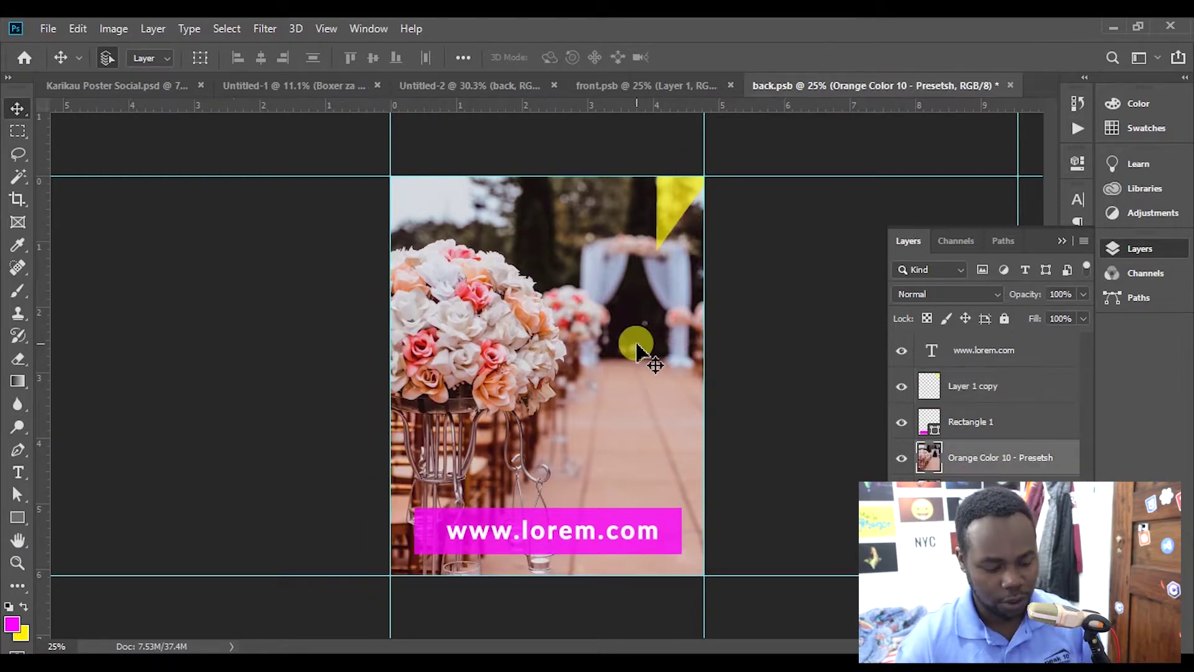
{"action": "key", "text": "ctrl+s"}
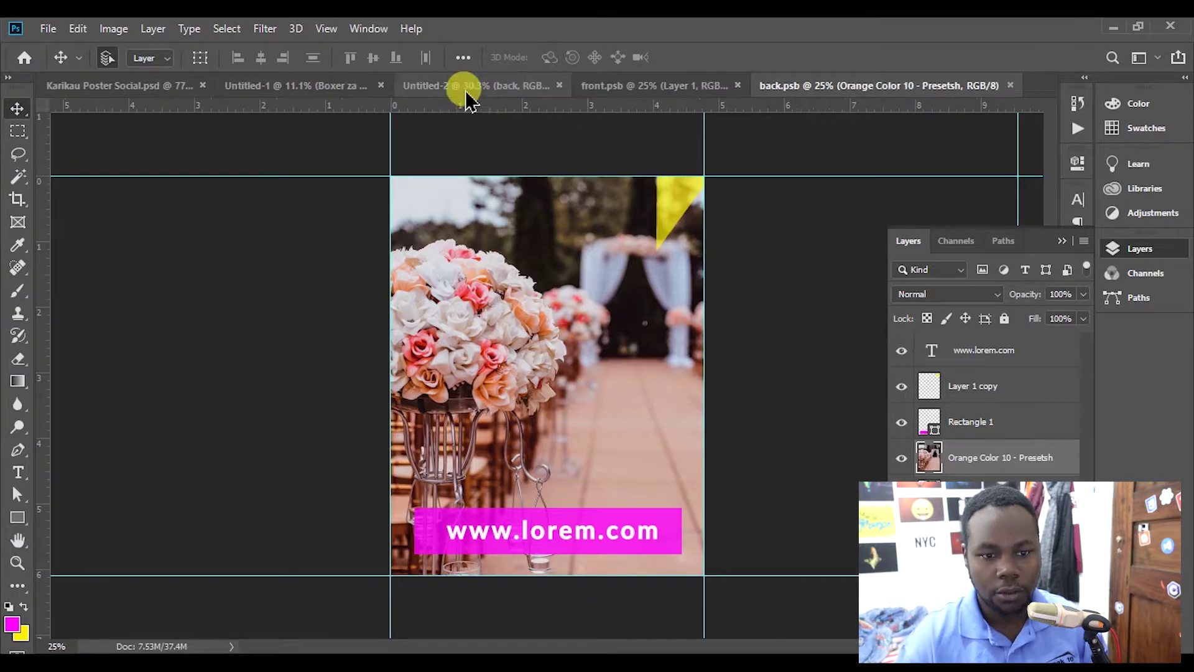
{"action": "left_click", "coordinate": [466, 88]}
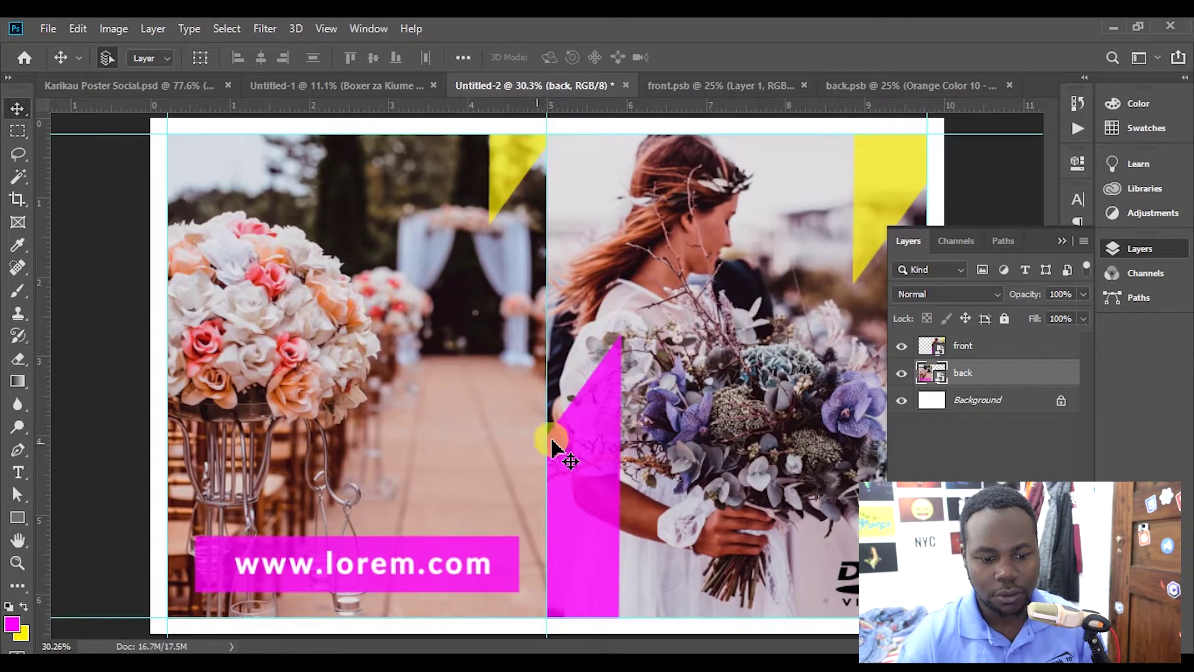
{"action": "key", "text": "z"}
{"action": "key", "text": "ctrl+minus"}
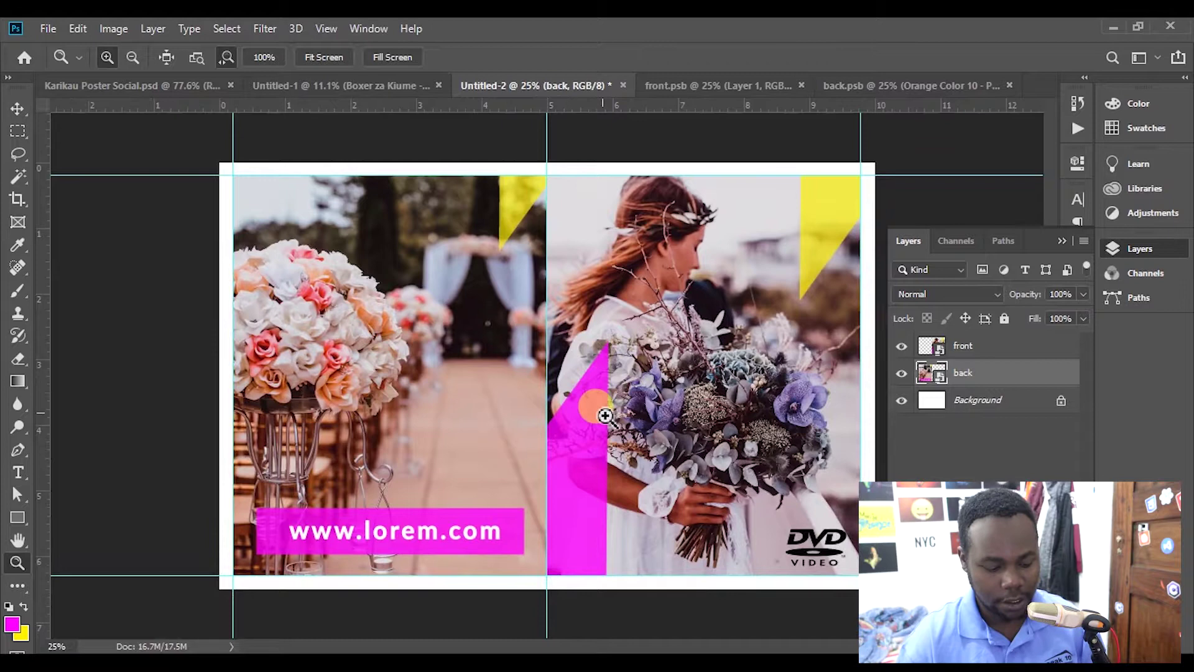
{"action": "key", "text": "v"}
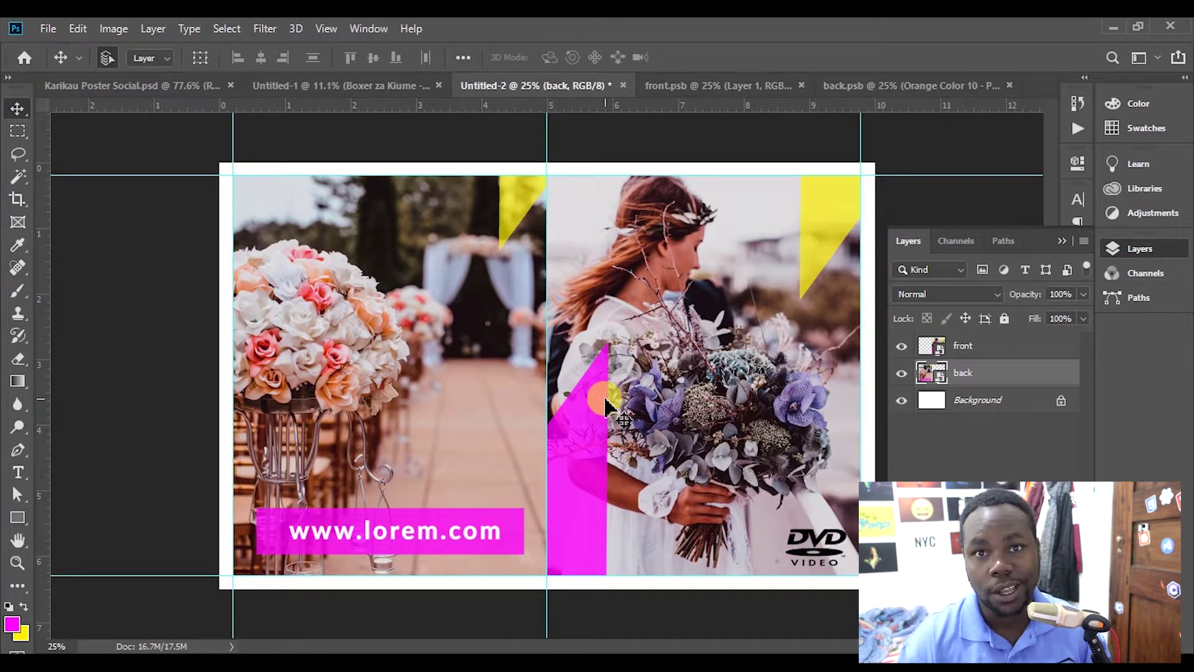
Copy the front panel layer from Untitled-2 into the CD sleeve artwork MockUp 11.psb.
{"action": "left_click", "coordinate": [605, 401]}
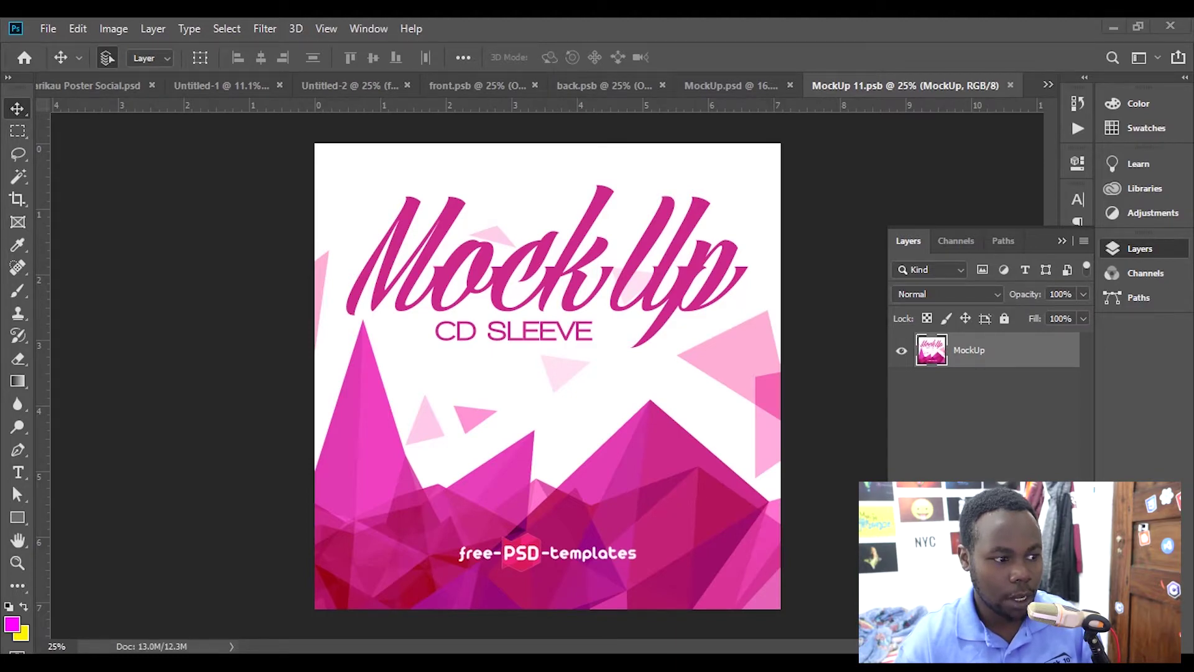
{"action": "left_click_drag", "start_coordinate": [560, 413], "coordinate": [547, 406]}
{"action": "left_click_drag", "start_coordinate": [644, 517], "coordinate": [536, 416]}
{"action": "left_click_drag", "start_coordinate": [630, 551], "coordinate": [656, 569]}
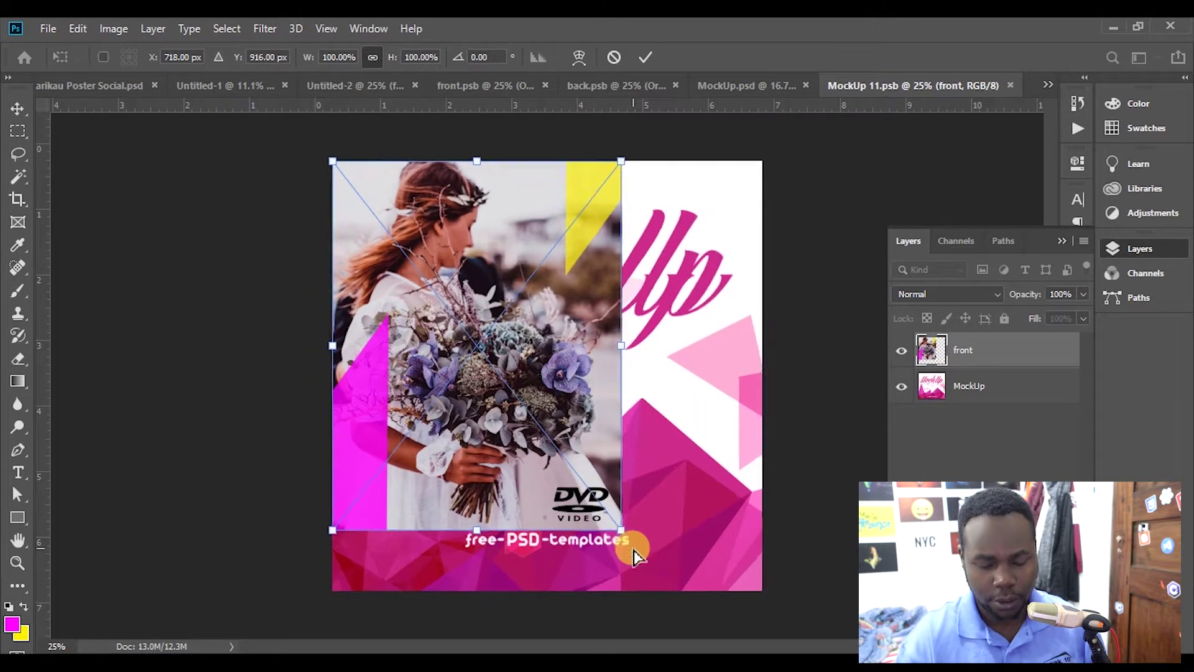
{"action": "key", "text": "ctrl+minus"}
{"action": "key", "text": "Return"}
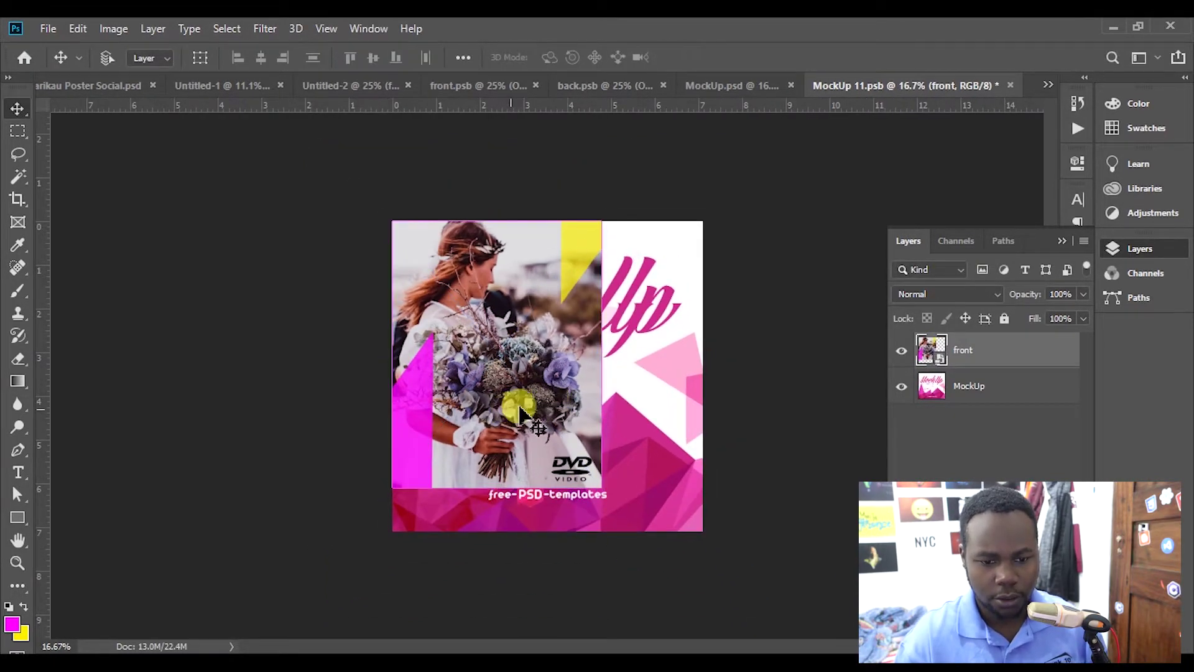
Centre the front panel on the sleeve canvas and scale it to 118.09% so it fills the full height.
{"action": "left_click_drag", "start_coordinate": [568, 383], "coordinate": [610, 407]}
{"action": "key", "text": "ctrl+t"}
{"action": "left_click_drag", "start_coordinate": [658, 517], "coordinate": [680, 538]}
{"action": "double_click", "coordinate": [587, 414]}
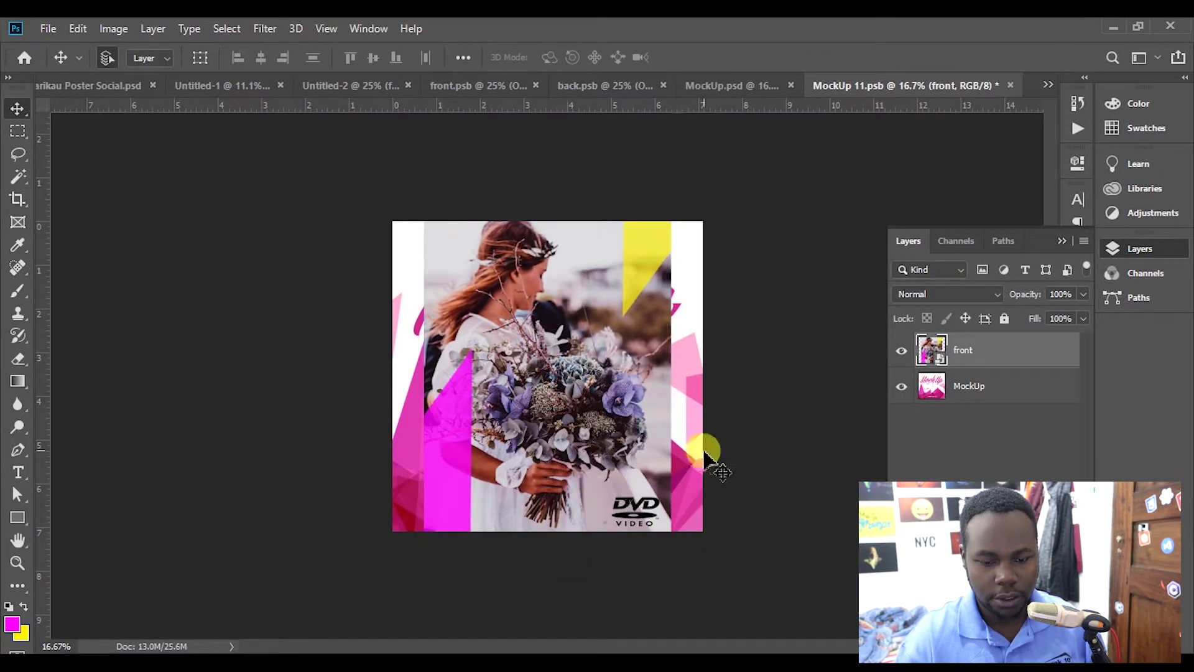
Delete the original MockUp artwork layer from the sleeve document.
{"action": "left_click", "coordinate": [714, 431]}
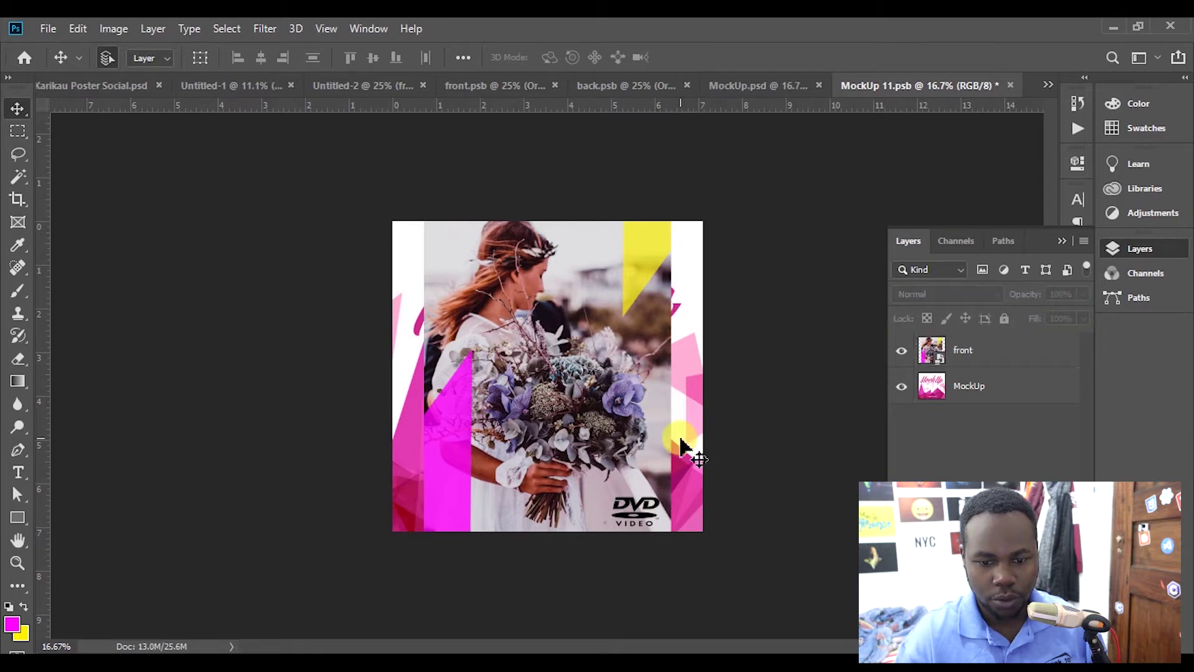
{"action": "left_click", "coordinate": [682, 440]}
{"action": "key", "text": "Delete"}
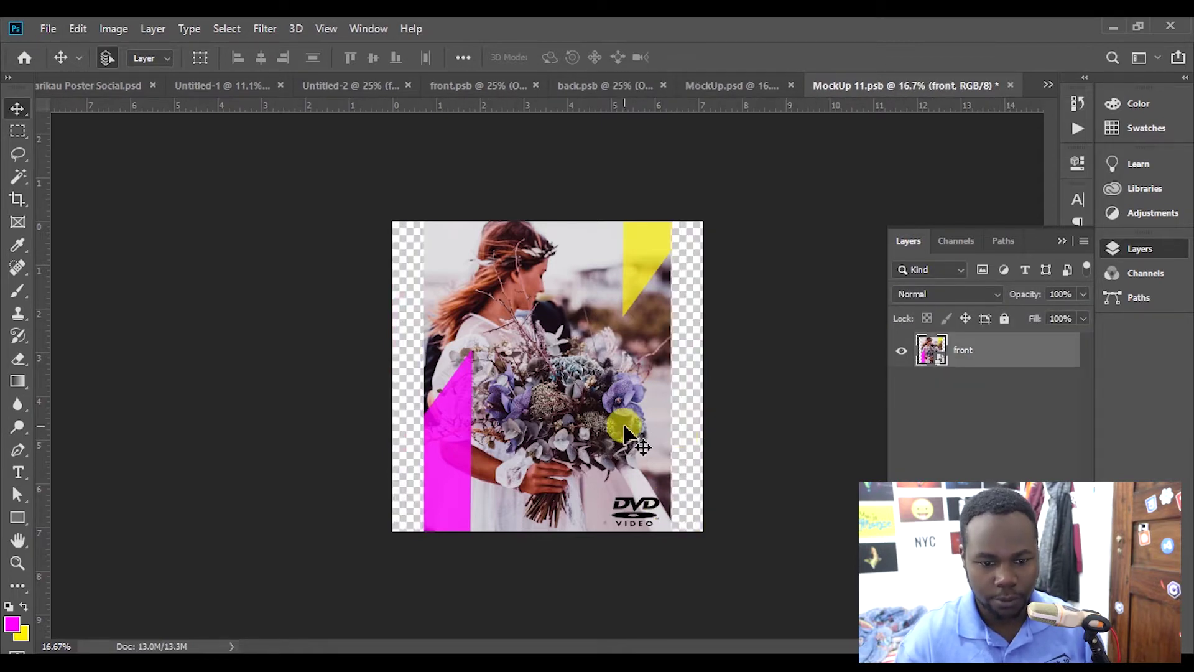
Duplicate the front layer and enlarge the lower original until it covers the canvas's empty side strips.
{"action": "key", "text": "ctrl+t"}
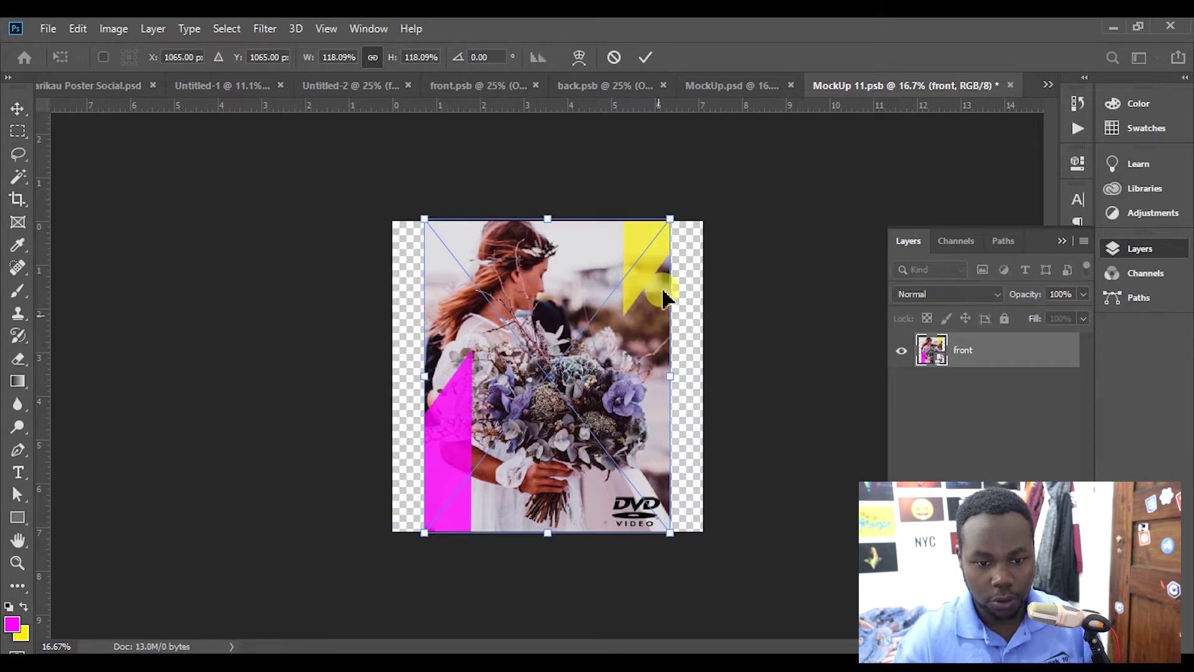
{"action": "key", "text": "Return"}
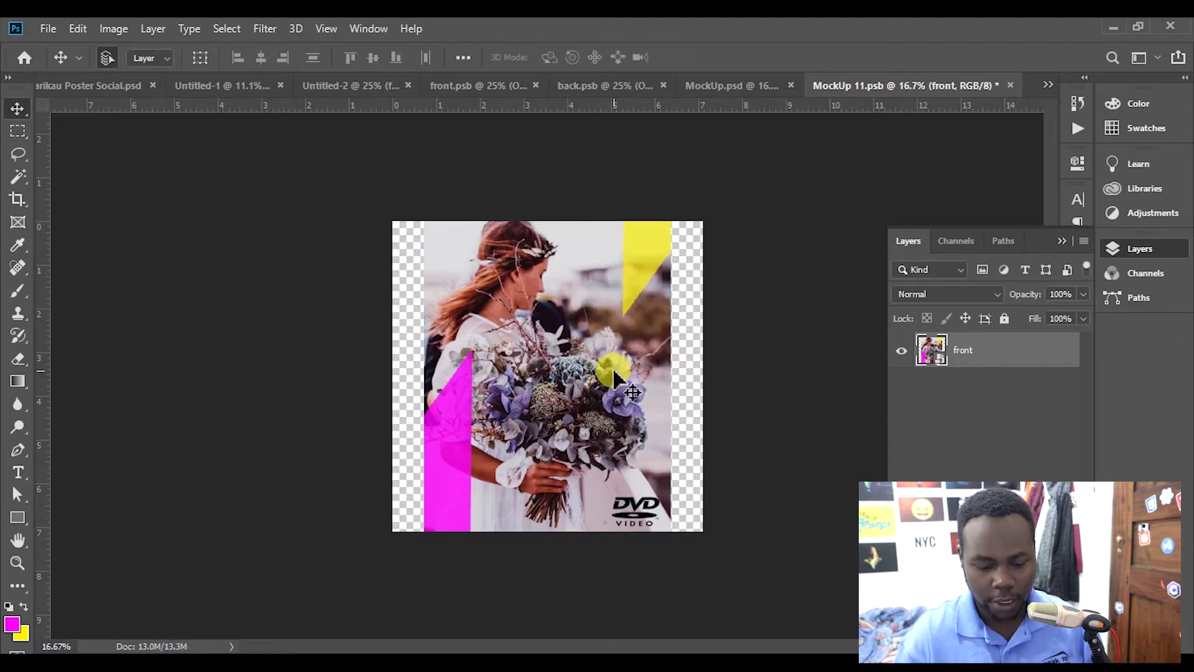
{"action": "key", "text": "ctrl+j"}
{"action": "left_click", "coordinate": [998, 389]}
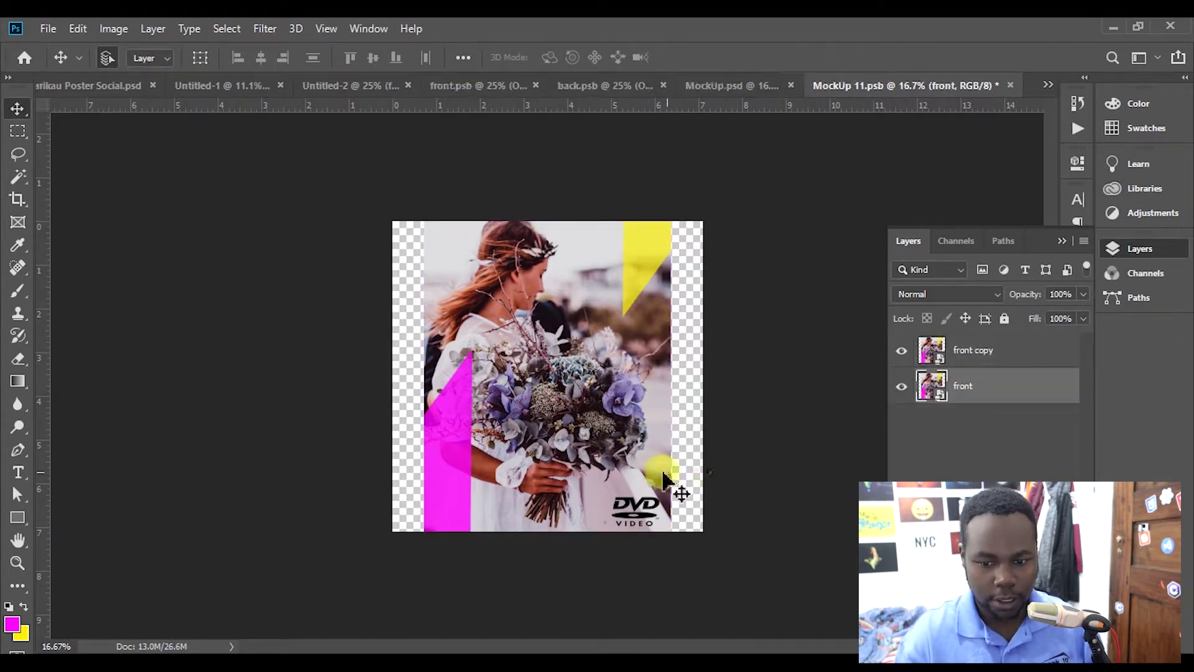
{"action": "key", "text": "ctrl+t"}
{"action": "left_click_drag", "start_coordinate": [680, 533], "coordinate": [722, 583]}
{"action": "key", "text": "Return"}
Apply a Gaussian Blur with a radius of 34.6 pixels to the lower front layer and save MockUp 11.psb.
{"action": "left_click", "coordinate": [267, 31]}
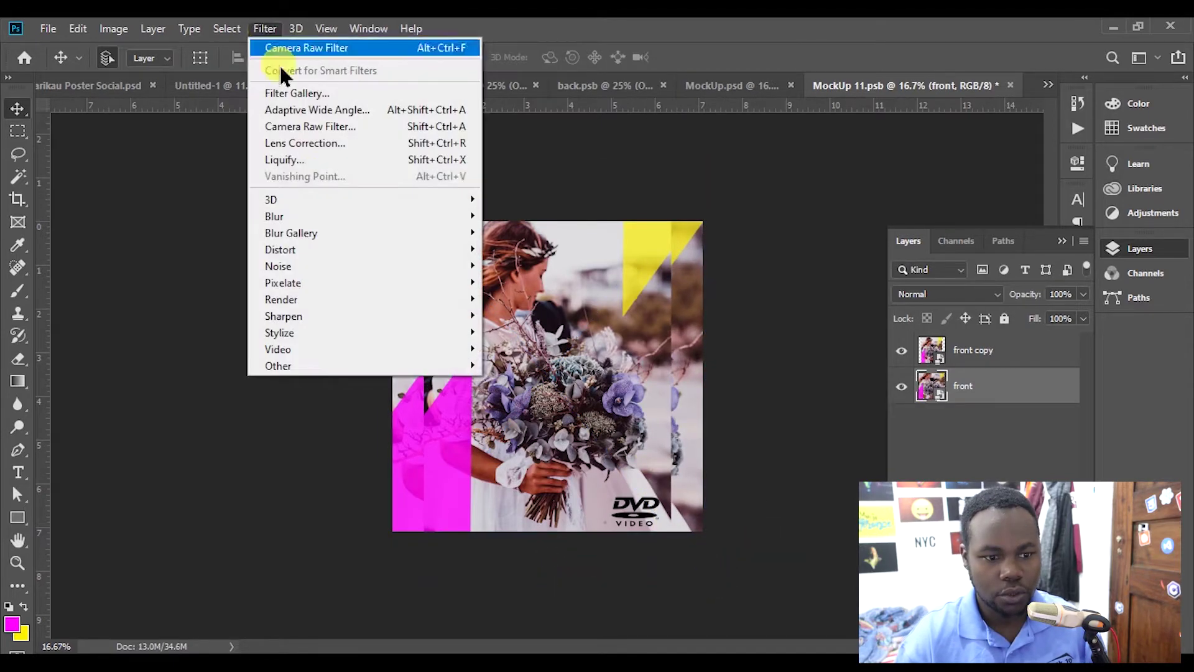
{"action": "mouse_move", "coordinate": [327, 215]}
{"action": "left_click", "coordinate": [526, 281]}
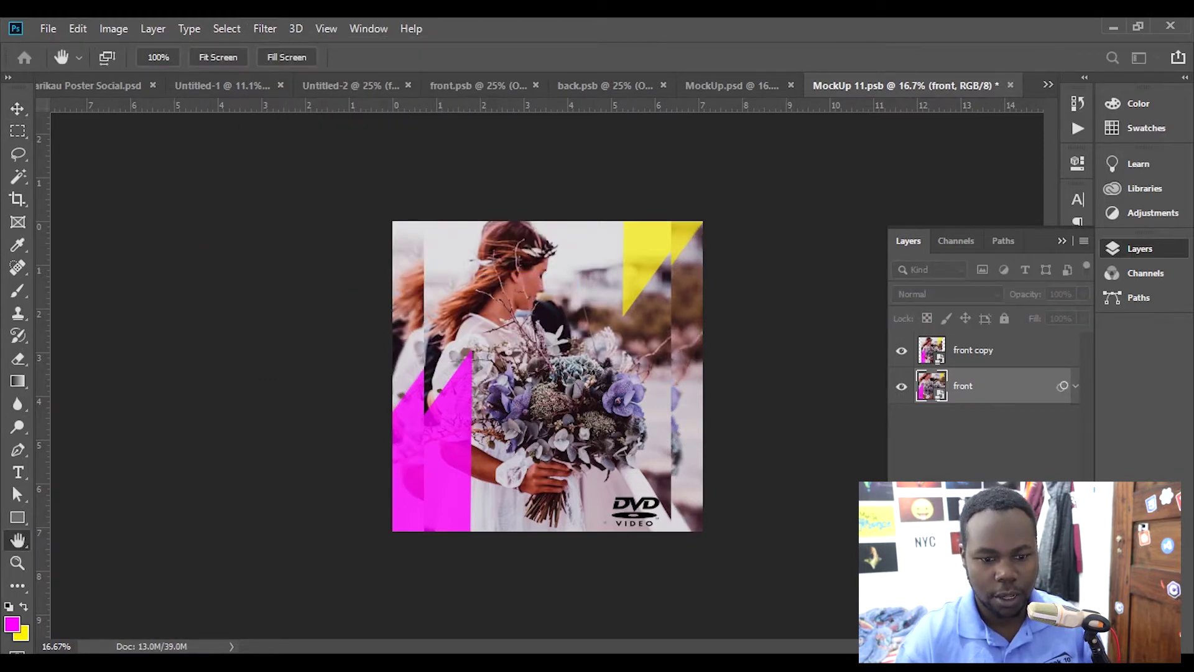
{"action": "left_click_drag", "start_coordinate": [315, 205], "coordinate": [168, 155]}
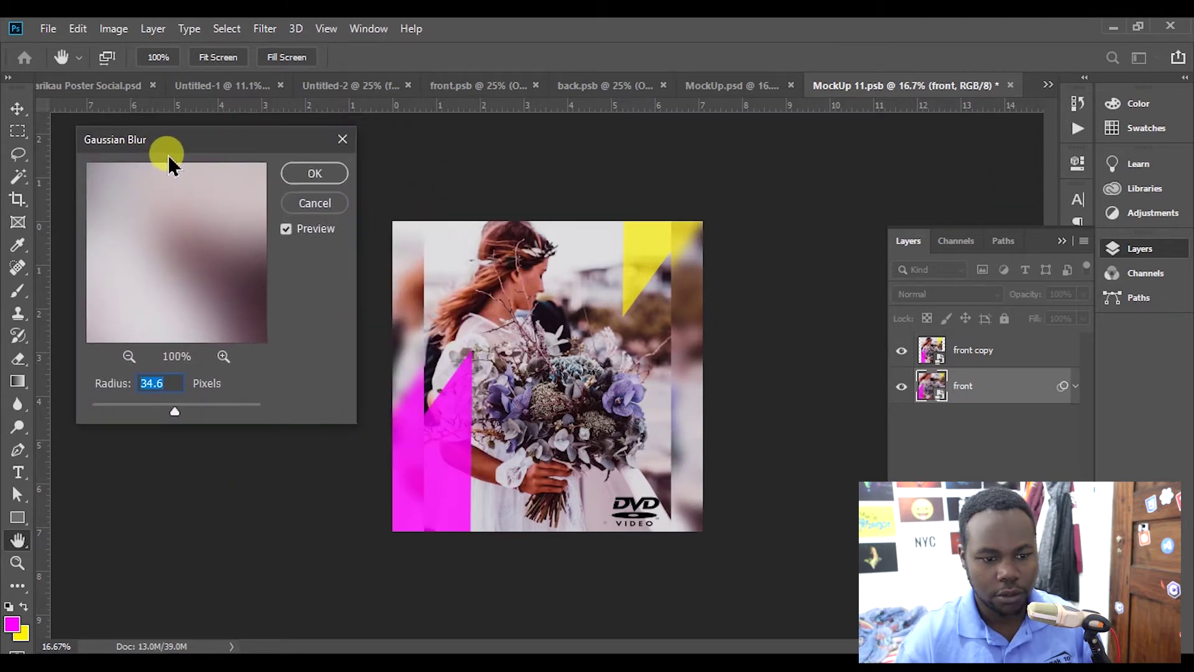
{"action": "left_click", "coordinate": [313, 174]}
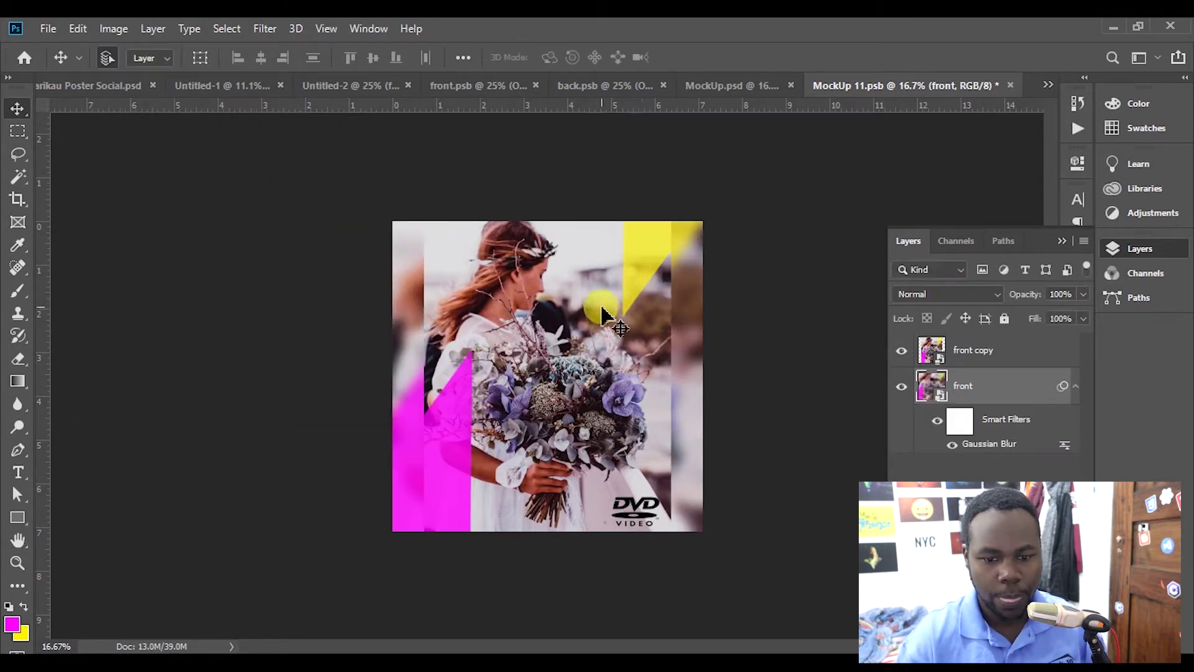
{"action": "key", "text": "ctrl+s"}
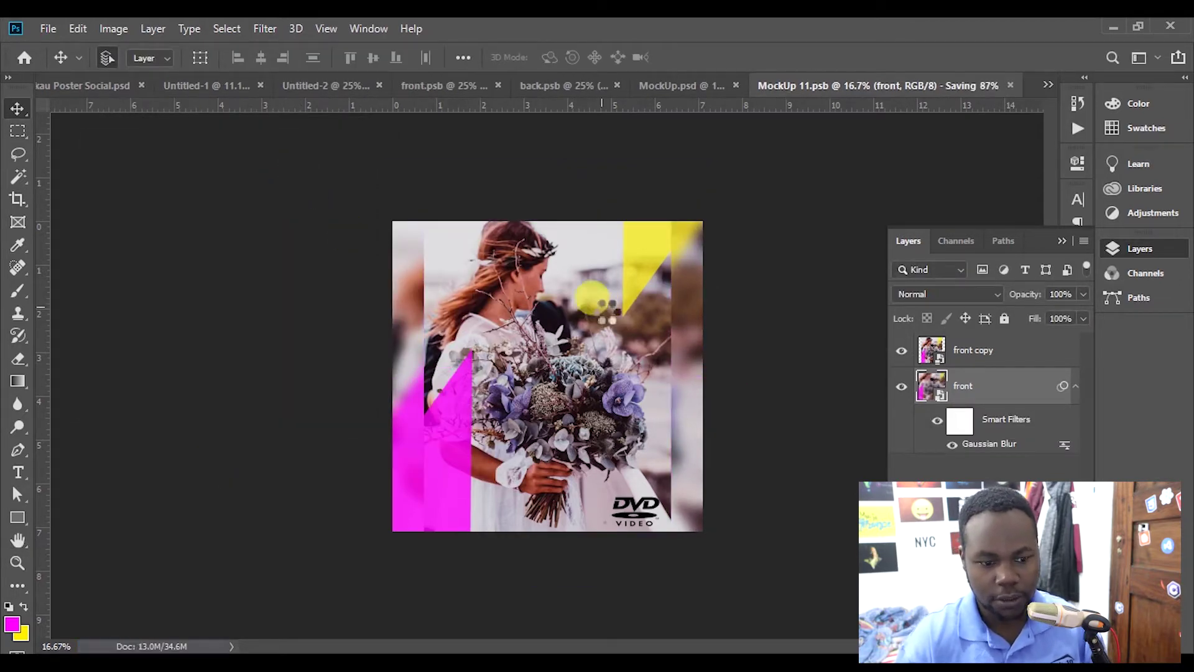
Switch to MockUp.psd and open the contents of the disc's MockUp 2 - Edit Me smart object.
{"action": "left_click", "coordinate": [728, 91]}
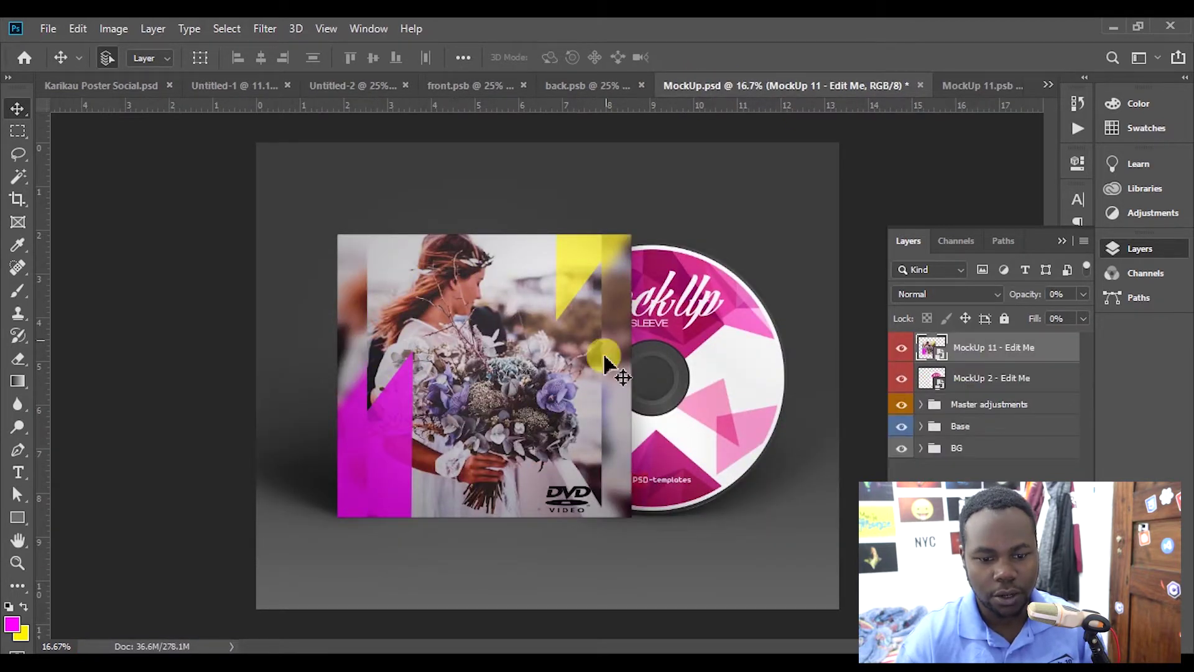
{"action": "left_click", "coordinate": [750, 372]}
{"action": "double_click", "coordinate": [945, 390]}
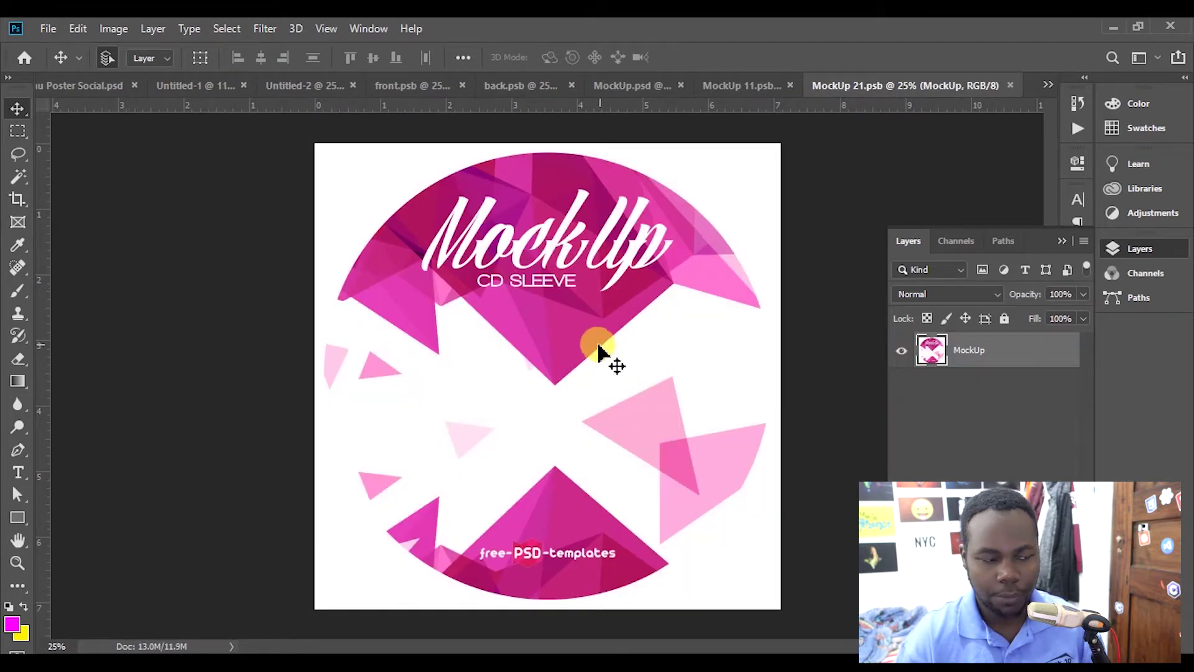
Place the front panel over the disc artwork and enlarge it to the canvas's full height.
{"action": "left_click_drag", "start_coordinate": [546, 503], "coordinate": [540, 483]}
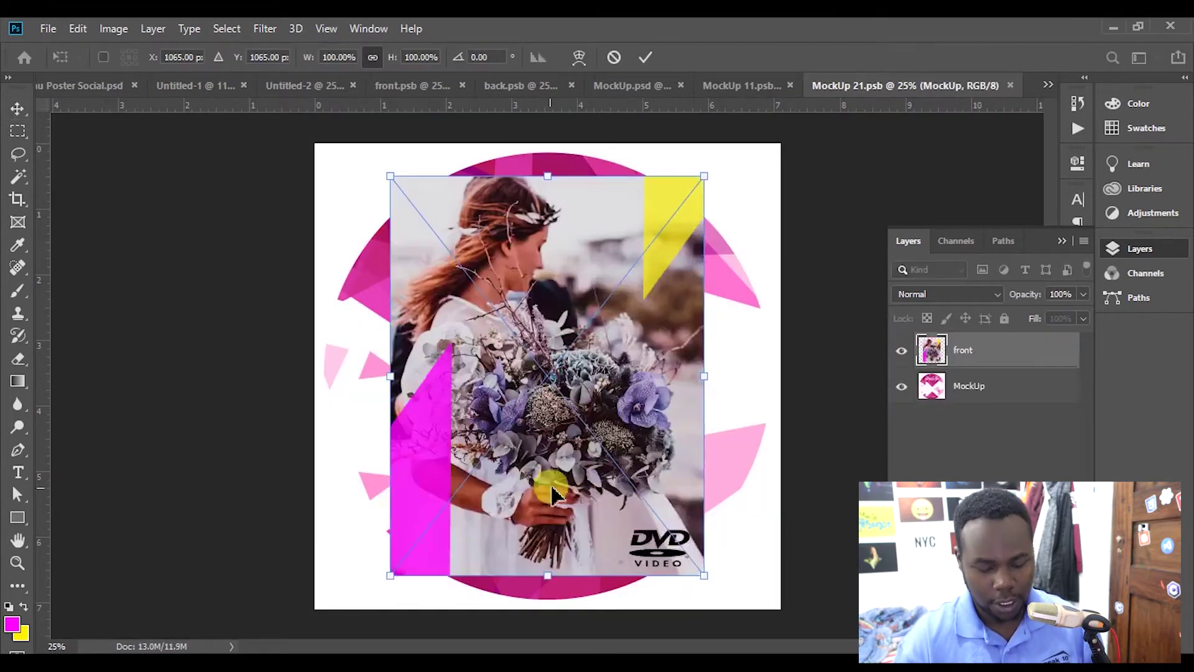
{"action": "left_click_drag", "start_coordinate": [708, 578], "coordinate": [729, 613]}
{"action": "key", "text": "Return"}
Delete the original MockUp layer from the disc artwork in MockUp 21.psb.
{"action": "left_click", "coordinate": [972, 384]}
{"action": "key", "text": "Delete"}
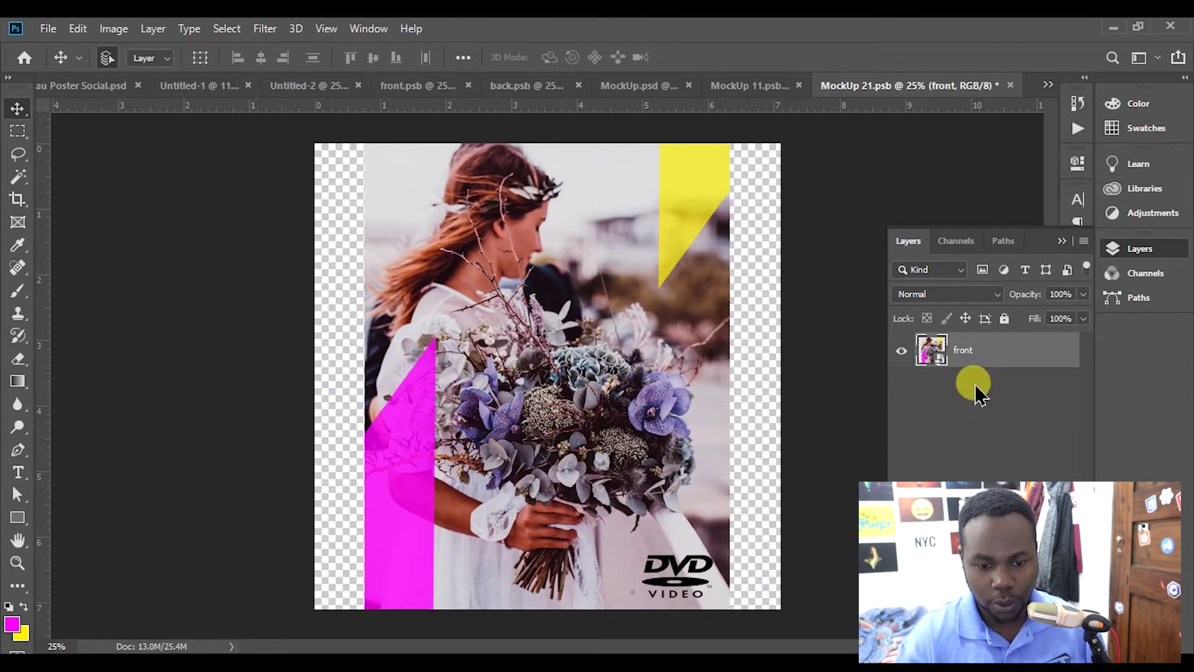
{"action": "left_click", "coordinate": [585, 389], "text": "alt"}
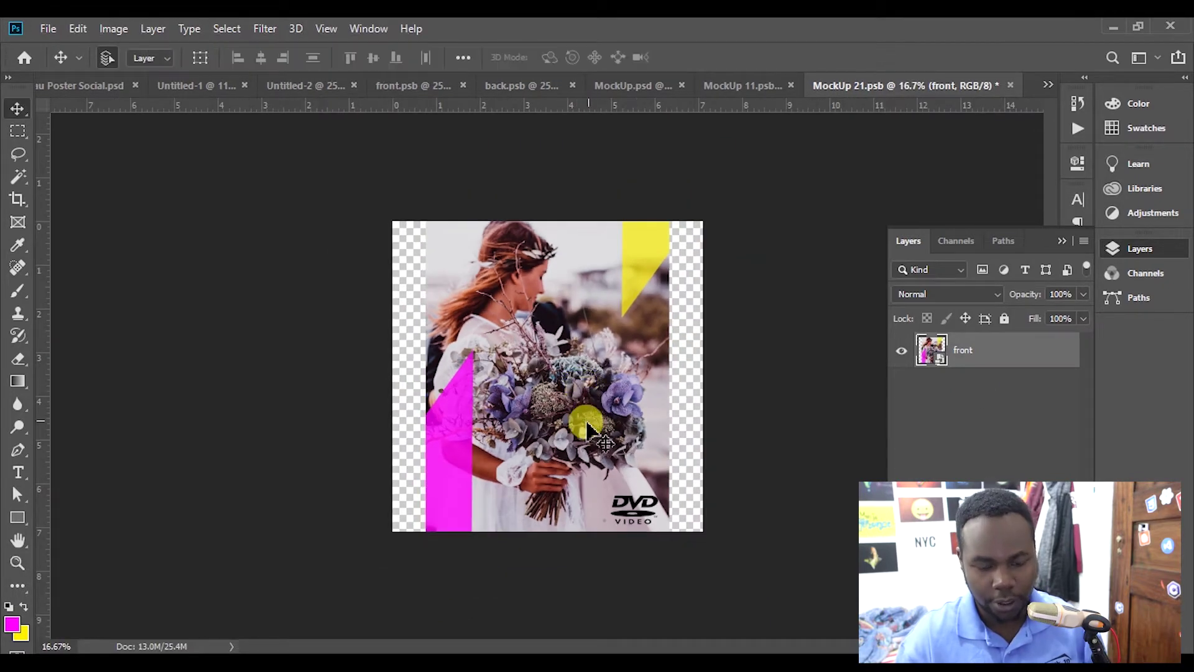
Add an empty layer to MockUp 21.psb and delete the front layer from the disc artwork.
{"action": "key", "text": "ctrl+t"}
{"action": "key", "text": "Return"}
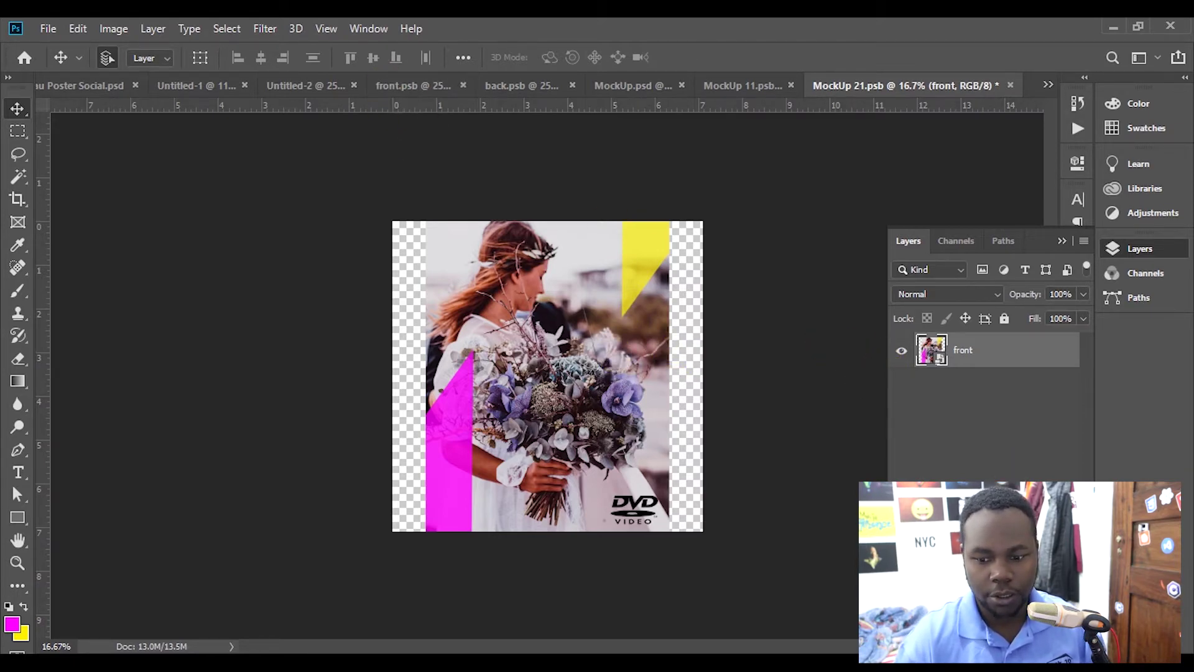
{"action": "key", "text": "ctrl+shift+alt+n"}
{"action": "left_click", "coordinate": [978, 395]}
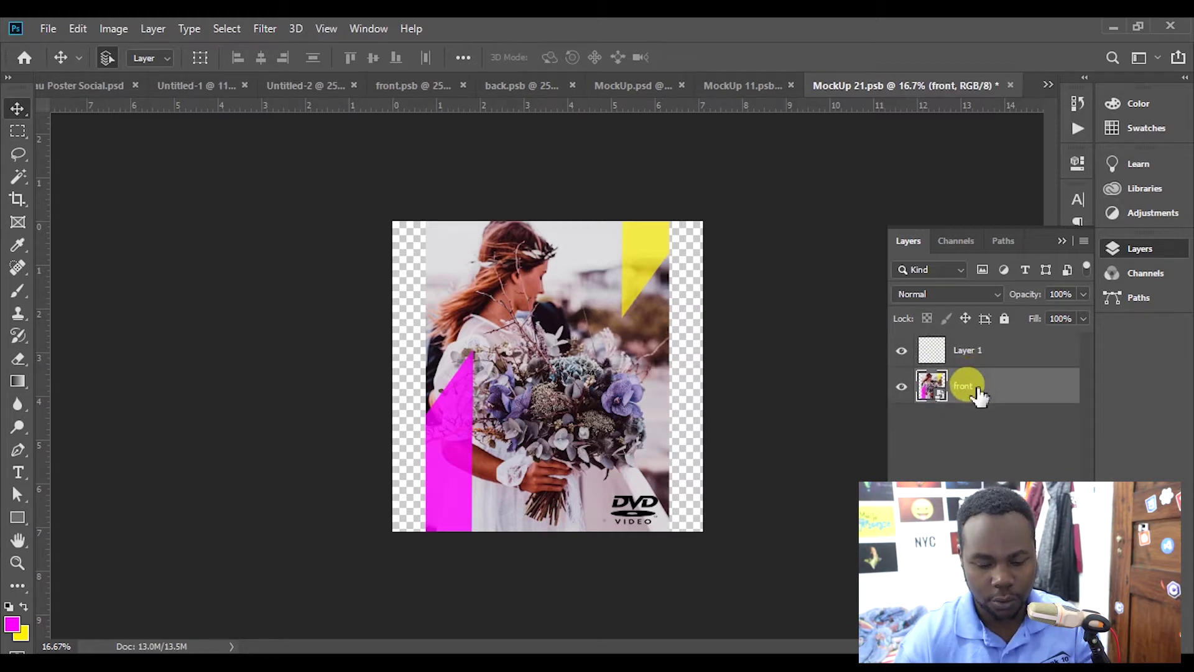
{"action": "key", "text": "Delete"}
Copy the bride photo layer, Orange Color 10 - Presetsh, from front.psb into MockUp 21.psb.
{"action": "left_click", "coordinate": [413, 87]}
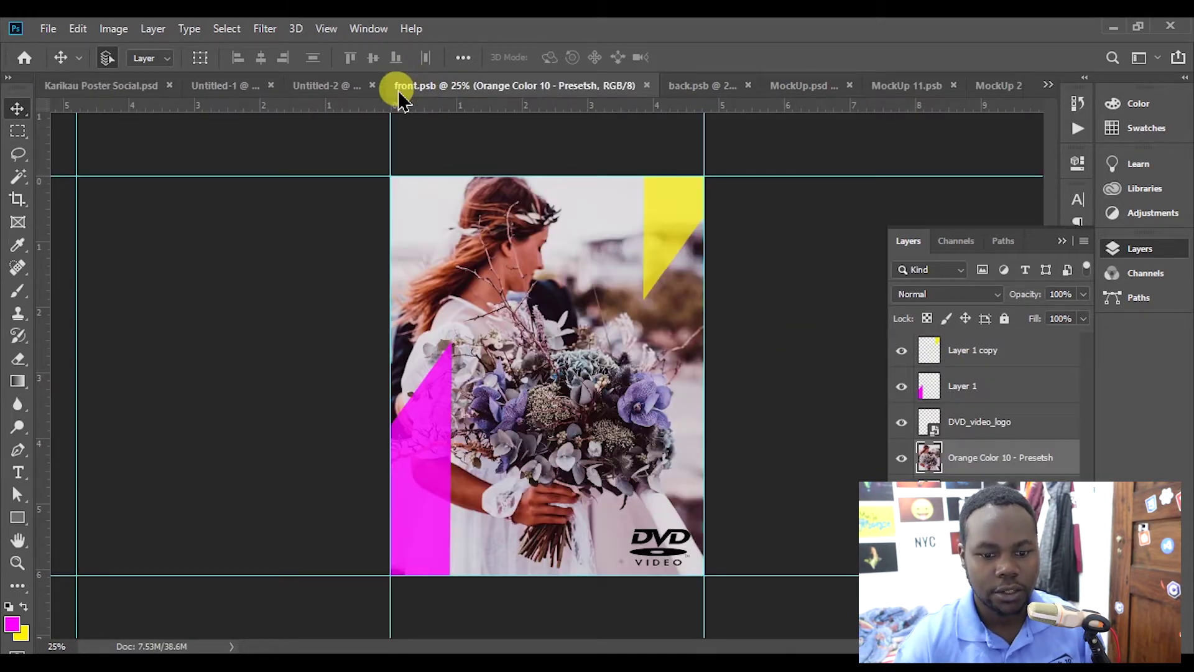
{"action": "left_click", "coordinate": [322, 85]}
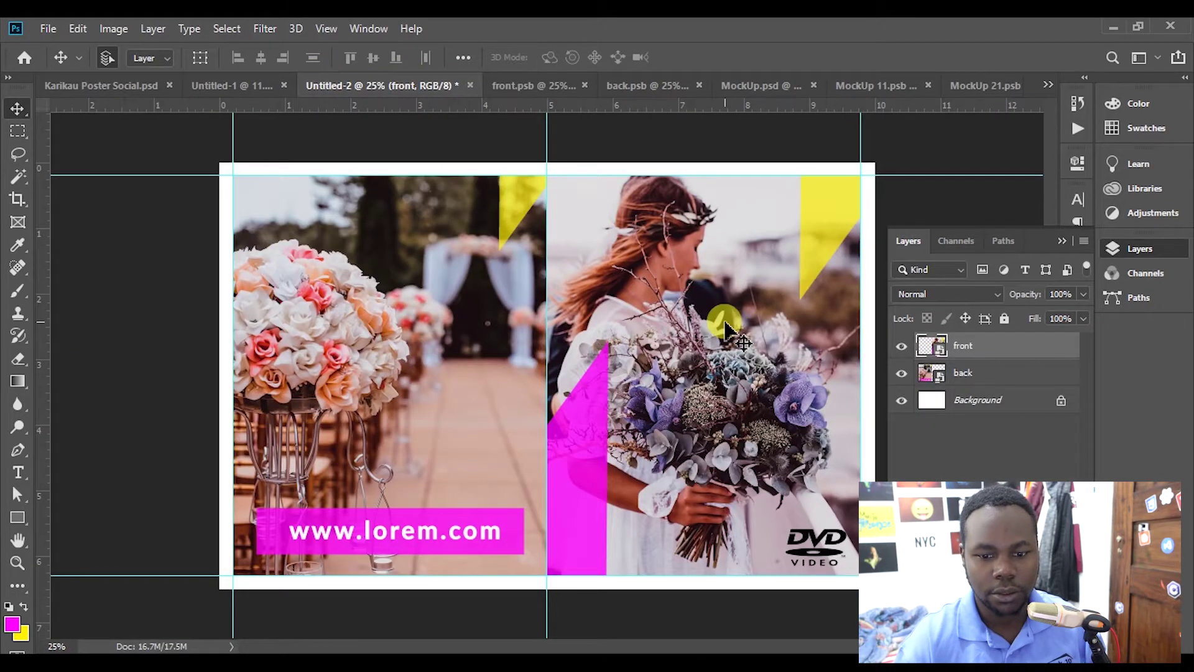
{"action": "left_click", "coordinate": [540, 86]}
{"action": "left_click_drag", "start_coordinate": [592, 269], "coordinate": [546, 393]}
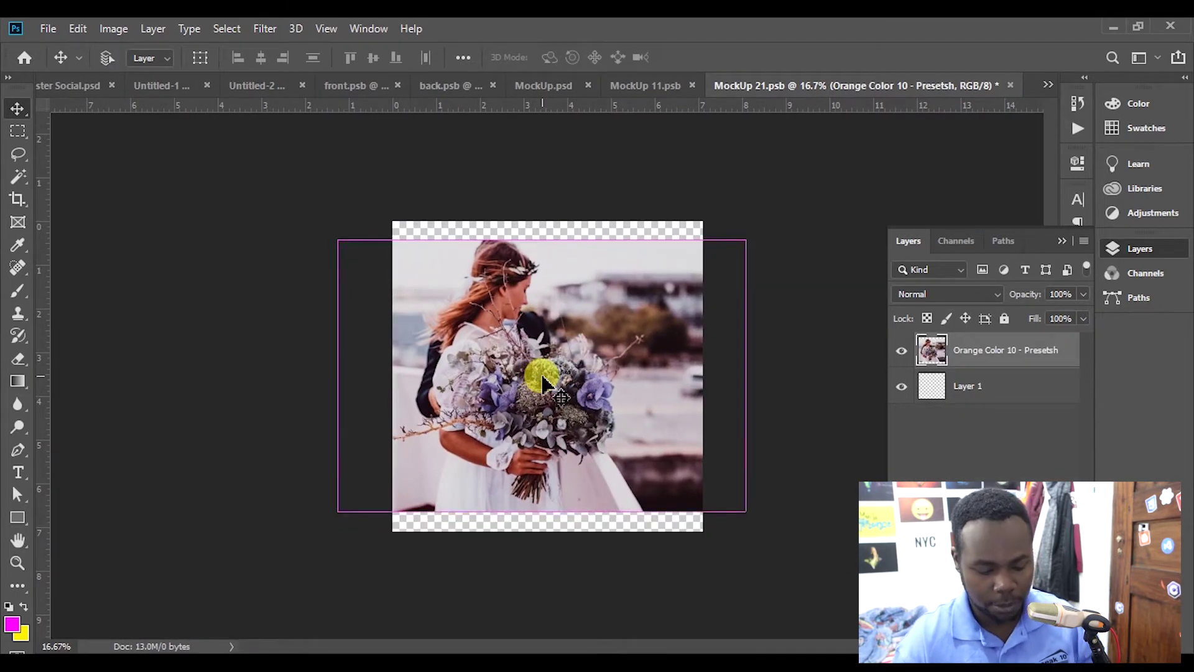
Enlarge the bride photo to cover the whole disc artwork canvas and reposition it slightly to the right.
{"action": "key", "text": "ctrl+t"}
{"action": "left_click_drag", "start_coordinate": [745, 512], "coordinate": [768, 541]}
{"action": "double_click", "coordinate": [600, 440]}
{"action": "left_click_drag", "start_coordinate": [535, 440], "coordinate": [553, 441]}
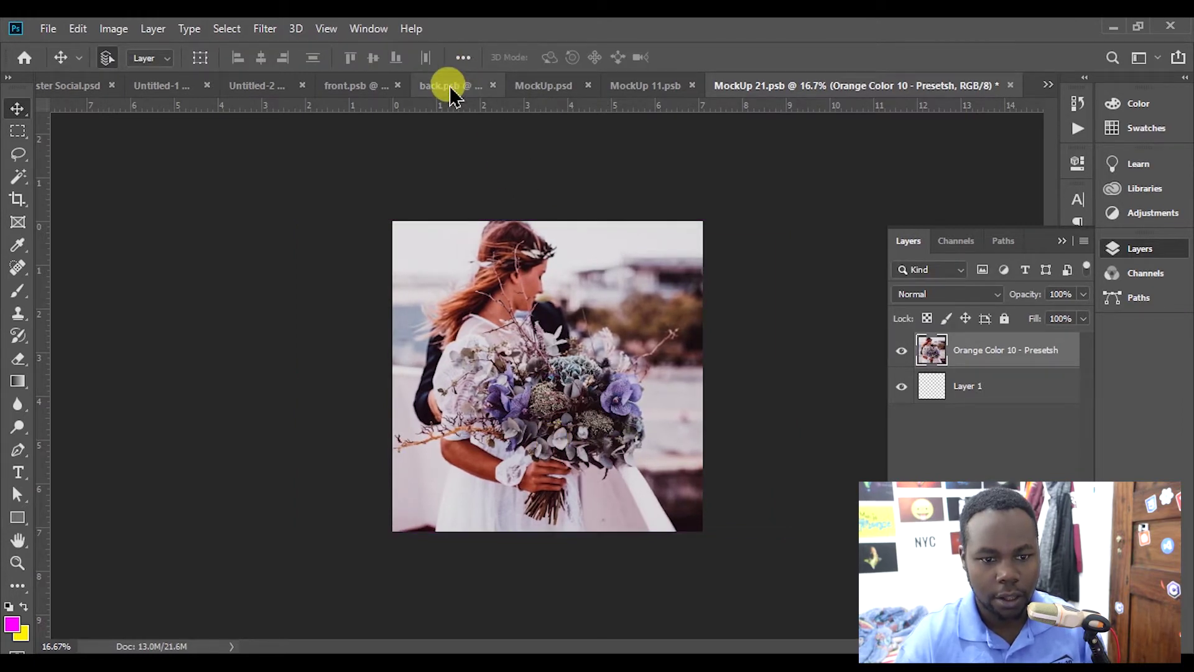
Copy the magenta and yellow shapes from front.psb into MockUp 21.psb, fitting them into the artwork's lower-left and upper-right corners.
{"action": "left_click", "coordinate": [379, 86]}
{"action": "mouse_move", "coordinate": [421, 459]}
{"action": "left_mouse_down"}
{"action": "mouse_move", "coordinate": [506, 380]}
{"action": "mouse_move", "coordinate": [706, 255]}
{"action": "mouse_move", "coordinate": [400, 394]}
{"action": "mouse_move", "coordinate": [421, 459]}
{"action": "left_mouse_up"}
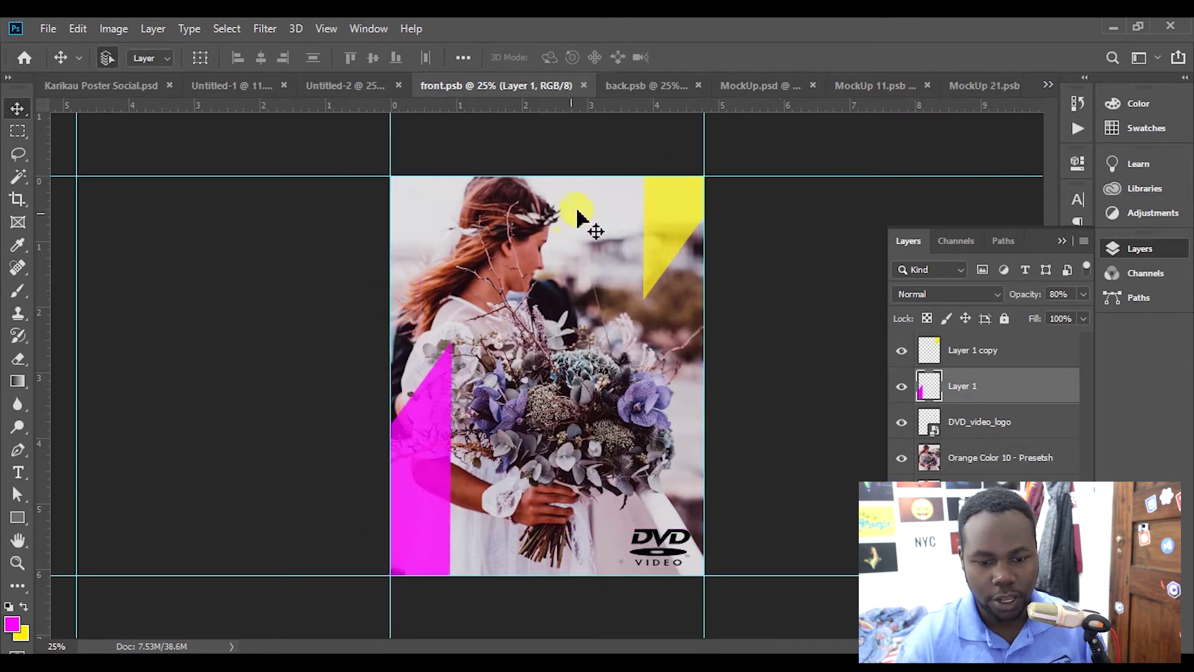
{"action": "left_click", "coordinate": [647, 222], "text": "shift"}
{"action": "left_click_drag", "start_coordinate": [657, 216], "coordinate": [388, 480]}
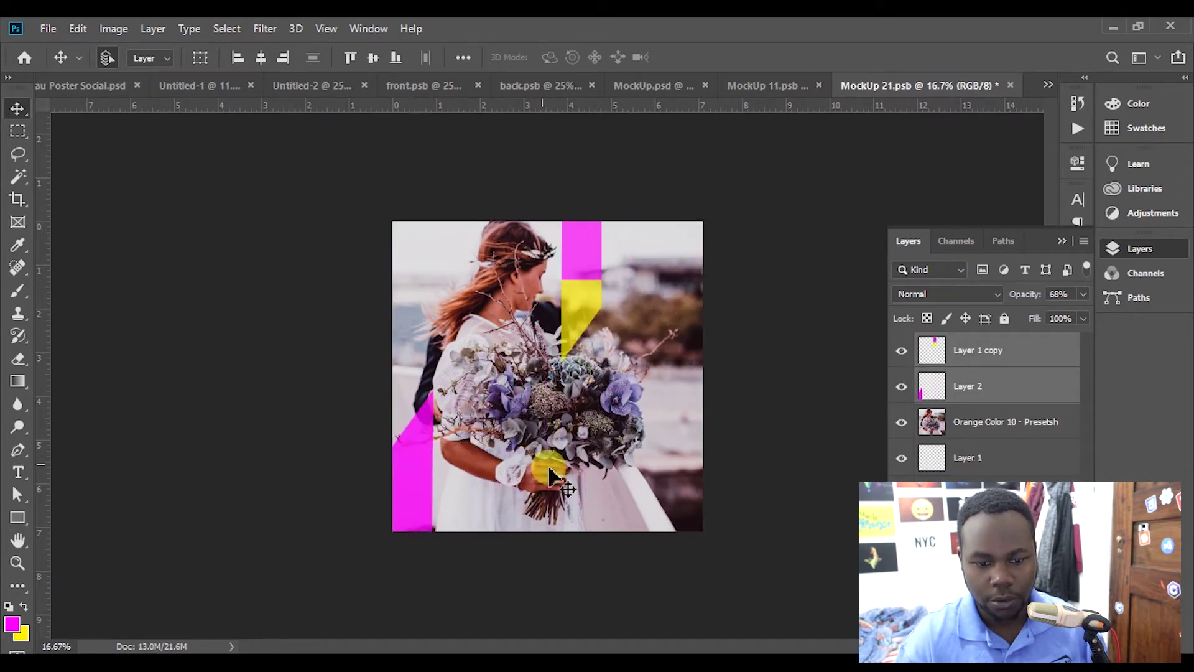
{"action": "left_click", "coordinate": [566, 364]}
{"action": "left_click_drag", "start_coordinate": [566, 363], "coordinate": [687, 247]}
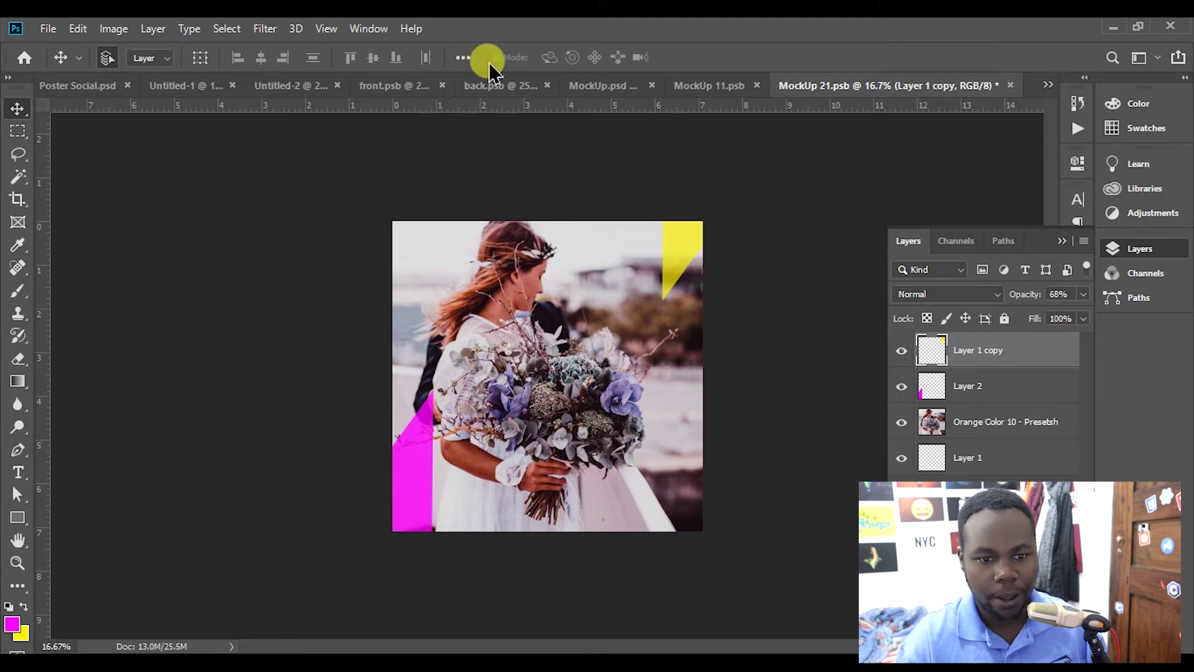
Copy the DVD video logo from front.psb to the disc artwork's lower-right area, save MockUp 21.psb, and check the disc in MockUp.psd.
{"action": "left_click", "coordinate": [408, 85]}
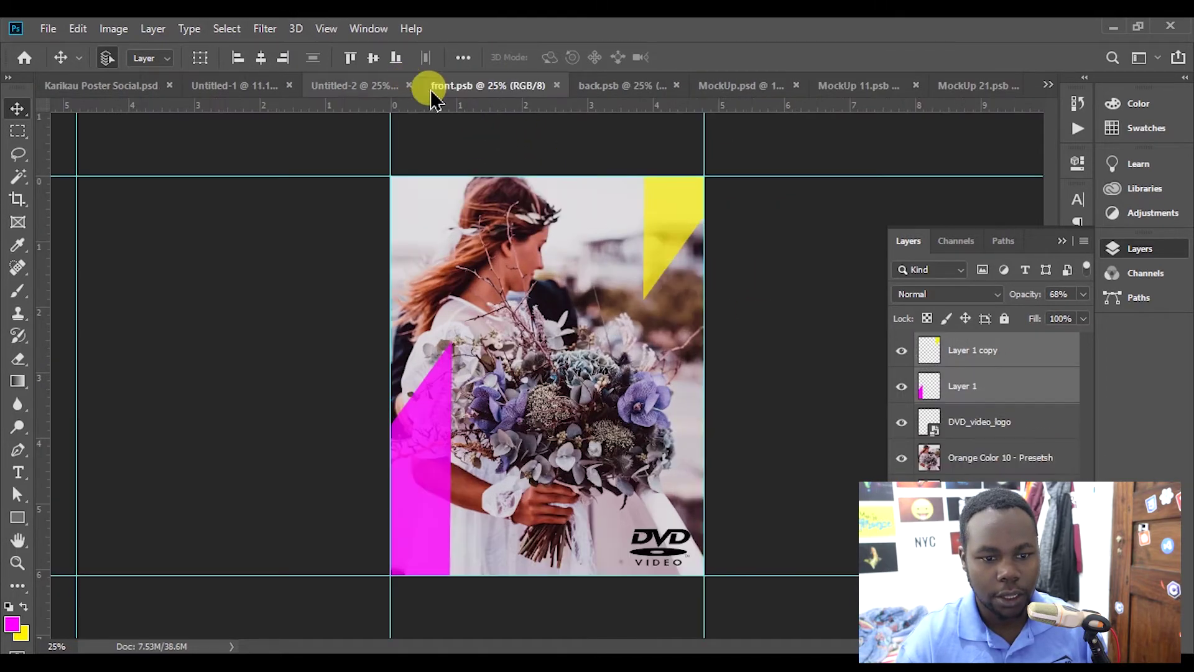
{"action": "left_click_drag", "start_coordinate": [662, 547], "coordinate": [670, 511]}
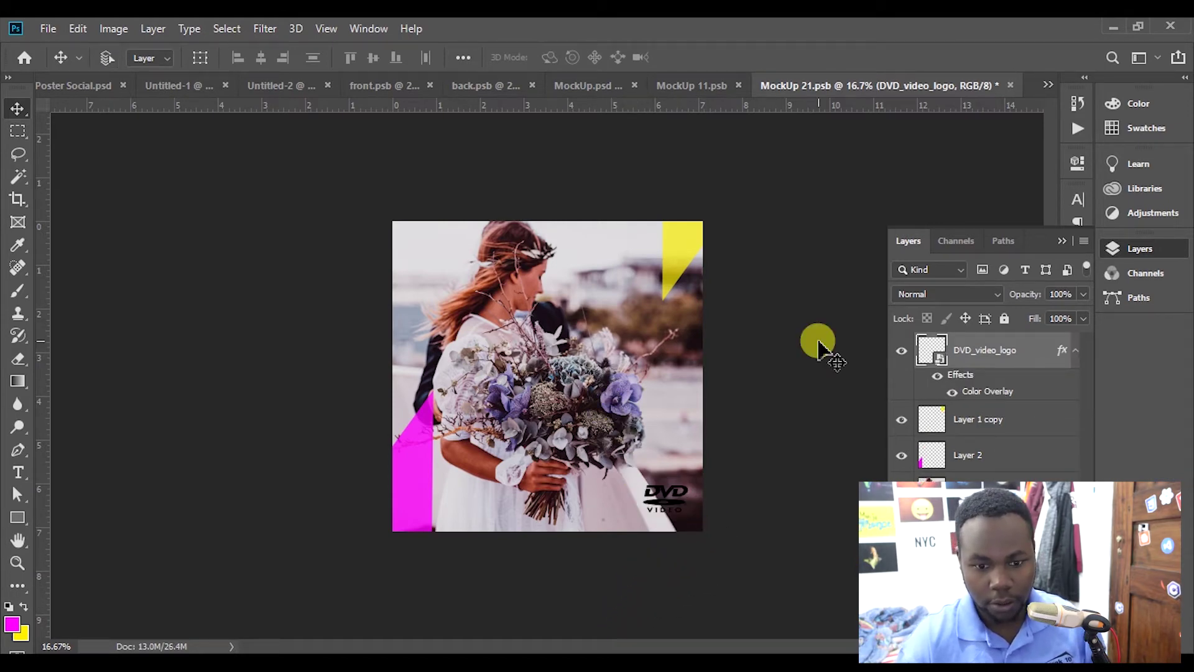
{"action": "key", "text": "ctrl+s"}
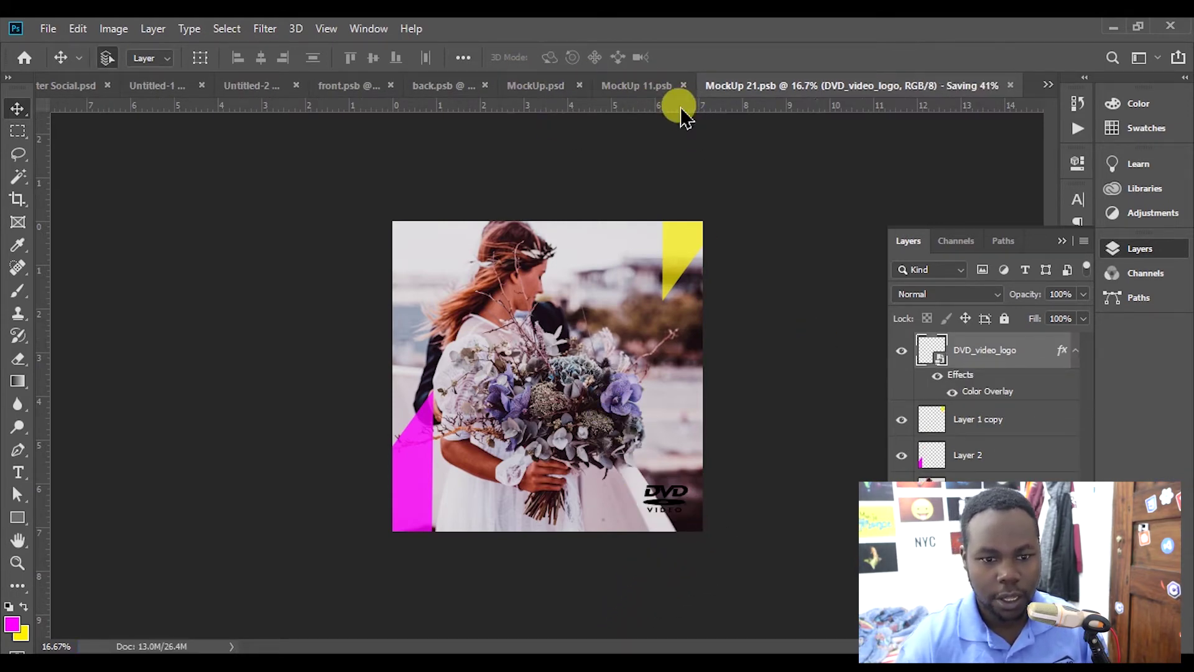
{"action": "left_click", "coordinate": [596, 90]}
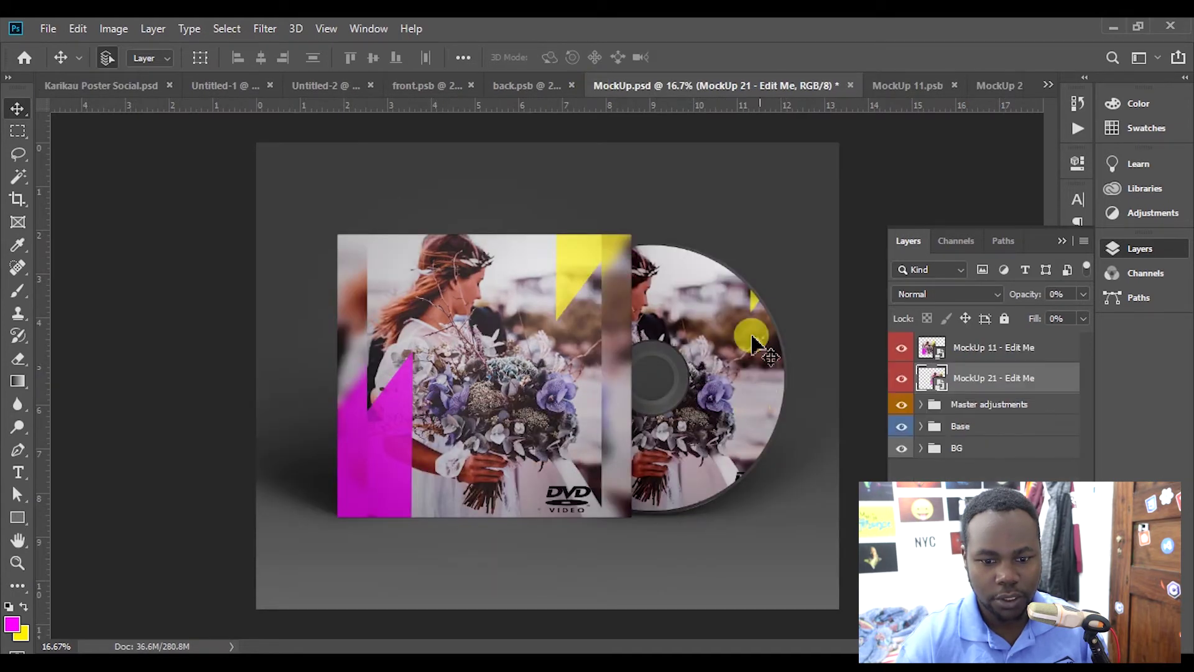
{"action": "left_click", "coordinate": [778, 449]}
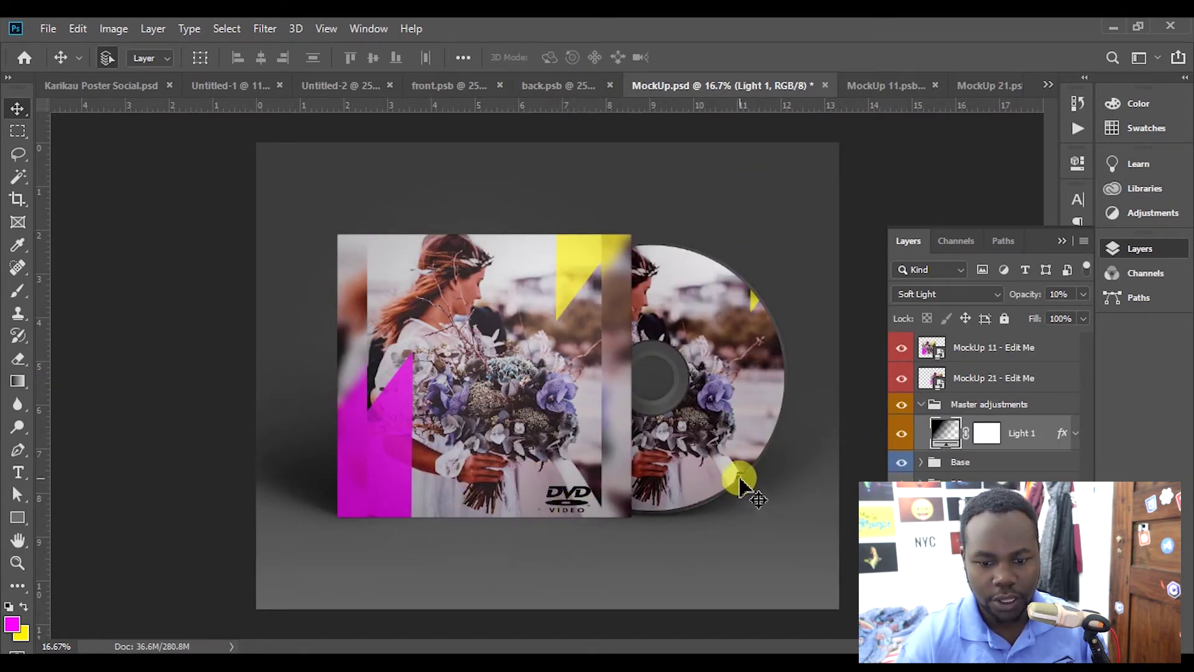
Move the DVD logo left onto the light railing in MockUp 21.psb, save it, and review the disc in MockUp.psd.
{"action": "left_click", "coordinate": [977, 87]}
{"action": "left_click_drag", "start_coordinate": [664, 494], "coordinate": [619, 497]}
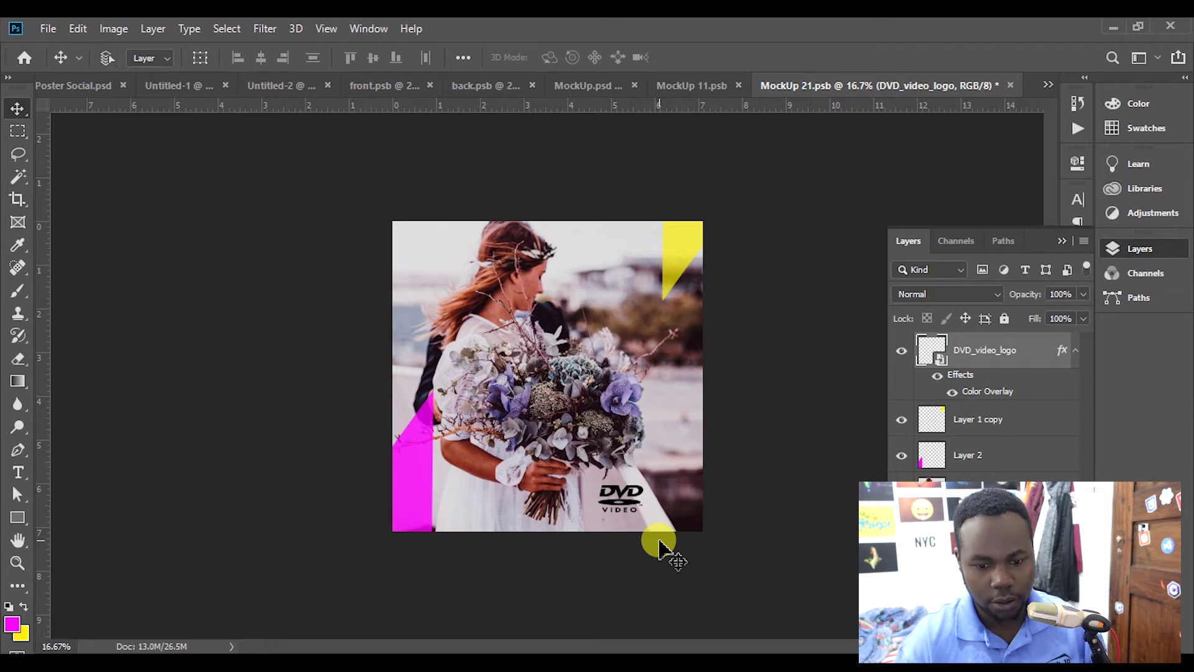
{"action": "key", "text": "ctrl+s"}
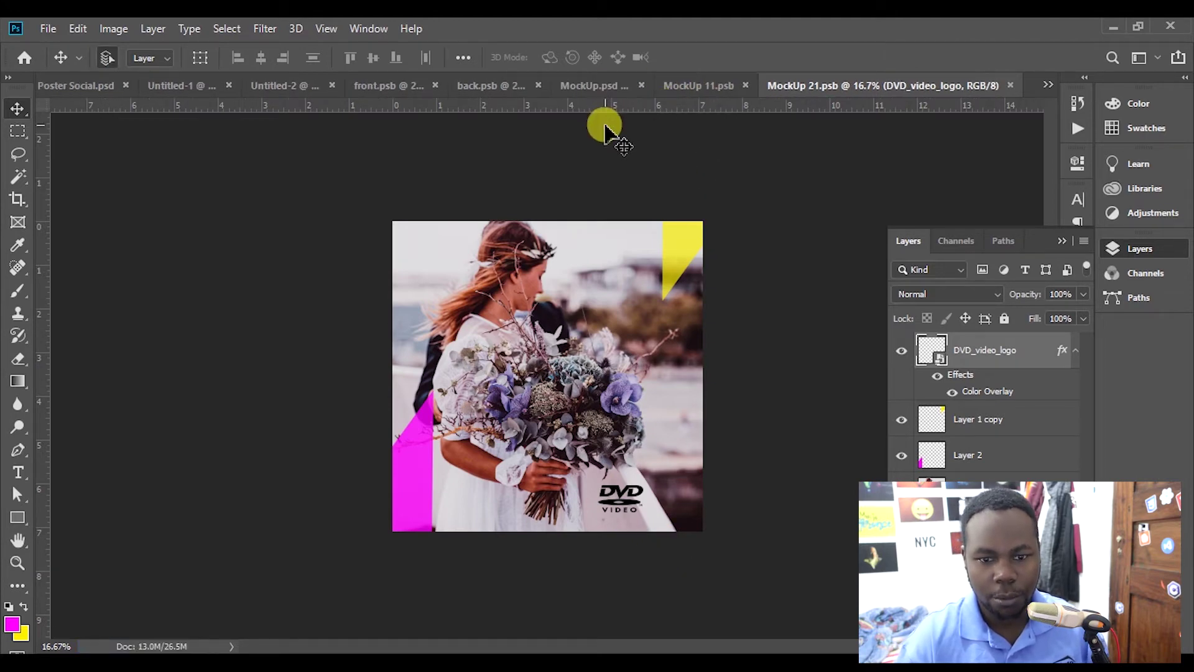
{"action": "left_click", "coordinate": [560, 86]}
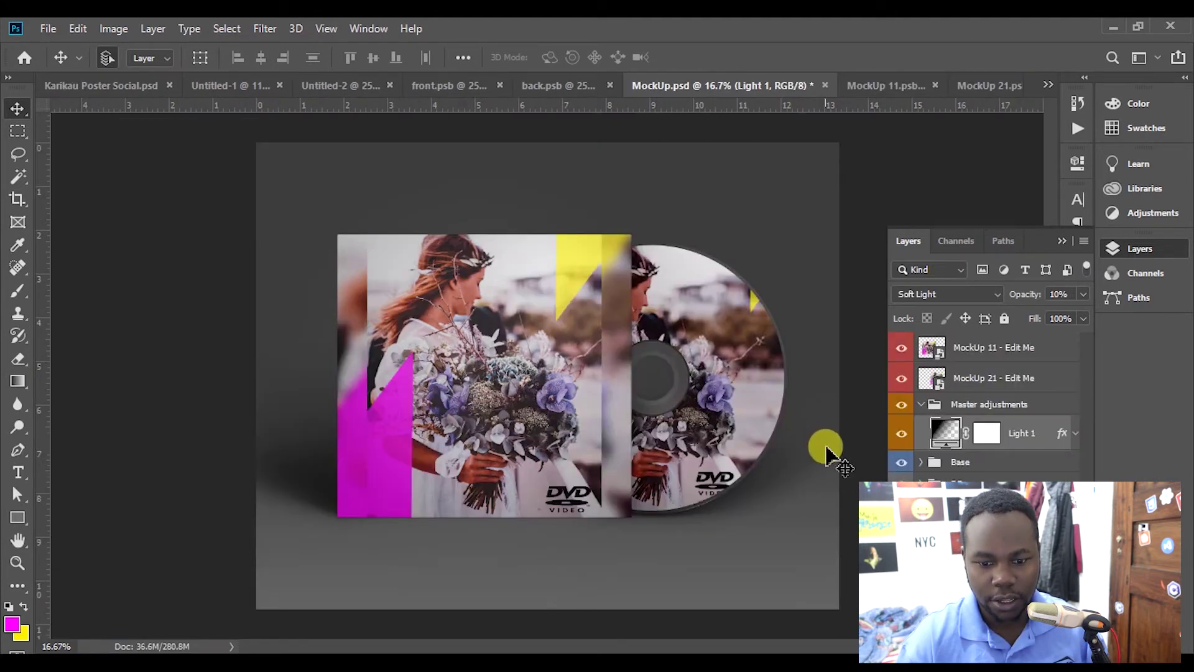
Shift the DVD logo slightly further left beside the bouquet stems, save MockUp 21.psb, and return to MockUp.psd.
{"action": "left_click", "coordinate": [991, 87]}
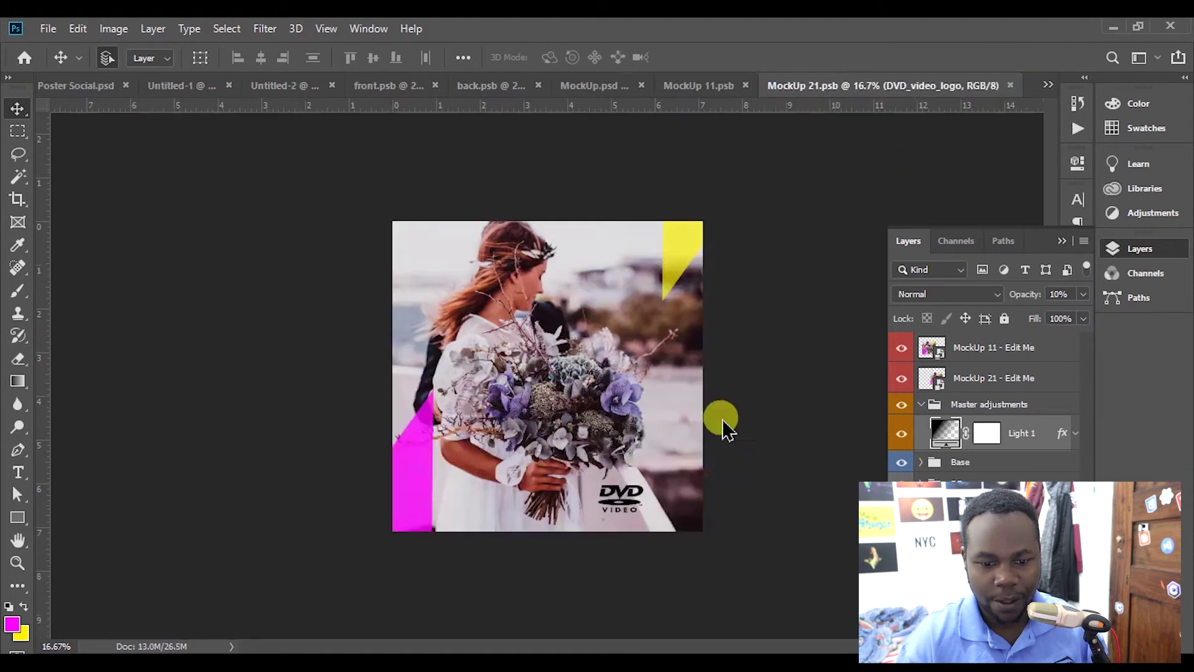
{"action": "left_click_drag", "start_coordinate": [611, 493], "coordinate": [595, 495]}
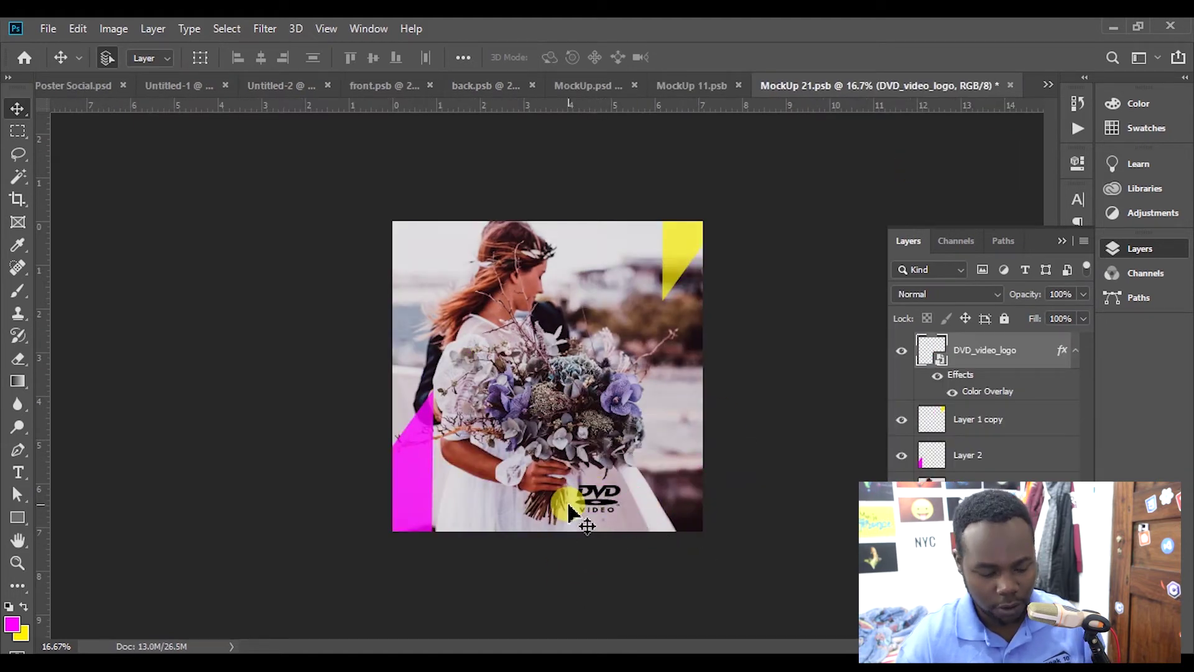
{"action": "key", "text": "ctrl+s"}
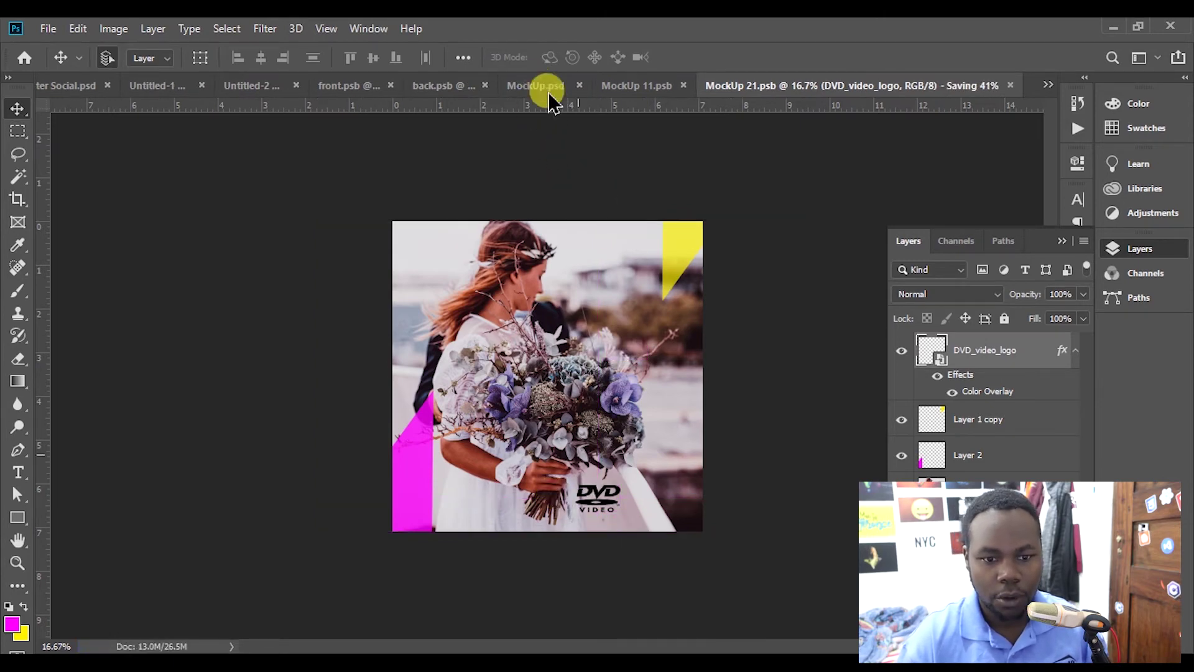
{"action": "left_click", "coordinate": [607, 86]}
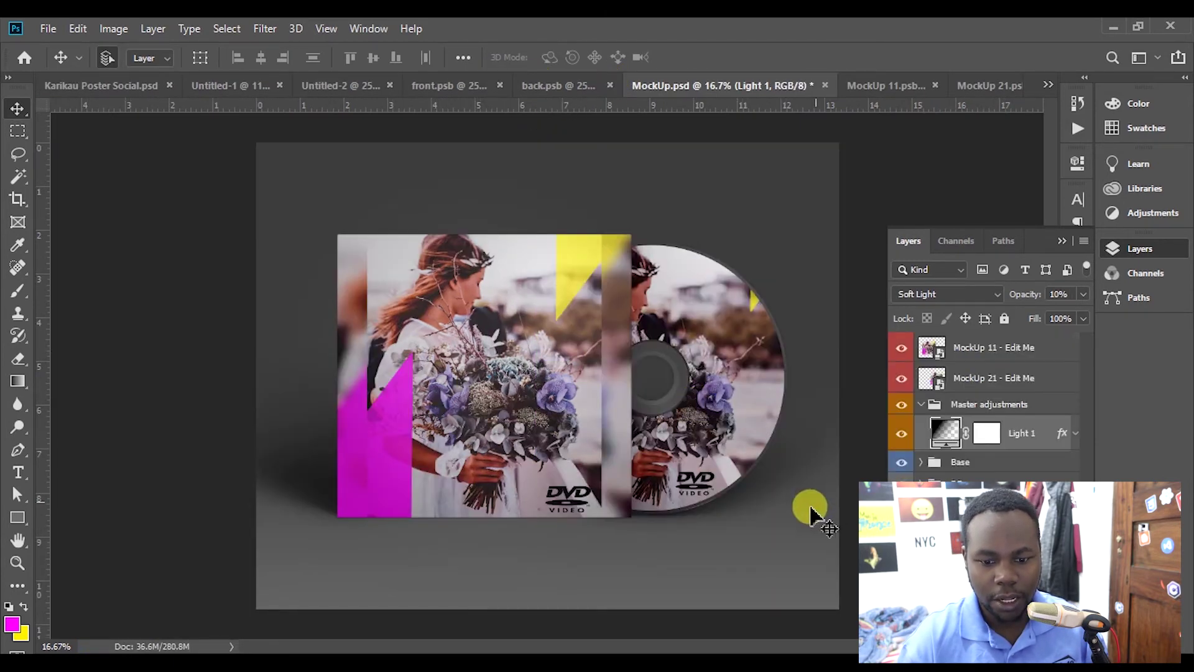